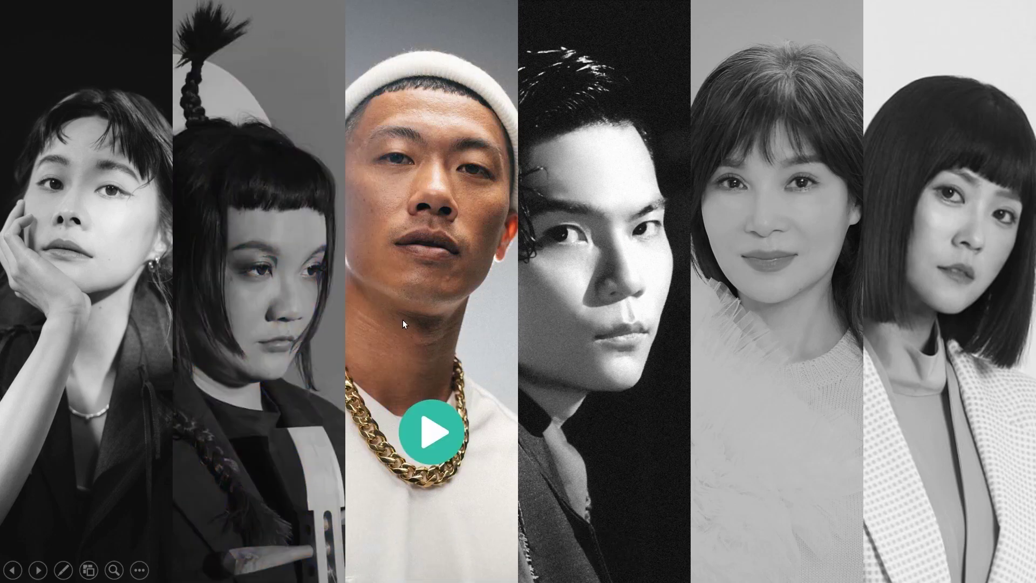
# - In the slideshow, open the 格 Sensibility, 憐朱安, 禁 and 水逆 album slides, returning to the portraits after each
pyautogui.click(435, 422)
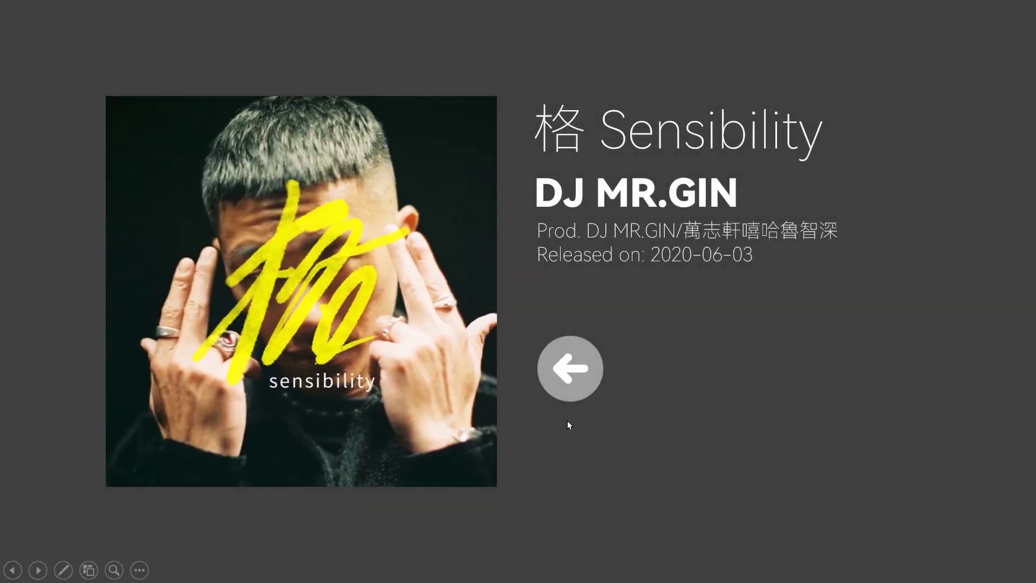
pyautogui.click(568, 369)
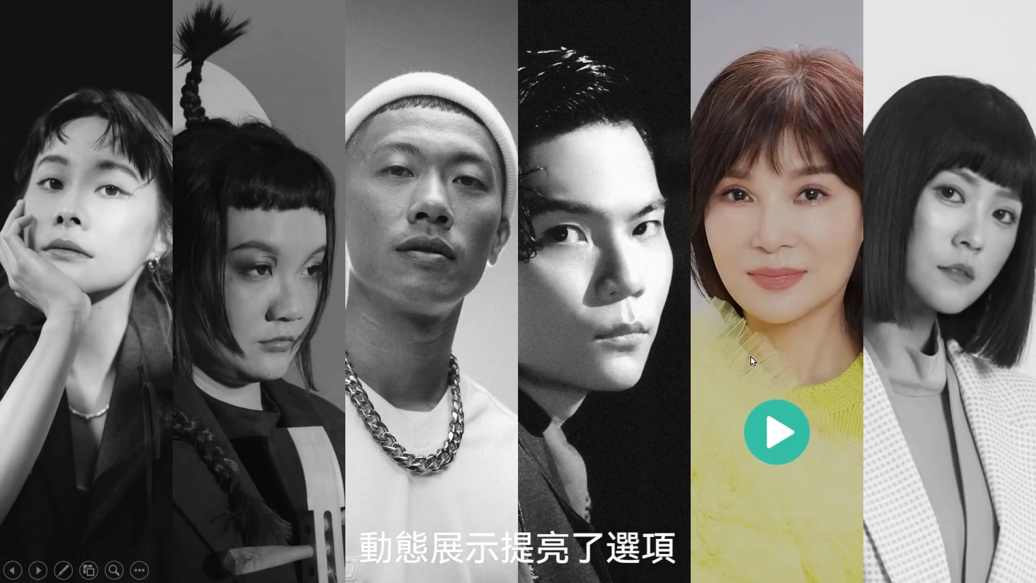
pyautogui.click(780, 423)
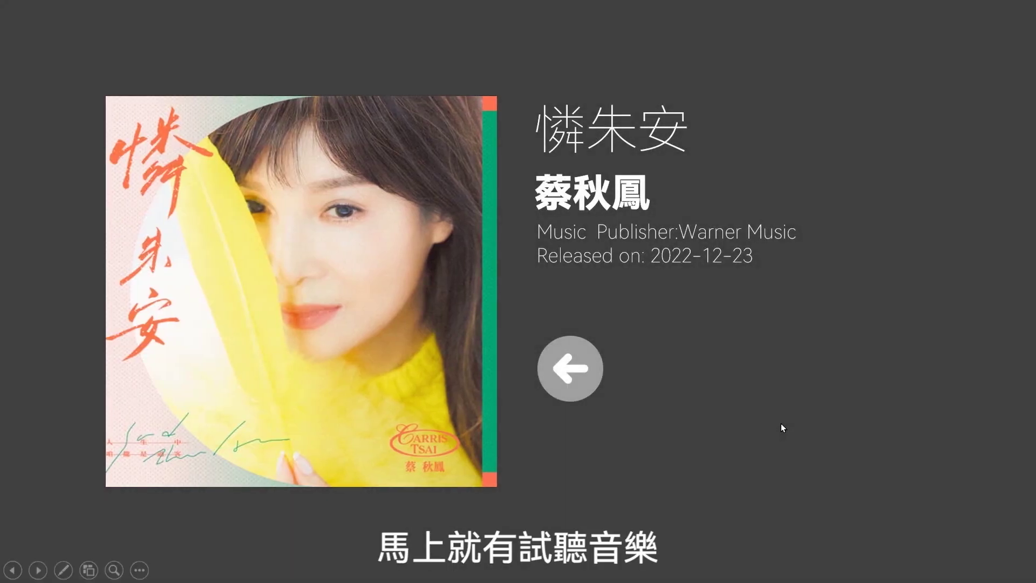
pyautogui.click(562, 367)
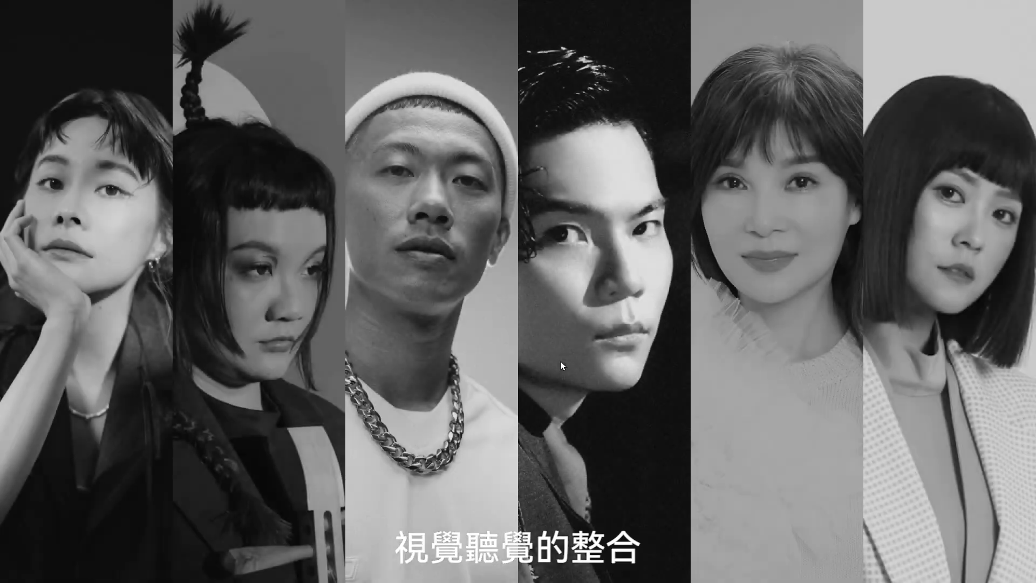
pyautogui.click(964, 435)
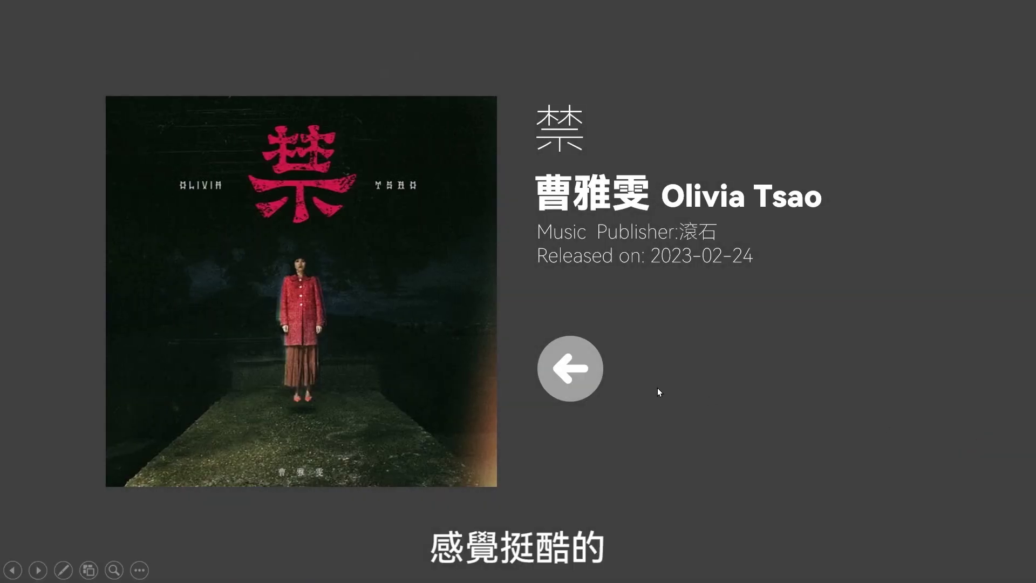
pyautogui.click(573, 366)
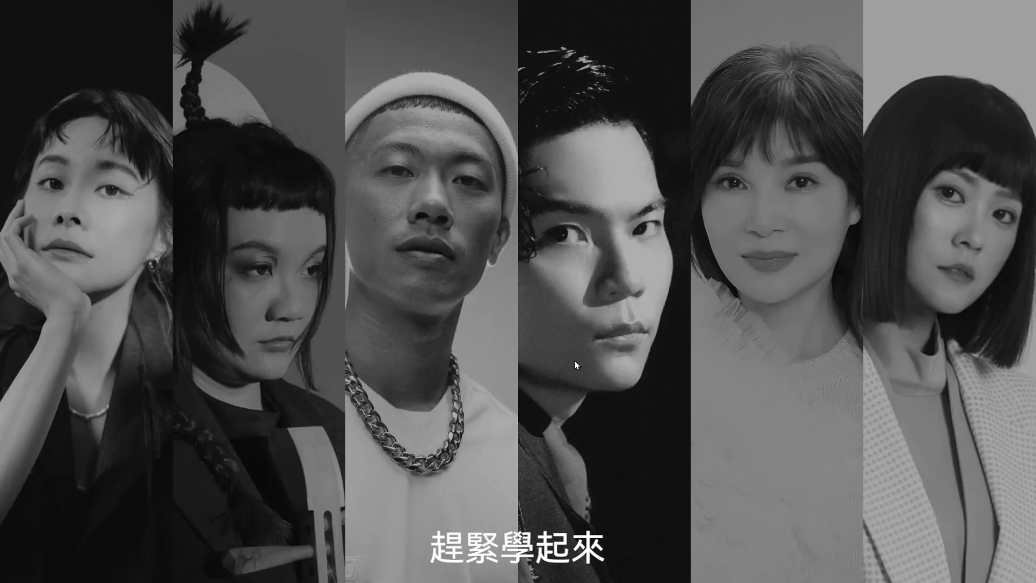
pyautogui.click(88, 430)
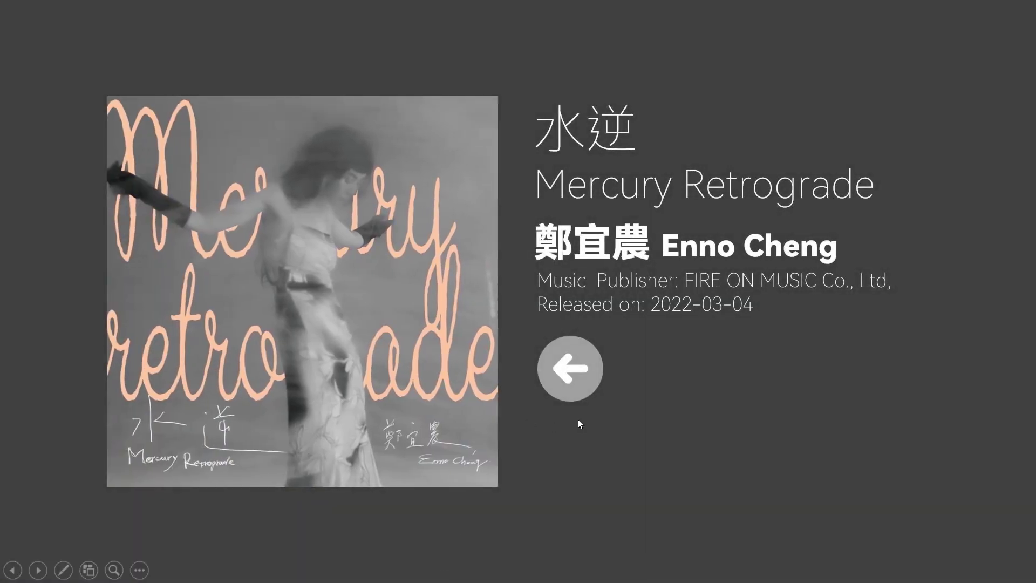
pyautogui.click(571, 374)
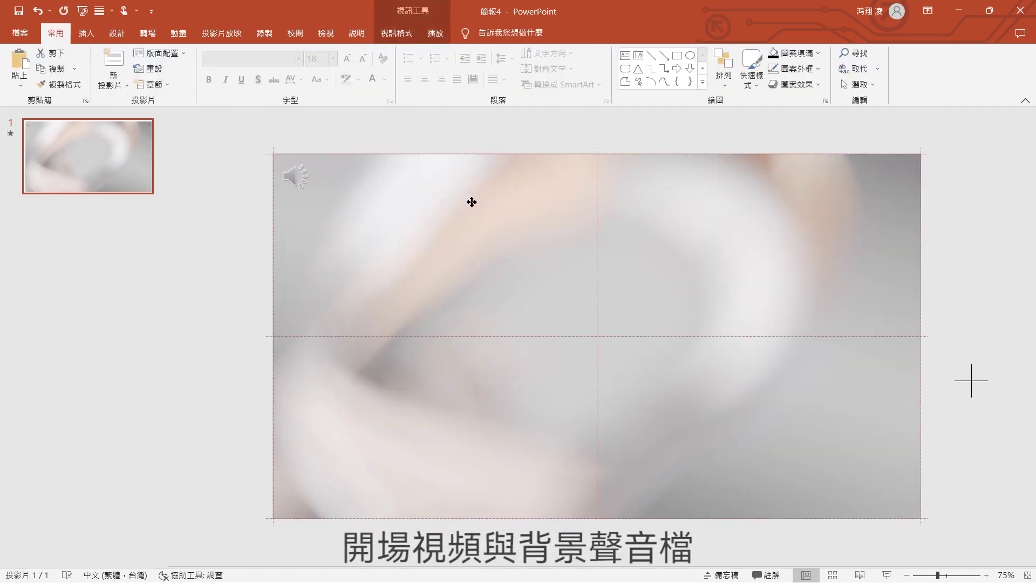
# - Move the audio icon off the slide, delete the click trigger, and set item 1 to Start With Previous
pyautogui.moveTo(292, 175); pyautogui.dragTo(250, 171)
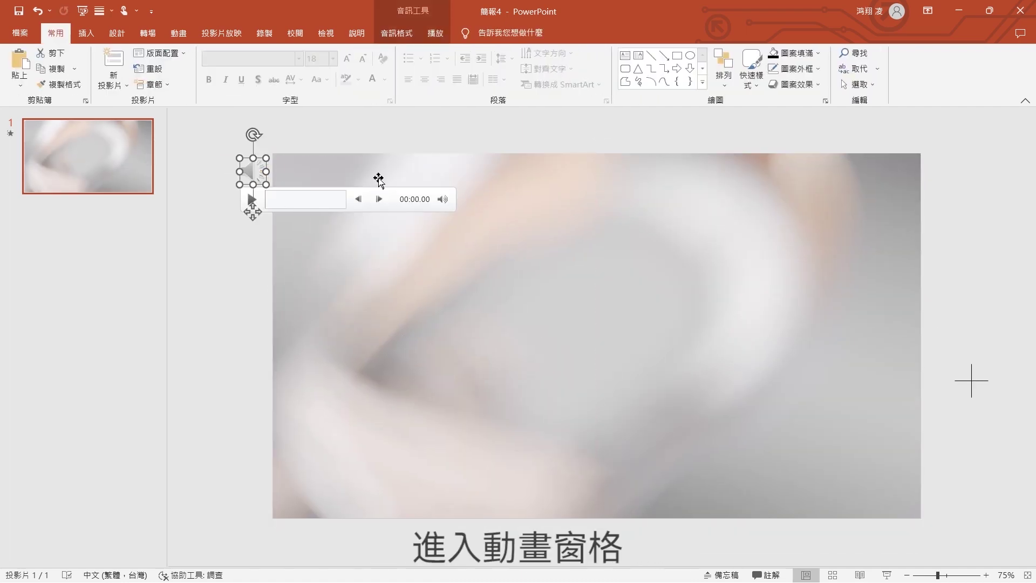
pyautogui.click(179, 33)
pyautogui.click(777, 53)
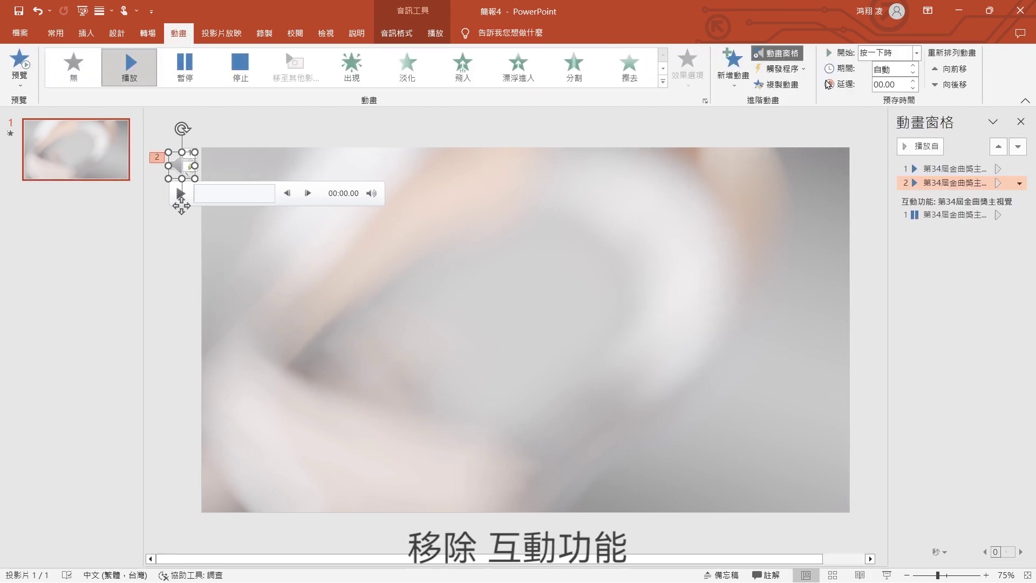
pyautogui.rightClick(926, 214)
pyautogui.click(950, 329)
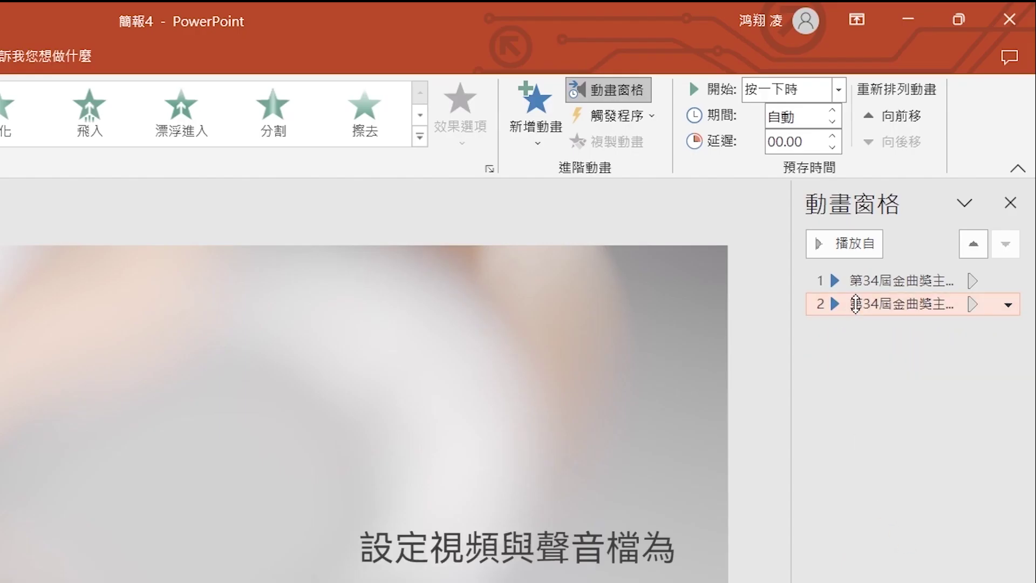
pyautogui.click(1008, 282)
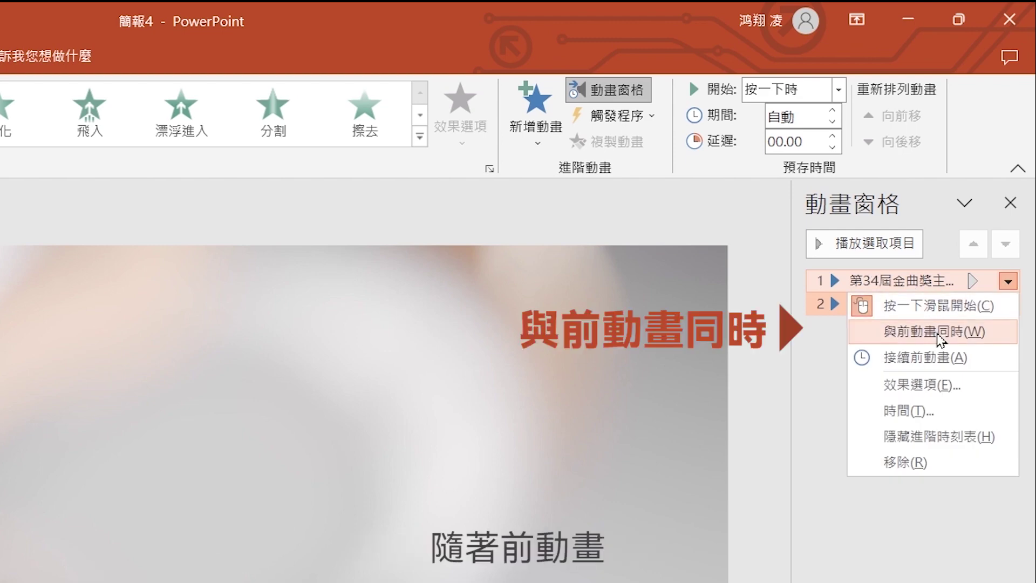
pyautogui.click(937, 333)
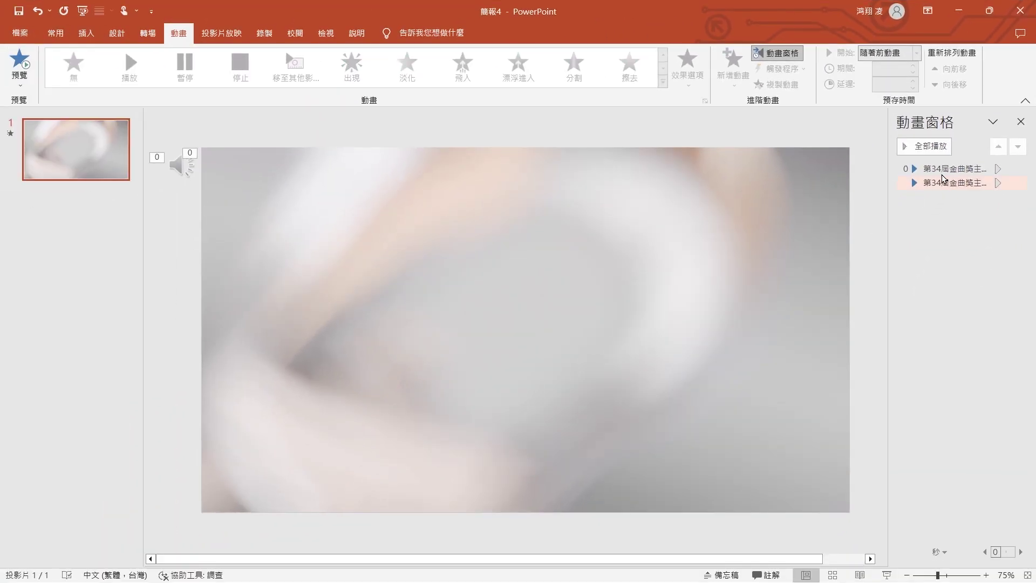
# - Add a white 66 pt HarmonyOS Sans TC Black title 最佳台語專輯獎 centred on the slide
pyautogui.click(58, 34)
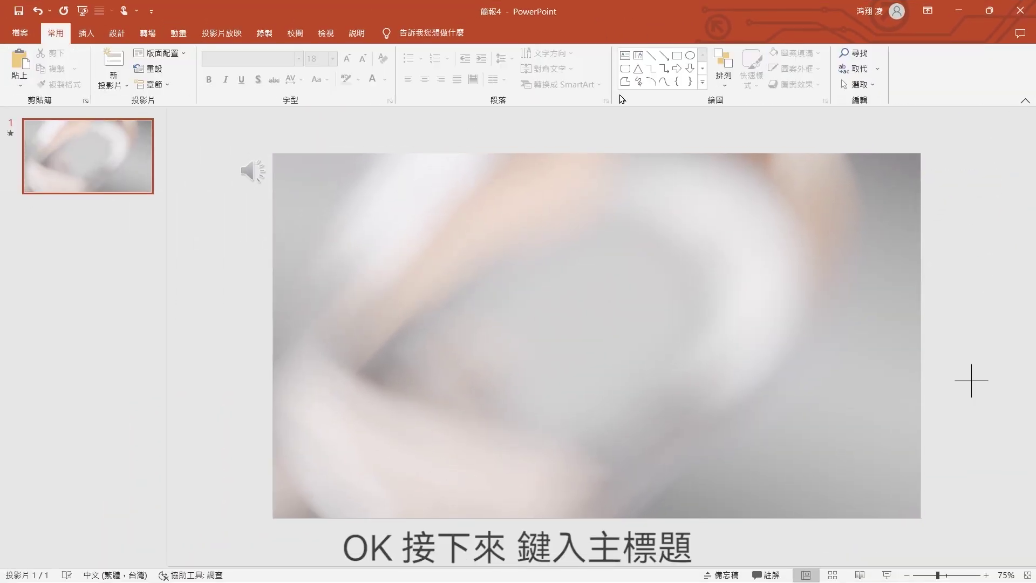
pyautogui.click(495, 294)
pyautogui.write('最佳台語專輯獎')
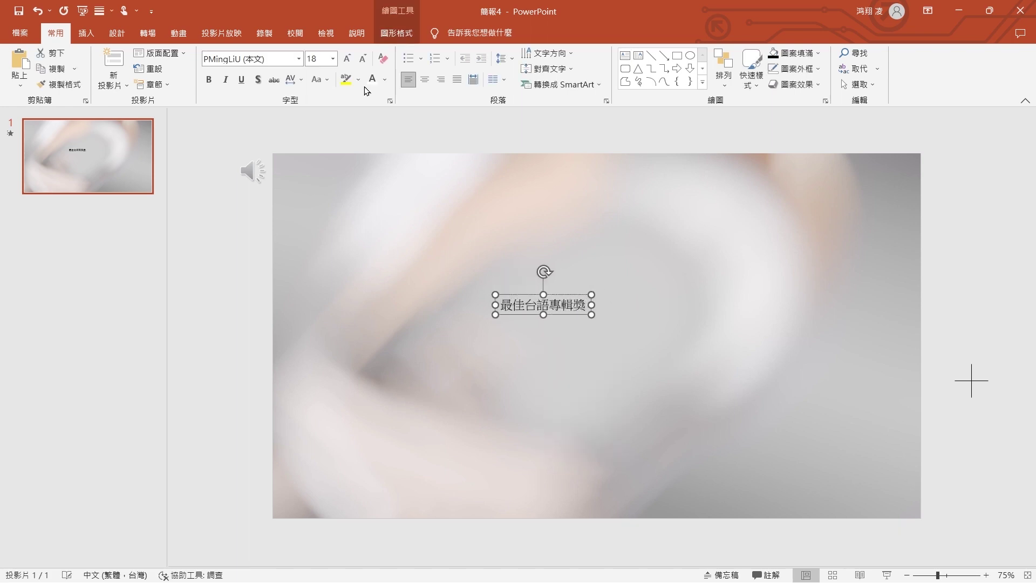
pyautogui.click(300, 62)
pyautogui.click(323, 167)
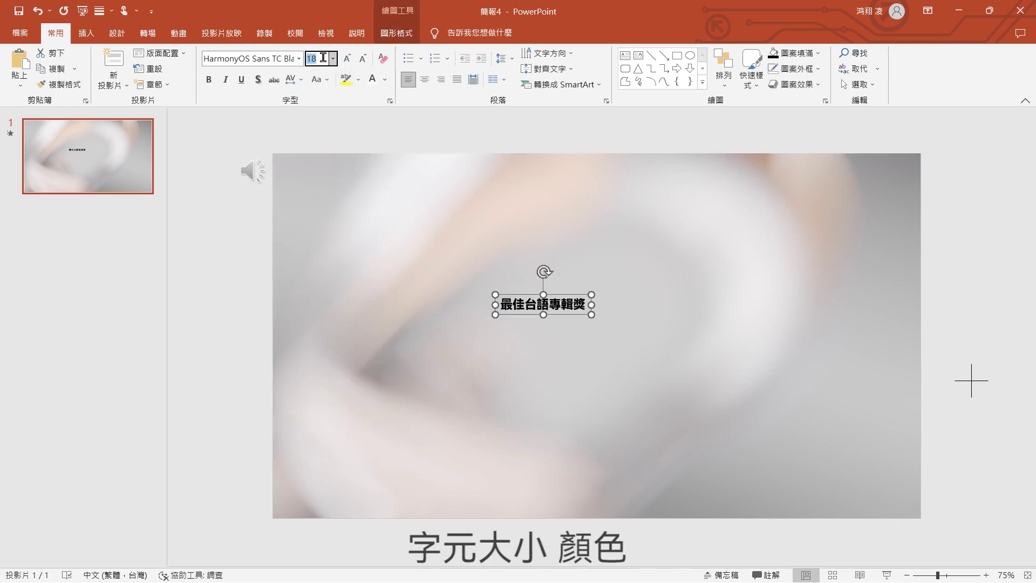
pyautogui.write('66')
pyautogui.press('Return')
pyautogui.moveTo(678, 293); pyautogui.dragTo(608, 273)
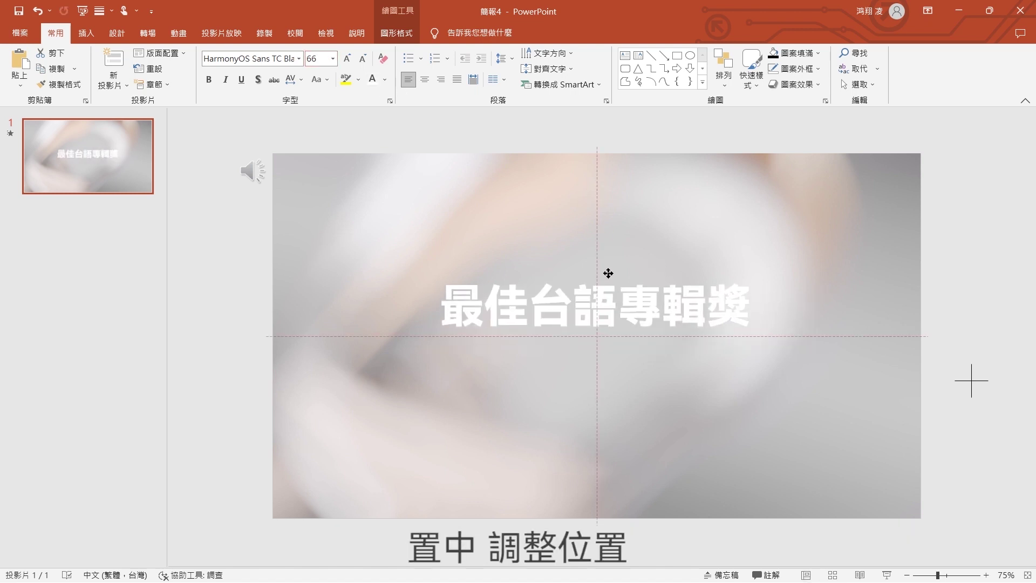
pyautogui.click(970, 382)
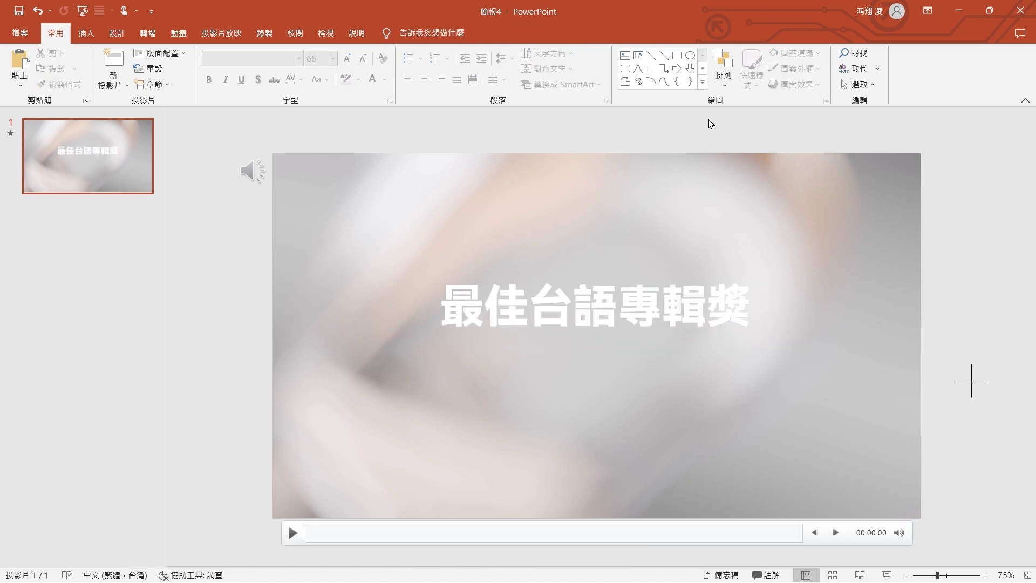
# - Place a 36 pt HarmonyOS Sans TC Black 'Best Taiwanese Album' subtitle beneath it, then draw a full-slide rectangle
pyautogui.click(497, 360)
pyautogui.write('Best Taiwanese Albu')
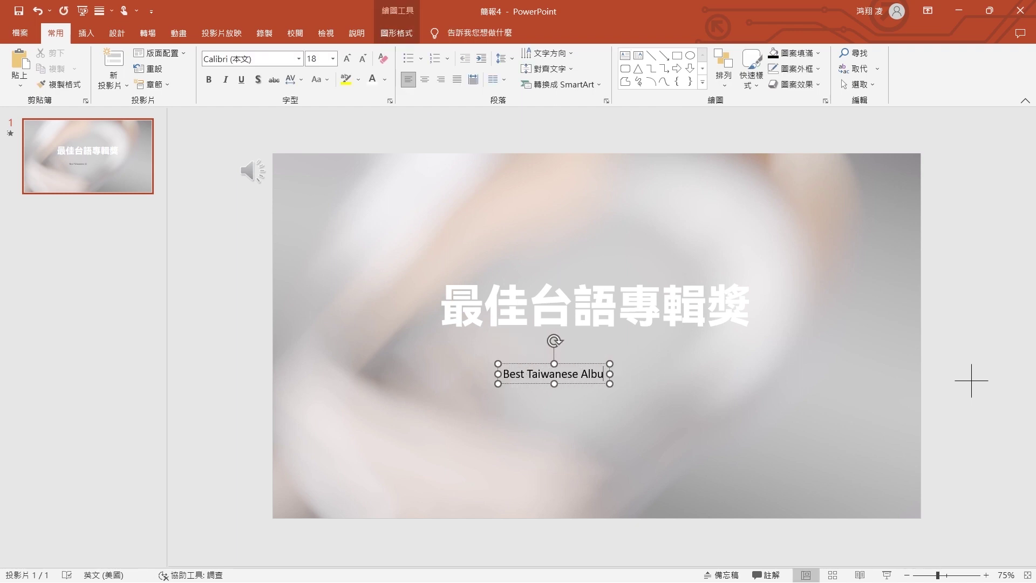
pyautogui.write('m')
pyautogui.press('Escape')
pyautogui.click(300, 60)
pyautogui.click(243, 137)
pyautogui.click(333, 58)
pyautogui.click(319, 238)
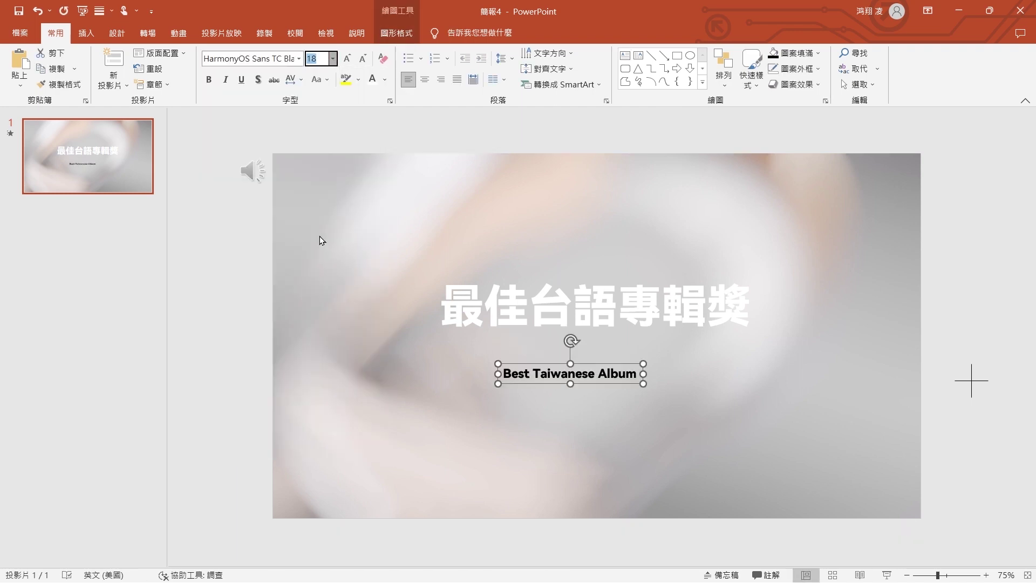
pyautogui.moveTo(640, 365); pyautogui.dragTo(597, 329)
pyautogui.click(972, 381)
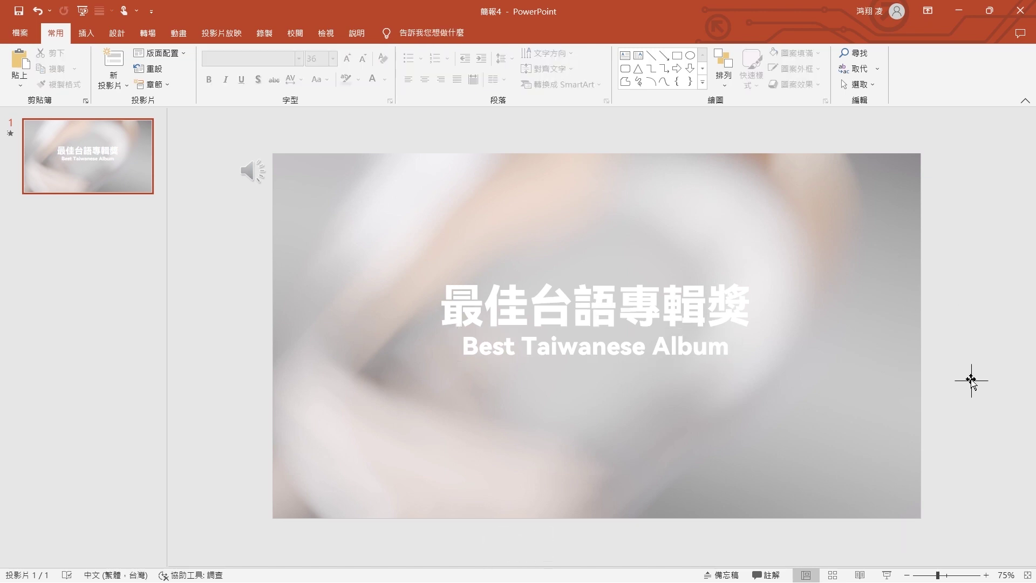
pyautogui.moveTo(273, 154); pyautogui.dragTo(921, 518)
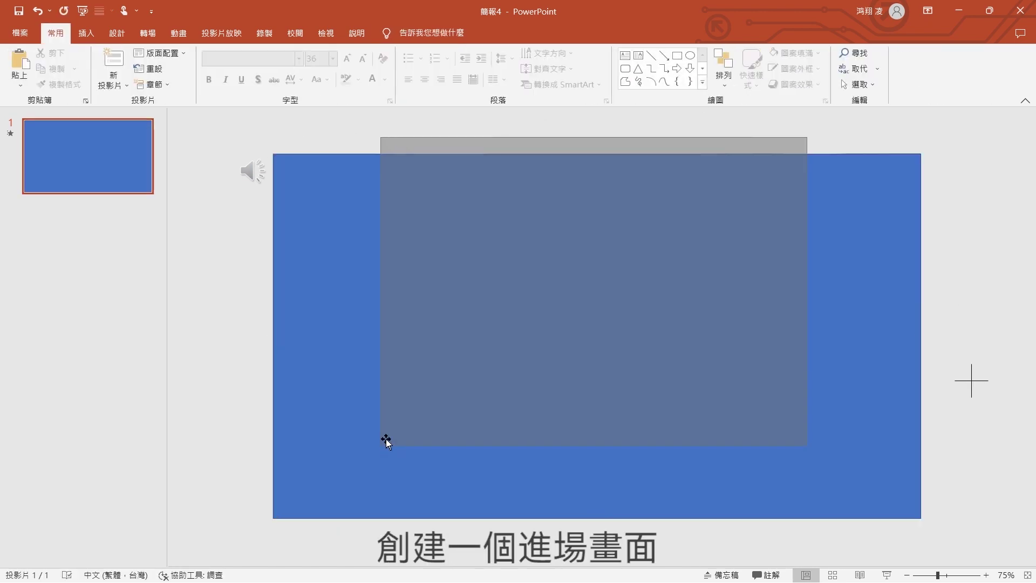
# - Send the rectangle behind the title, fill it black, and group it with the title
pyautogui.rightClick(755, 273)
pyautogui.click(777, 395)
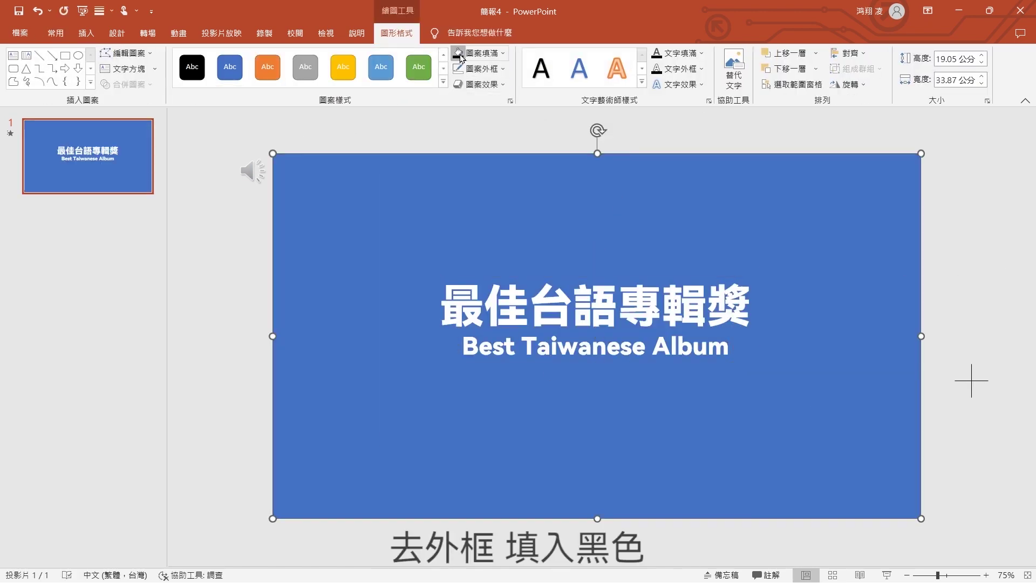
pyautogui.click(460, 54)
pyautogui.hotkey('ctrl', 'g')
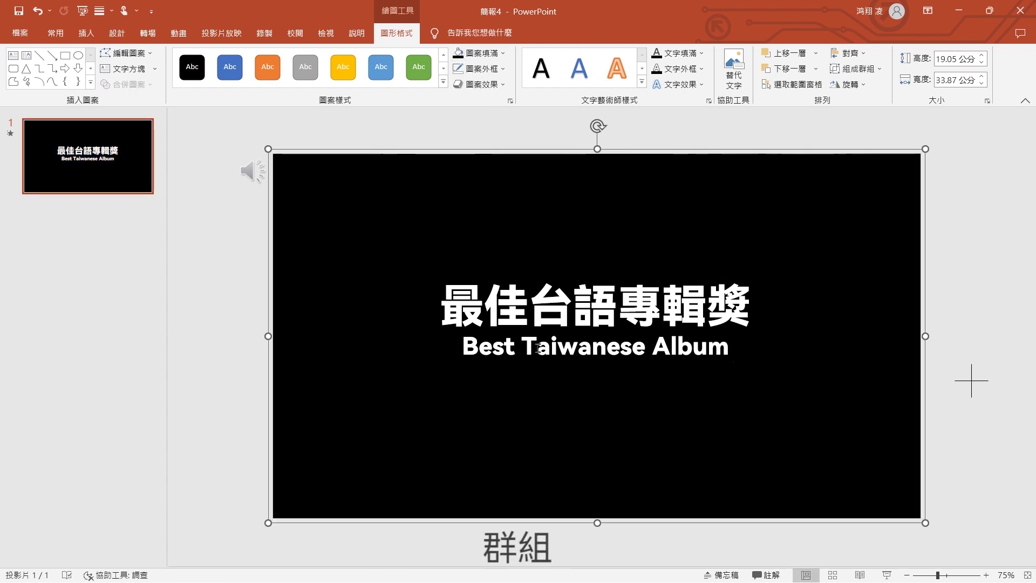
# - Give the group a Fade entrance: With Previous, 1-second duration, 17-second delay
pyautogui.click(181, 38)
pyautogui.click(767, 53)
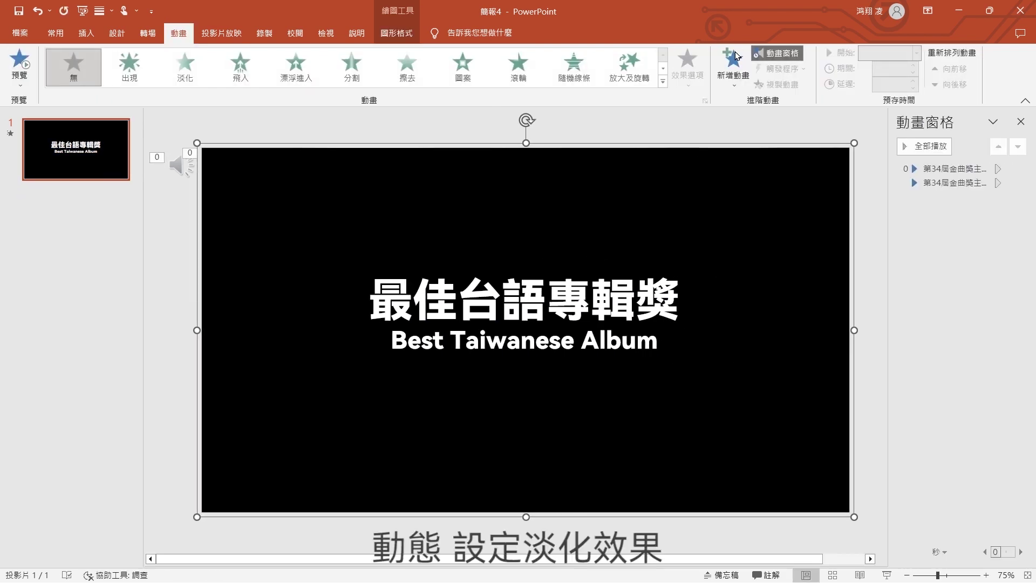
pyautogui.click(193, 62)
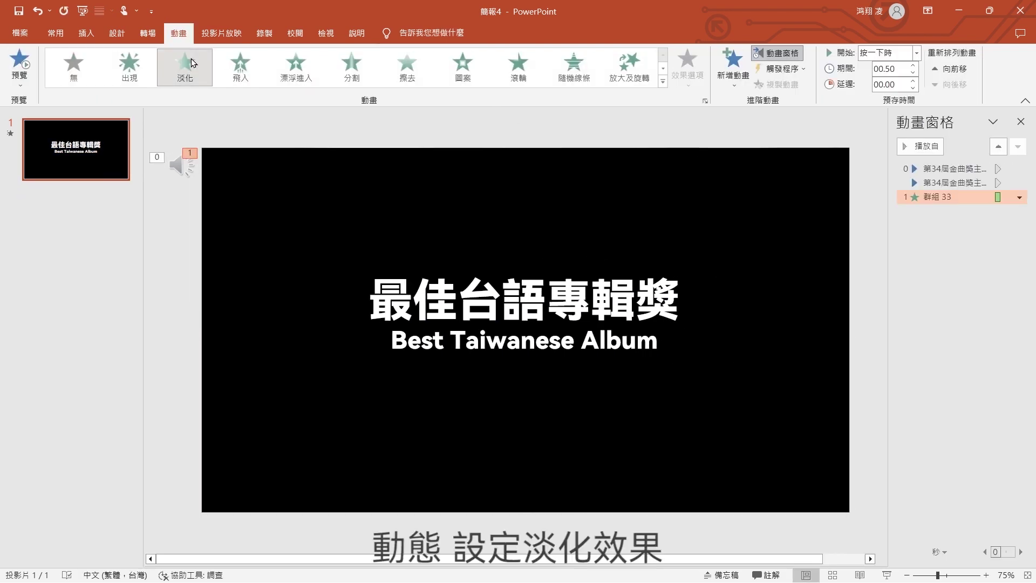
pyautogui.click(917, 53)
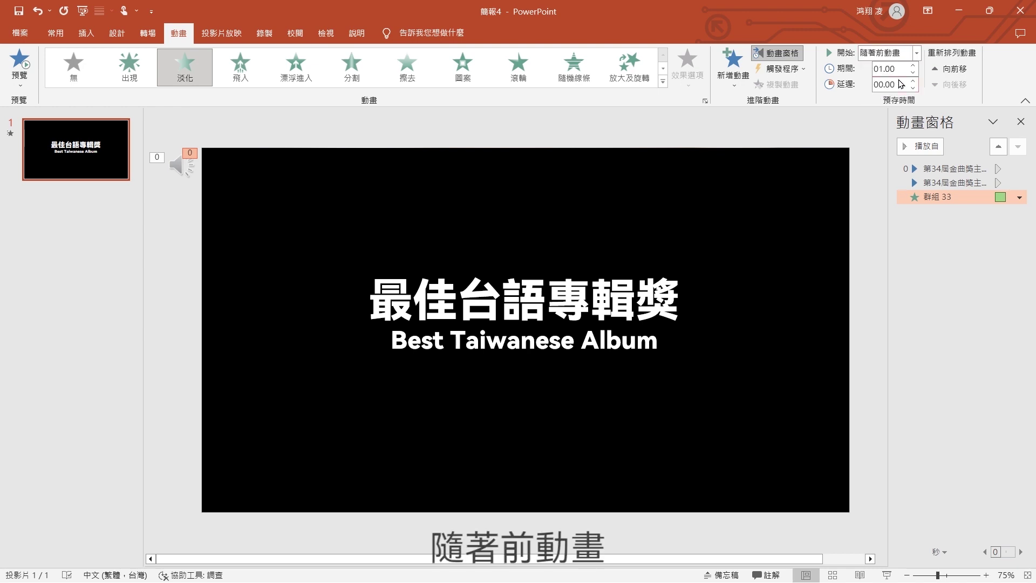
pyautogui.click(869, 134)
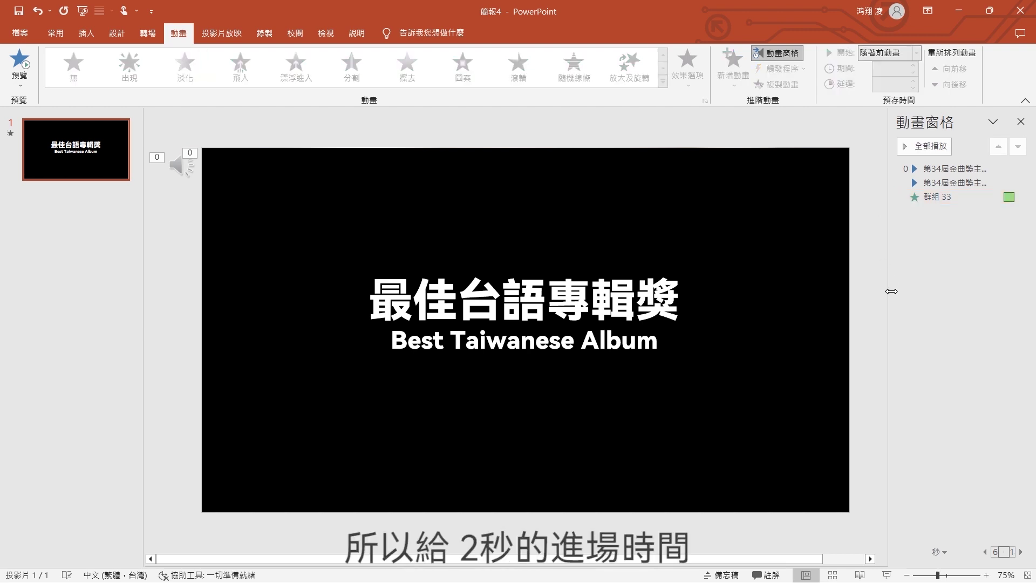
pyautogui.click(1028, 126)
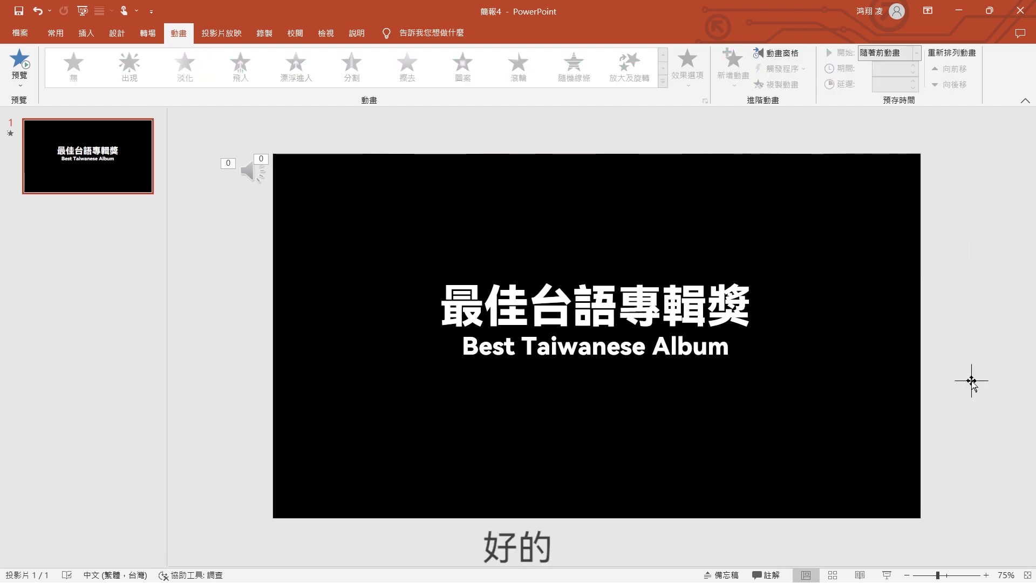
# - Add a Blank second slide and paste the alignment cross beside it
pyautogui.click(56, 33)
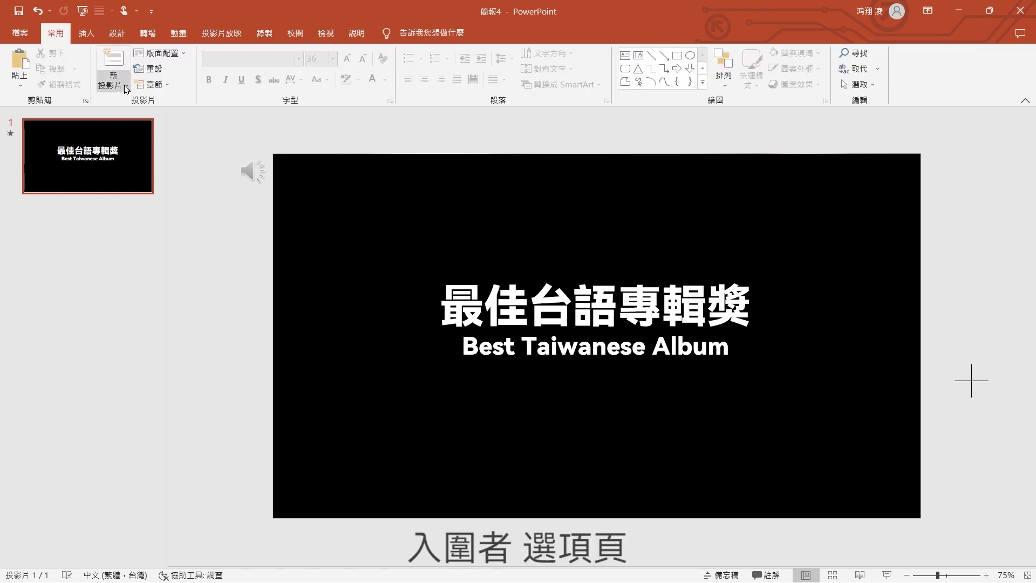
pyautogui.click(126, 88)
pyautogui.click(133, 273)
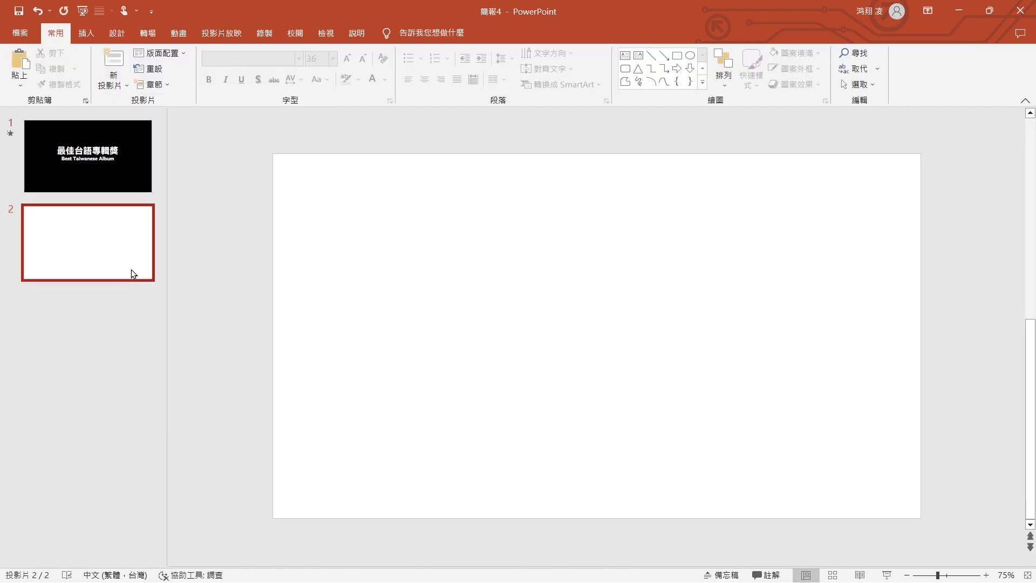
pyautogui.click(960, 298)
pyautogui.hotkey('ctrl', 'v')
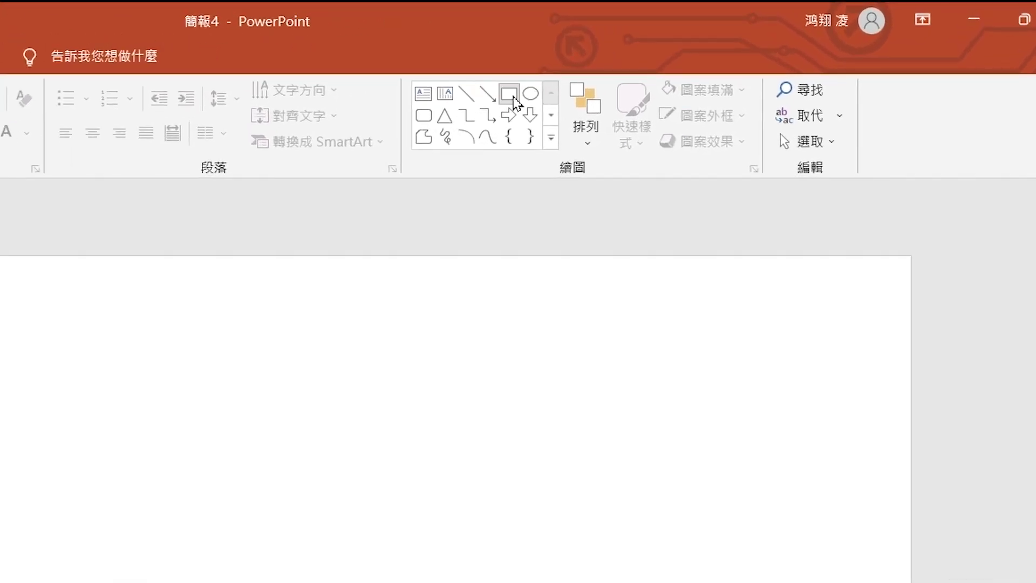
# - Draw a full-height rectangle, duplicate it into six columns, group them and stretch to the right edge
pyautogui.click(513, 100)
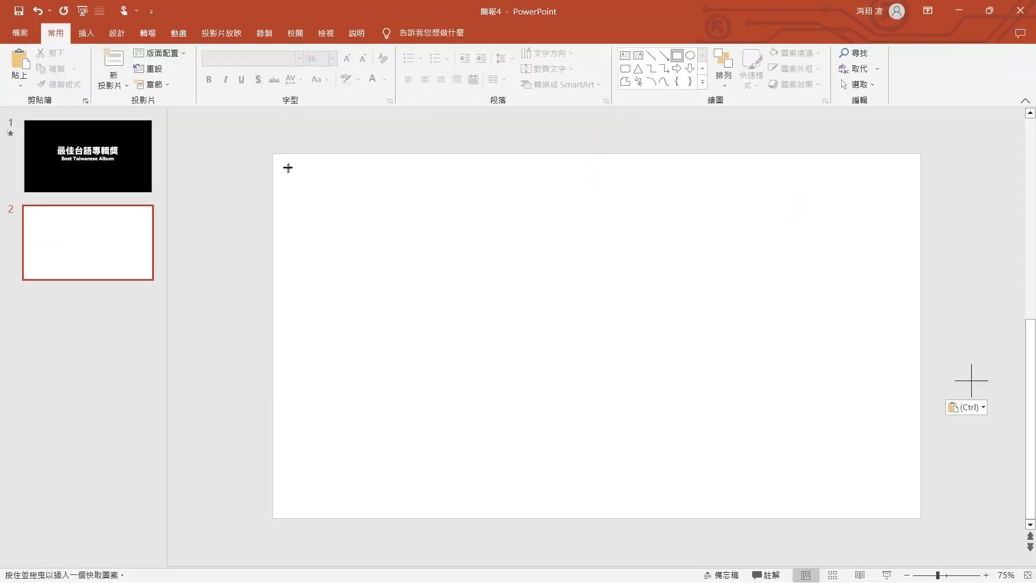
pyautogui.moveTo(273, 155); pyautogui.dragTo(349, 518)
pyautogui.moveTo(333, 287); pyautogui.dragTo(473, 288)
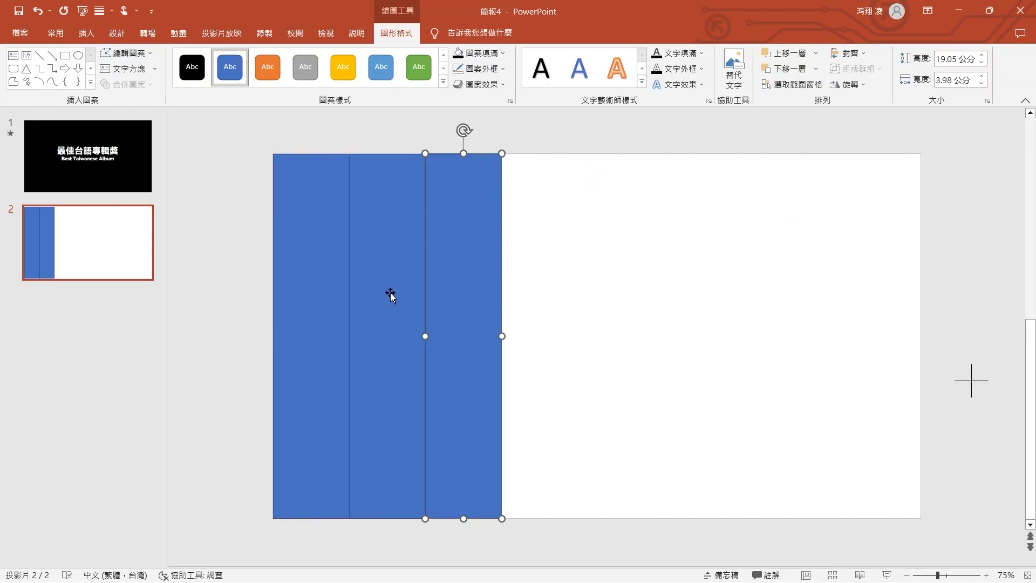
pyautogui.hotkey('ctrl', 'a')
pyautogui.moveTo(391, 294)
pyautogui.mouseDown()
pyautogui.moveTo(553, 284)
pyautogui.moveTo(541, 286)
pyautogui.mouseUp()
pyautogui.keyDown('shift'); pyautogui.click(493, 287); pyautogui.keyUp('shift')
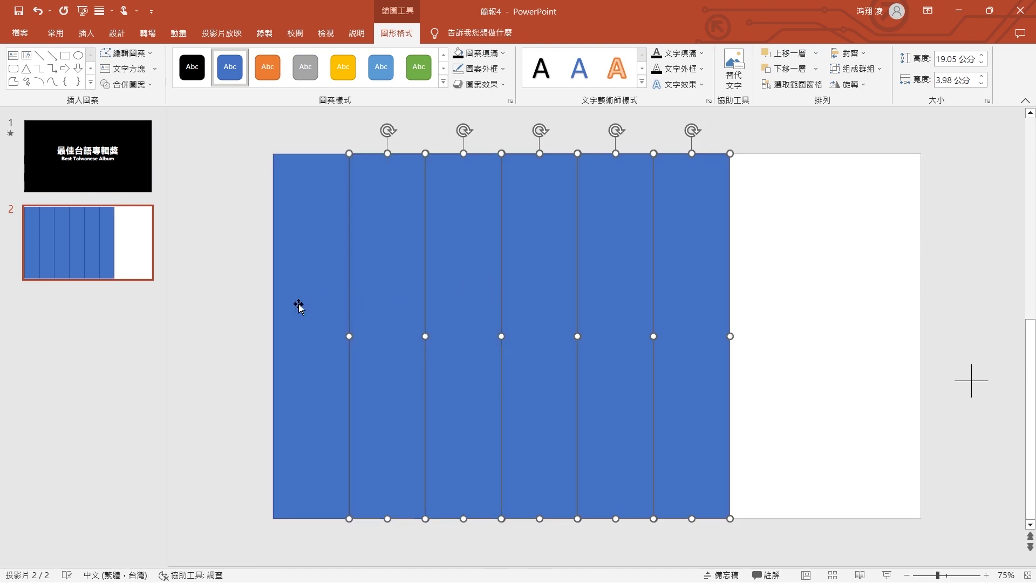
pyautogui.hotkey('ctrl', 'g')
pyautogui.moveTo(730, 336); pyautogui.dragTo(921, 342)
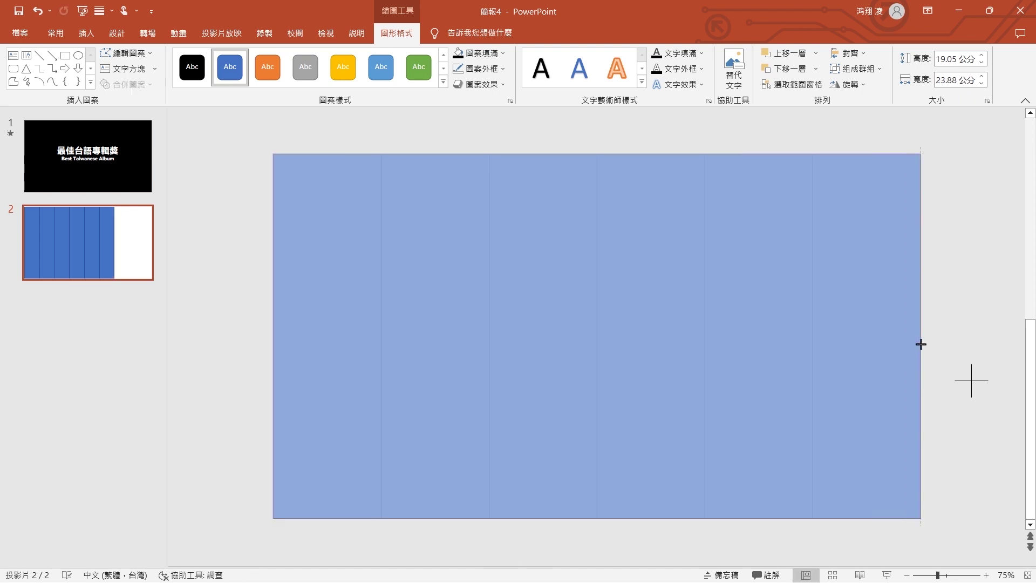
# - Paste the first nominee's photo and crop it to fill the leftmost column with the face framed
pyautogui.click(972, 381)
pyautogui.hotkey('ctrl', 'v')
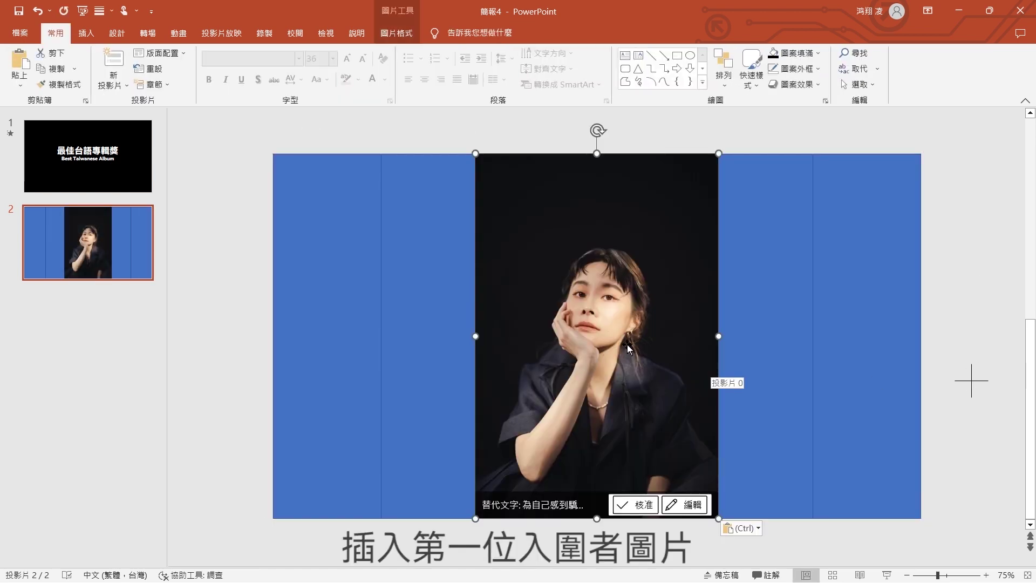
pyautogui.moveTo(629, 348); pyautogui.dragTo(426, 348)
pyautogui.rightClick(427, 348)
pyautogui.click(467, 375)
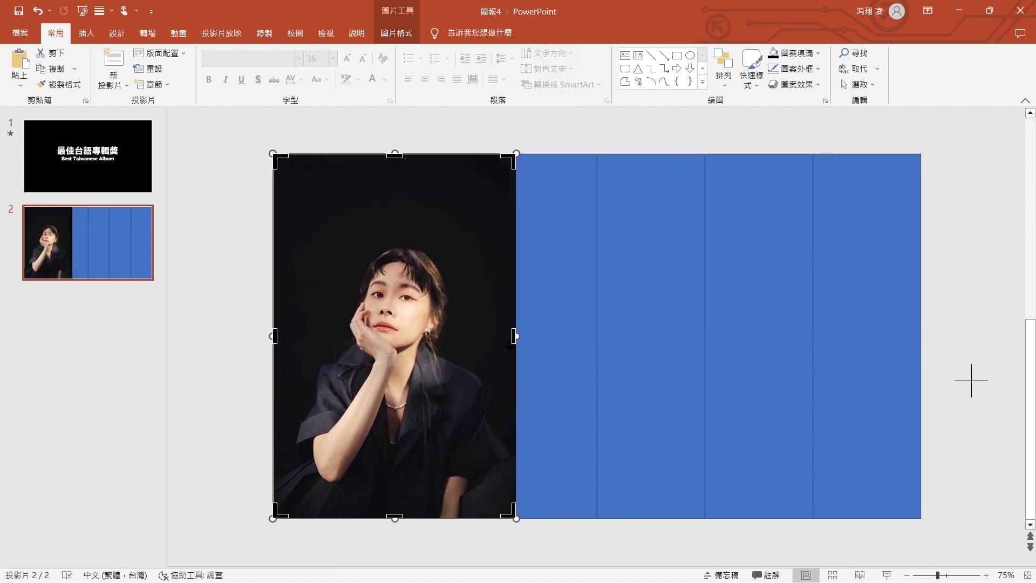
pyautogui.moveTo(514, 335)
pyautogui.mouseDown()
pyautogui.moveTo(381, 335)
pyautogui.moveTo(294, 365)
pyautogui.moveTo(297, 354)
pyautogui.mouseUp()
pyautogui.moveTo(444, 154); pyautogui.dragTo(456, 142)
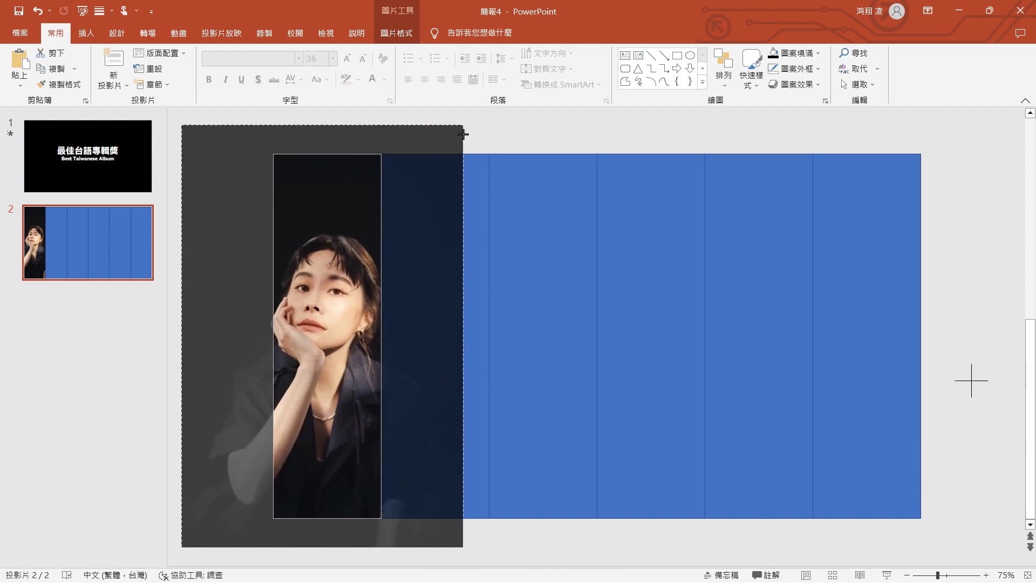
pyautogui.moveTo(456, 142); pyautogui.dragTo(480, 123)
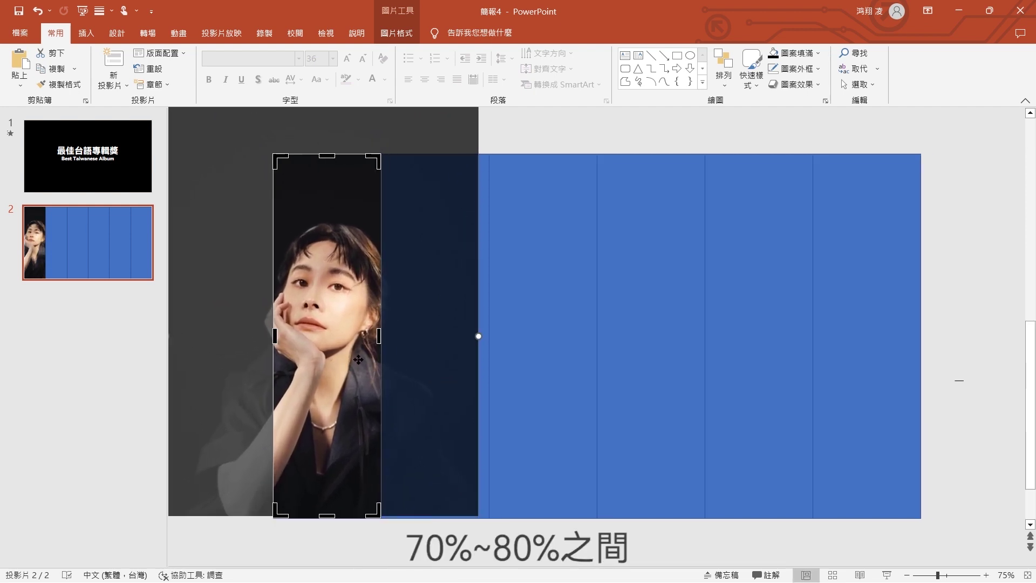
pyautogui.moveTo(353, 344); pyautogui.dragTo(351, 345)
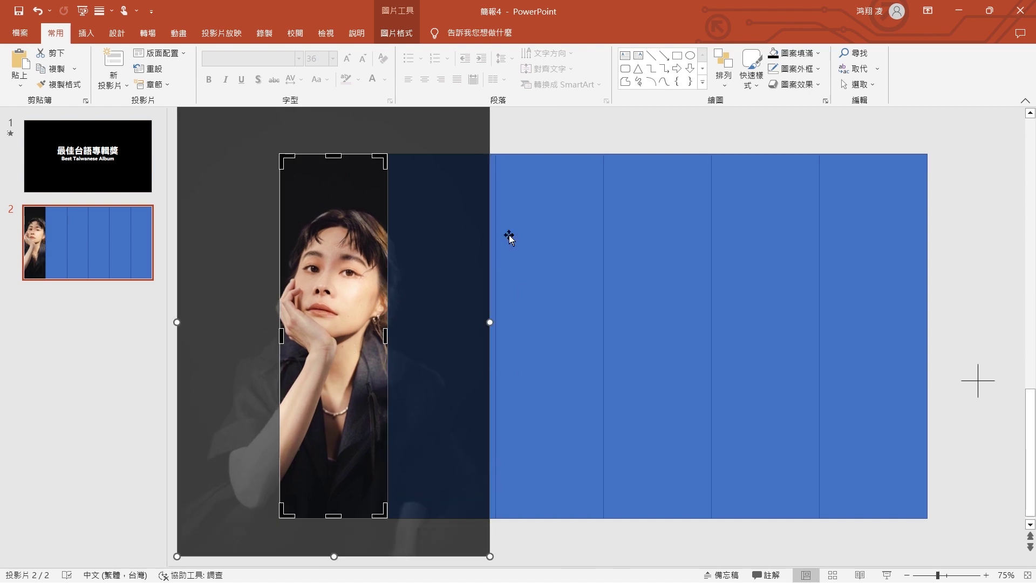
pyautogui.click(978, 327)
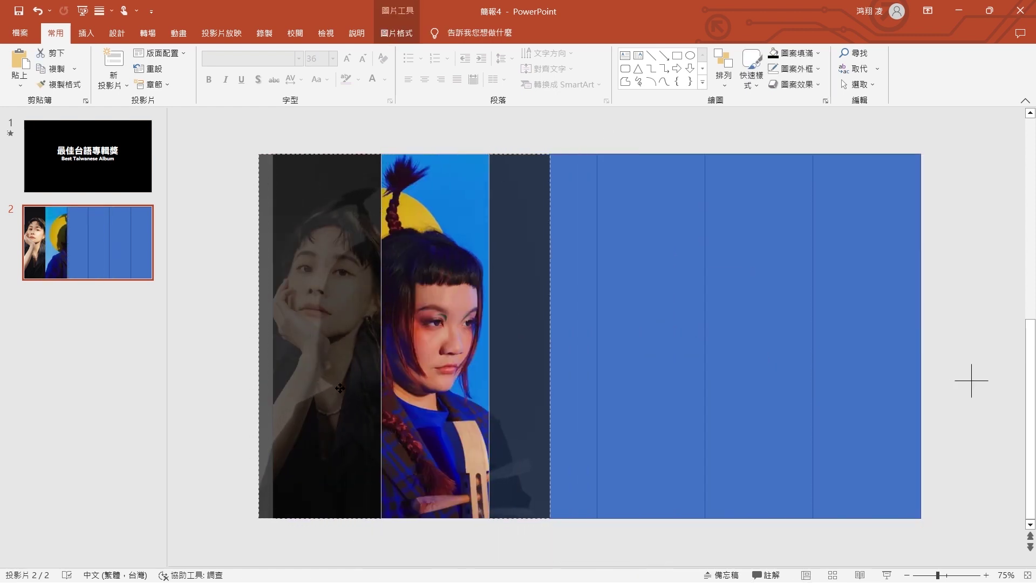
# - Finish cropping the second, third and fourth portraits into their columns and paste the next photo
pyautogui.click(987, 329)
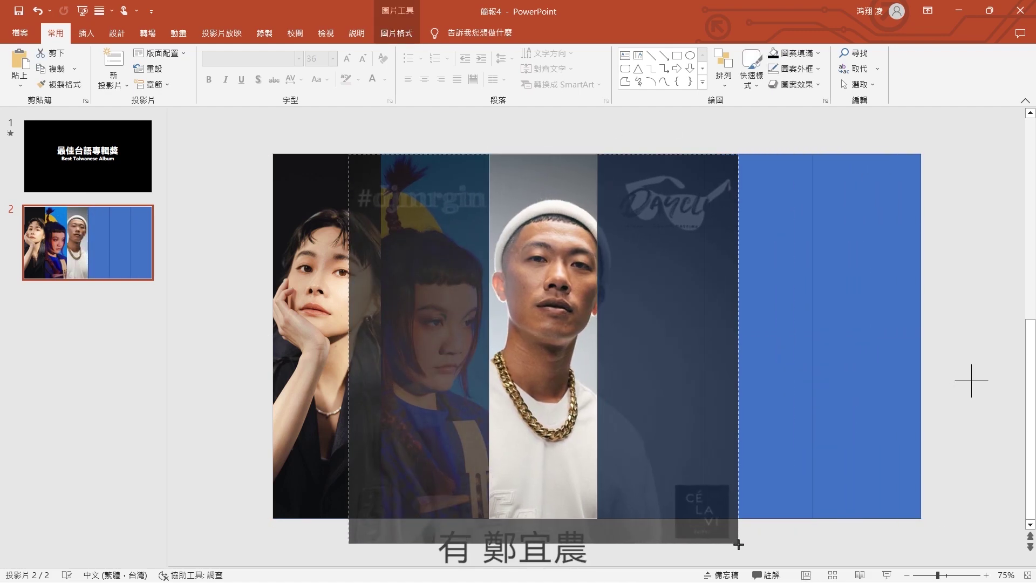
pyautogui.moveTo(739, 544); pyautogui.dragTo(731, 557)
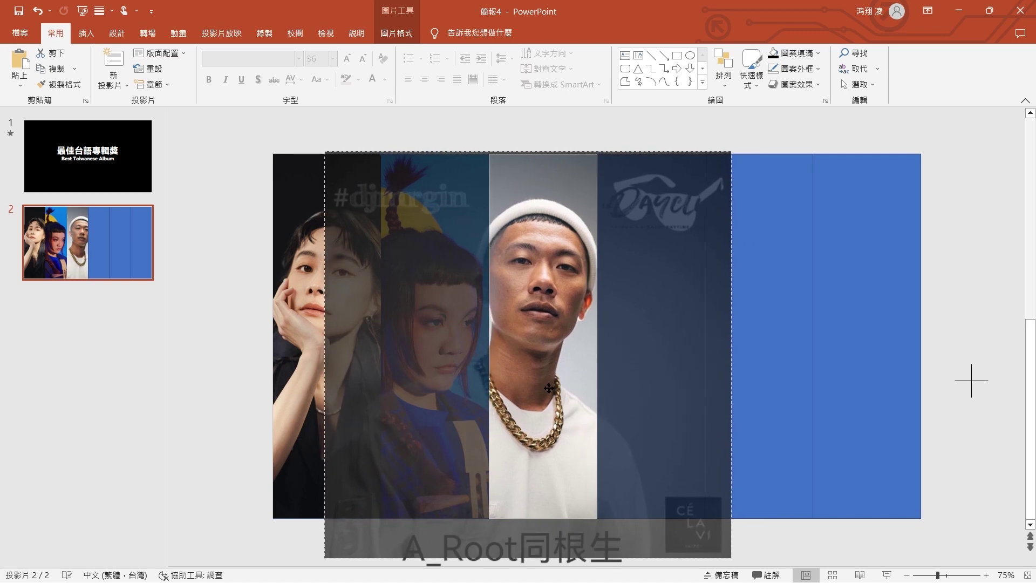
pyautogui.click(972, 304)
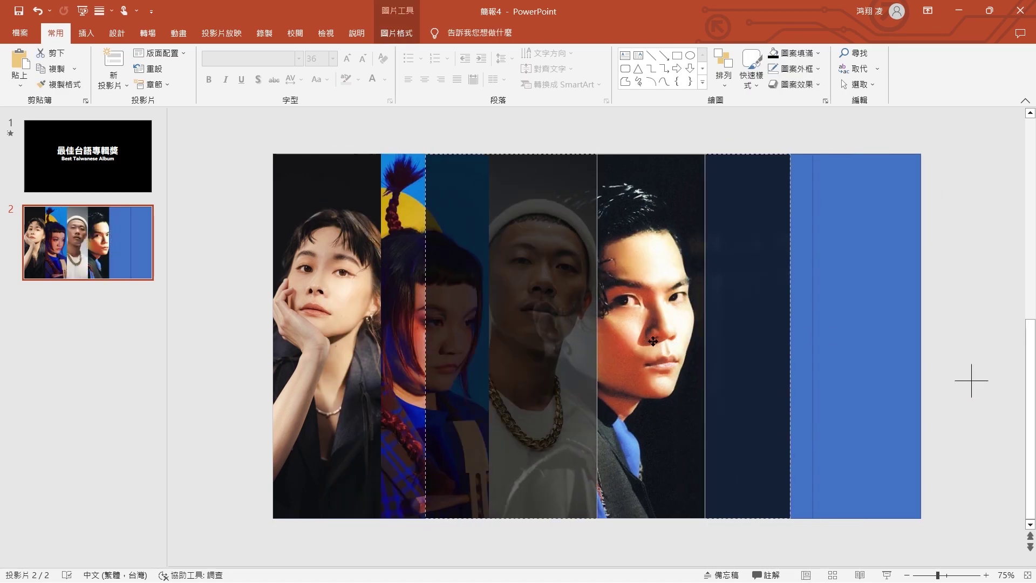
pyautogui.press('Escape')
pyautogui.hotkey('ctrl', 'v')
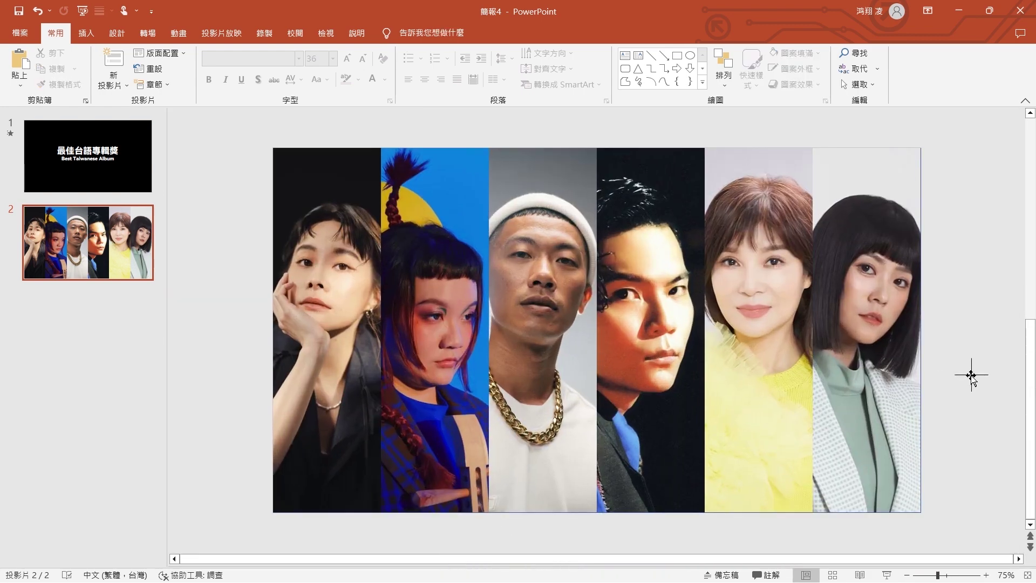
# - Send the portrait photos to the back and delete the blue rectangle group
pyautogui.click(859, 294)
pyautogui.keyDown('shift'); pyautogui.click(737, 310); pyautogui.keyUp('shift')
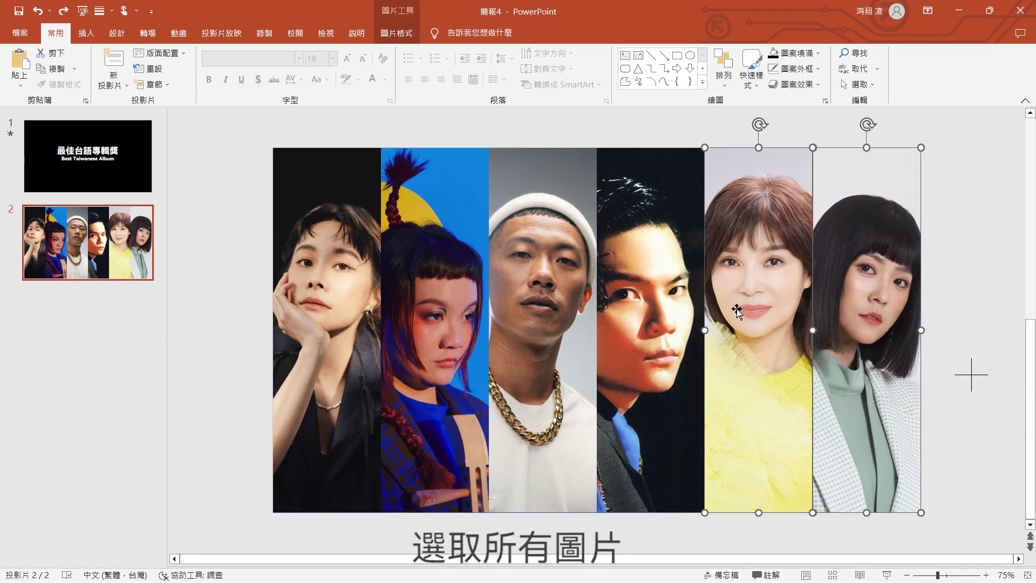
pyautogui.rightClick(462, 316)
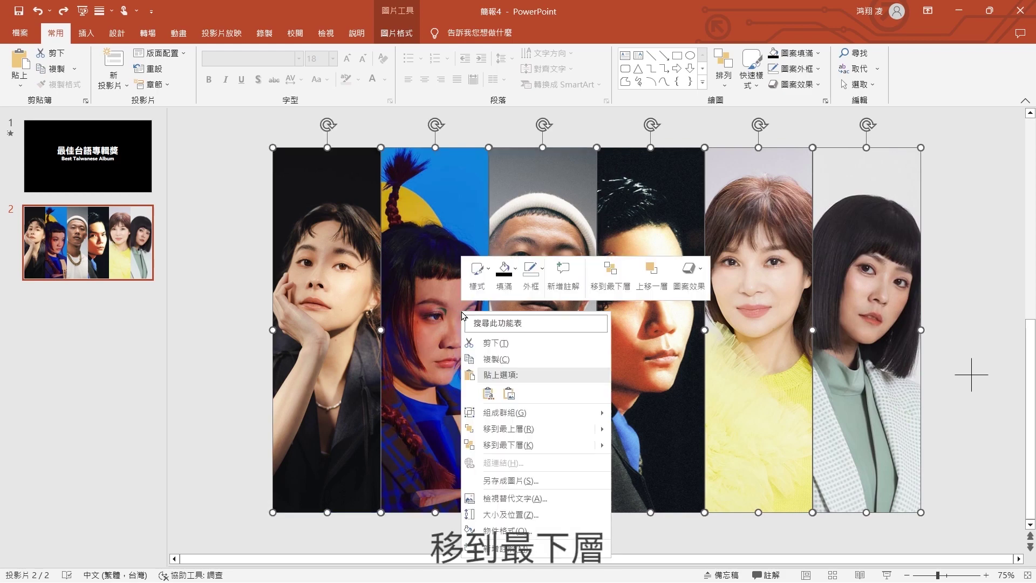
pyautogui.click(498, 443)
pyautogui.click(856, 285)
pyautogui.press('Delete')
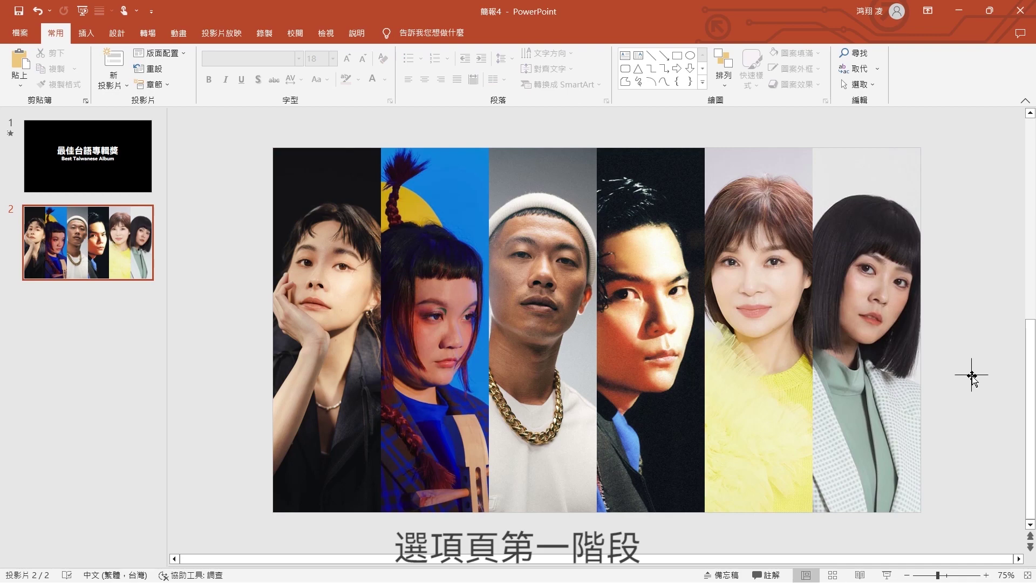
# - Recolour the first four portraits to Grayscale
pyautogui.click(377, 327)
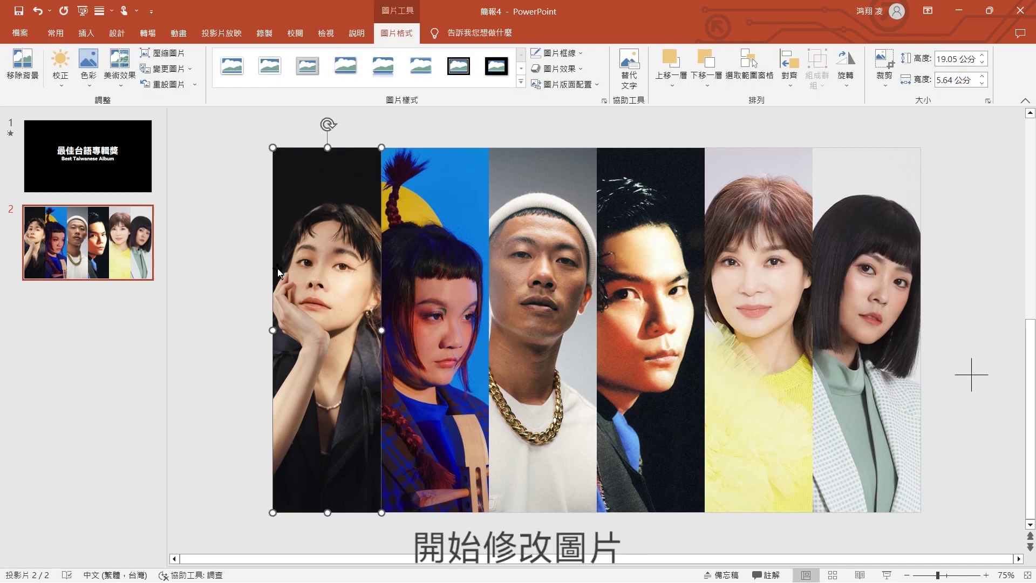
pyautogui.click(88, 69)
pyautogui.click(154, 304)
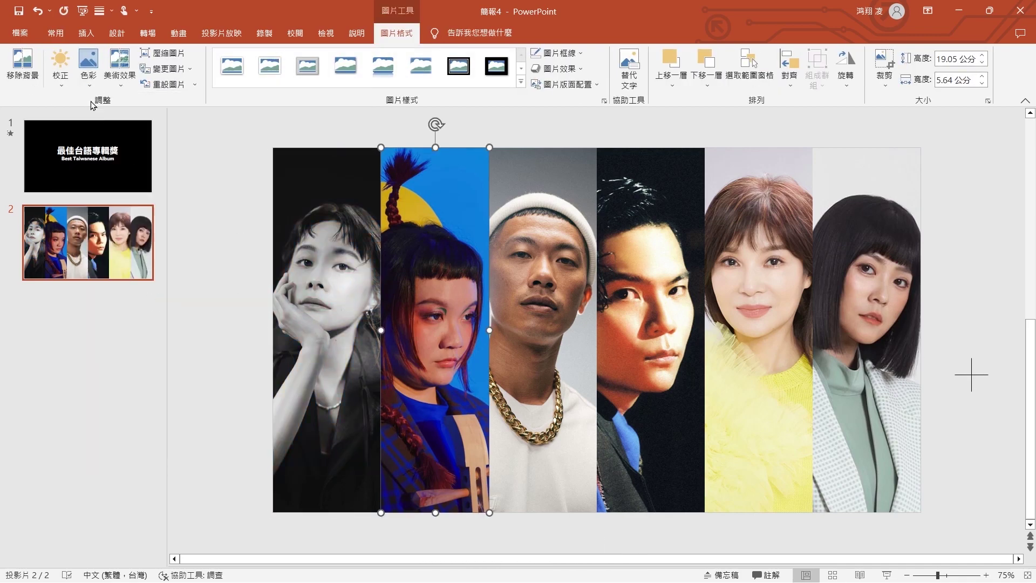
pyautogui.click(88, 70)
pyautogui.click(159, 291)
pyautogui.click(88, 69)
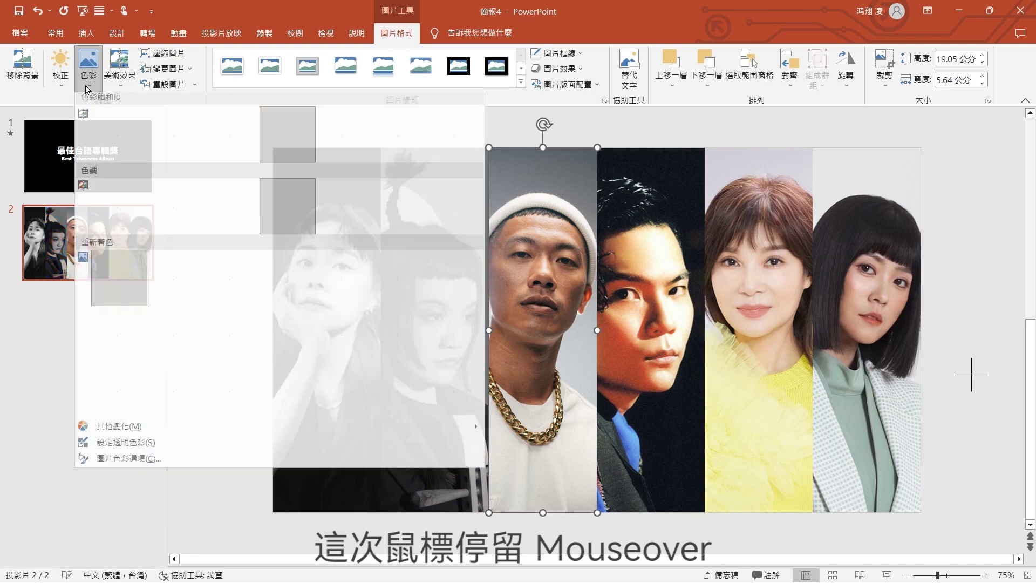
pyautogui.click(158, 291)
pyautogui.click(88, 70)
pyautogui.click(158, 292)
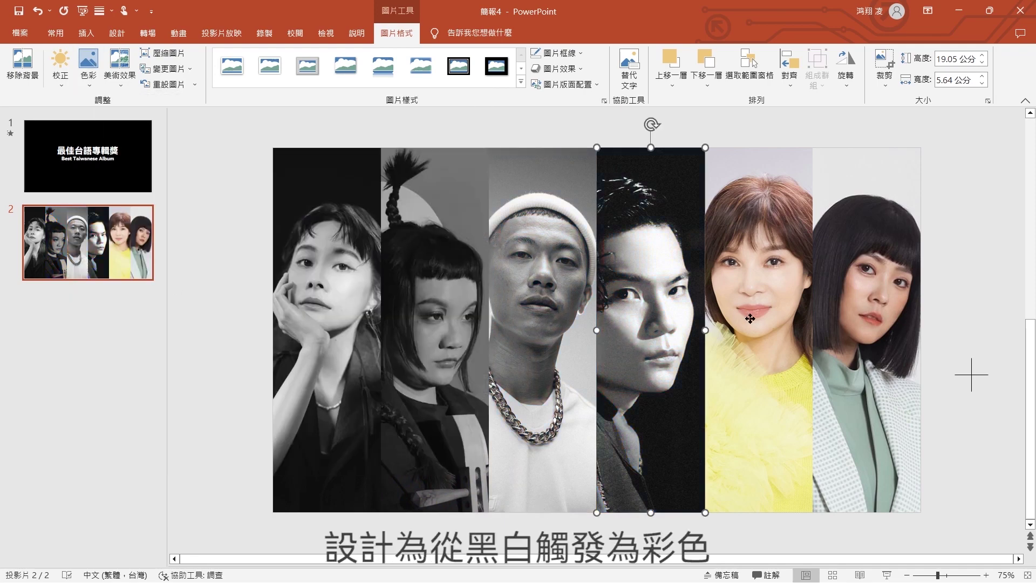
# - Recolour the fifth and sixth portraits to Grayscale, leaving brightness and contrast unchanged
pyautogui.click(756, 324)
pyautogui.click(88, 69)
pyautogui.click(158, 292)
pyautogui.click(91, 86)
pyautogui.click(158, 292)
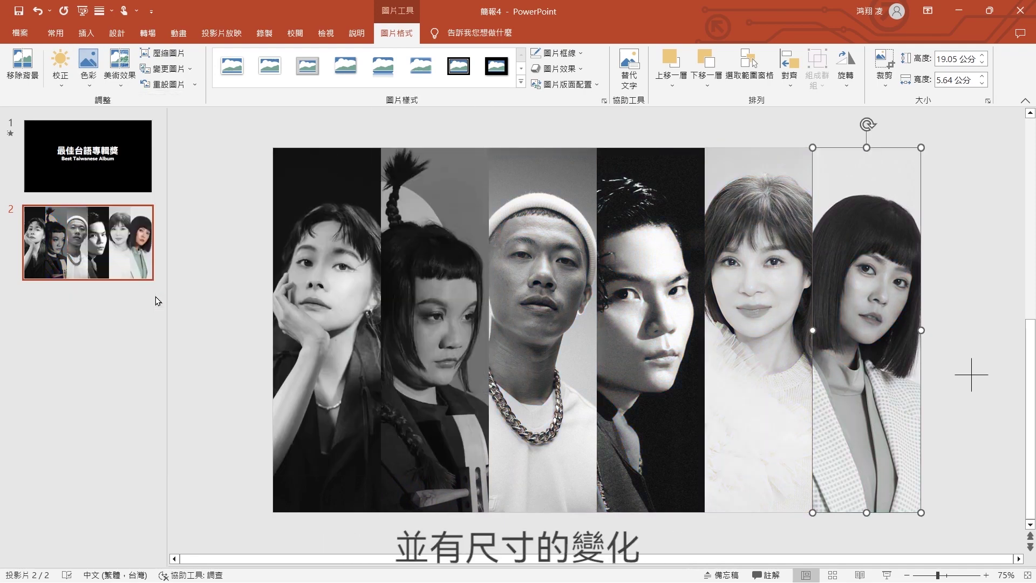
pyautogui.click(788, 296)
pyautogui.click(60, 69)
pyautogui.click(972, 376)
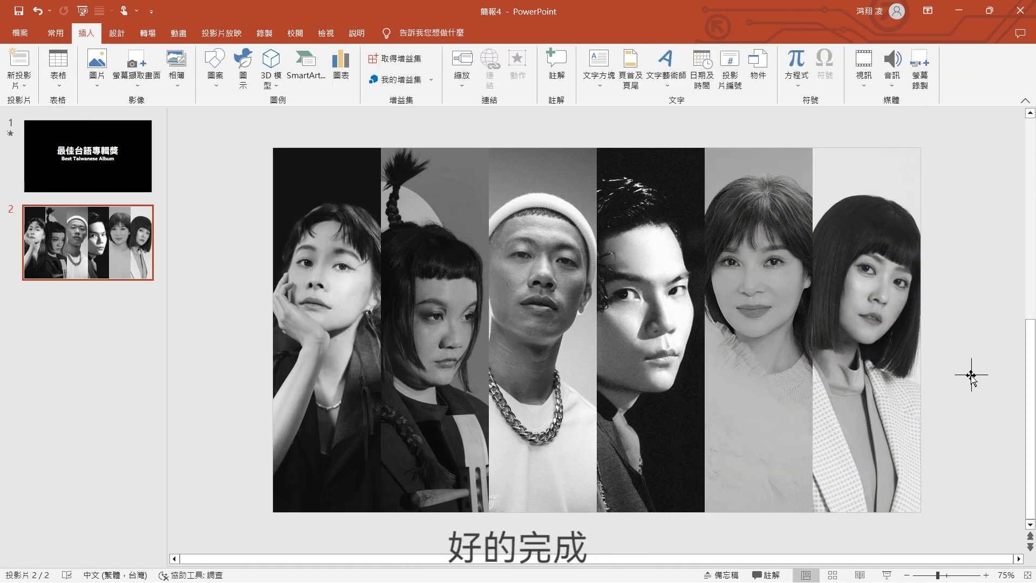
# - Copy slide 2 and paste duplicates so the portrait strip fills slides 2–8
pyautogui.rightClick(84, 244)
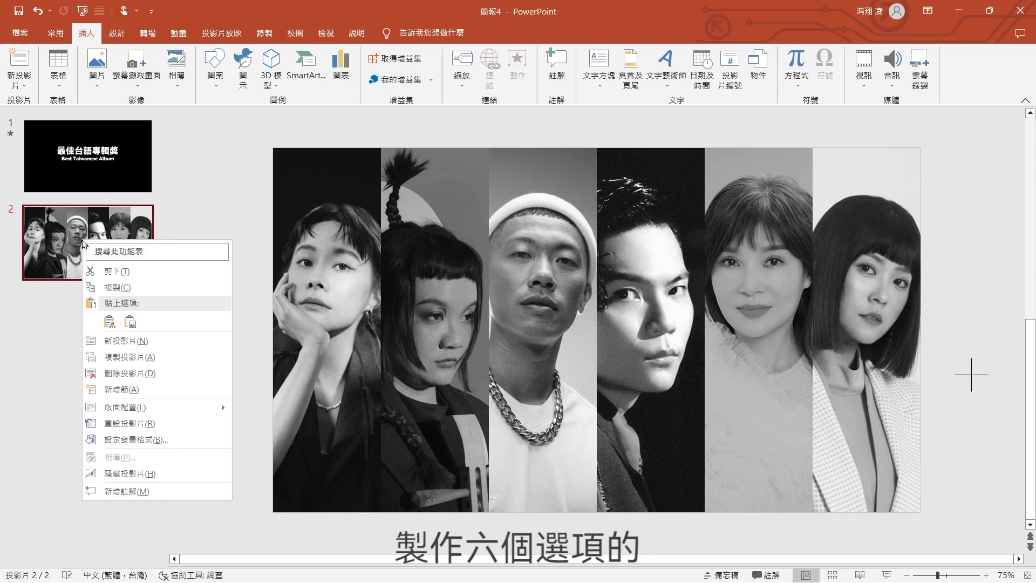
pyautogui.click(117, 287)
pyautogui.click(110, 313)
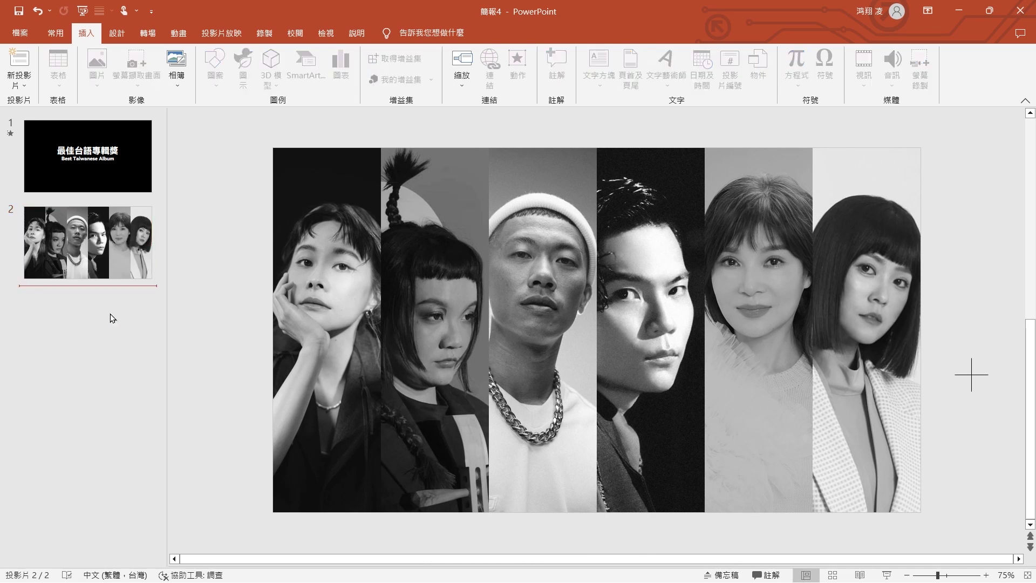
pyautogui.hotkey('ctrl', 'v')
pyautogui.hotkey('ctrl', 'v')
pyautogui.hotkey('ctrl', 'v')
pyautogui.hotkey('ctrl', 'v')
pyautogui.hotkey('ctrl', 'v')
pyautogui.hotkey('ctrl', 'v')
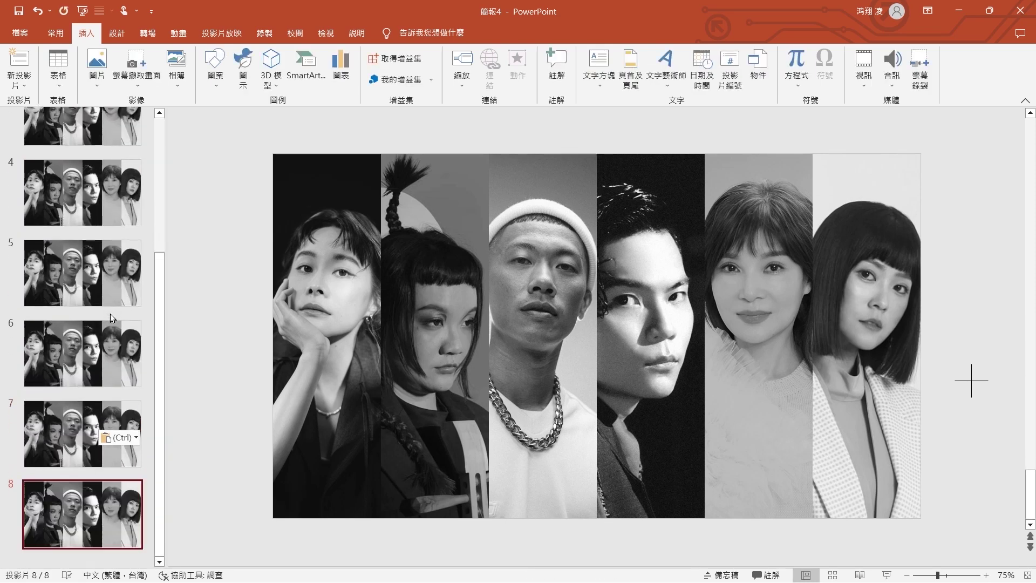
# - Set the slide background to a solid black fill and close the Format Background pane
pyautogui.rightClick(234, 298)
pyautogui.click(259, 379)
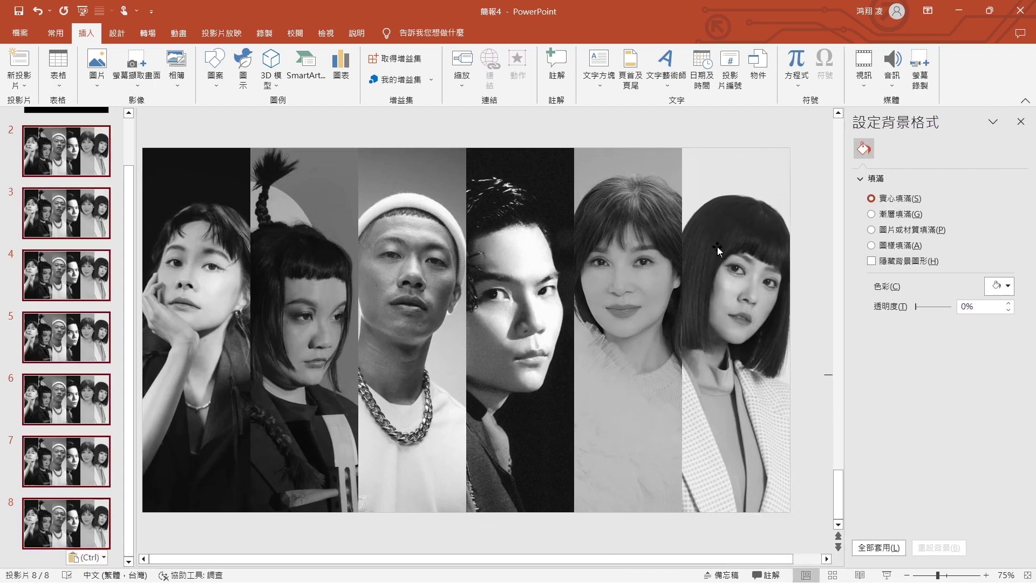
pyautogui.click(1008, 289)
pyautogui.click(946, 335)
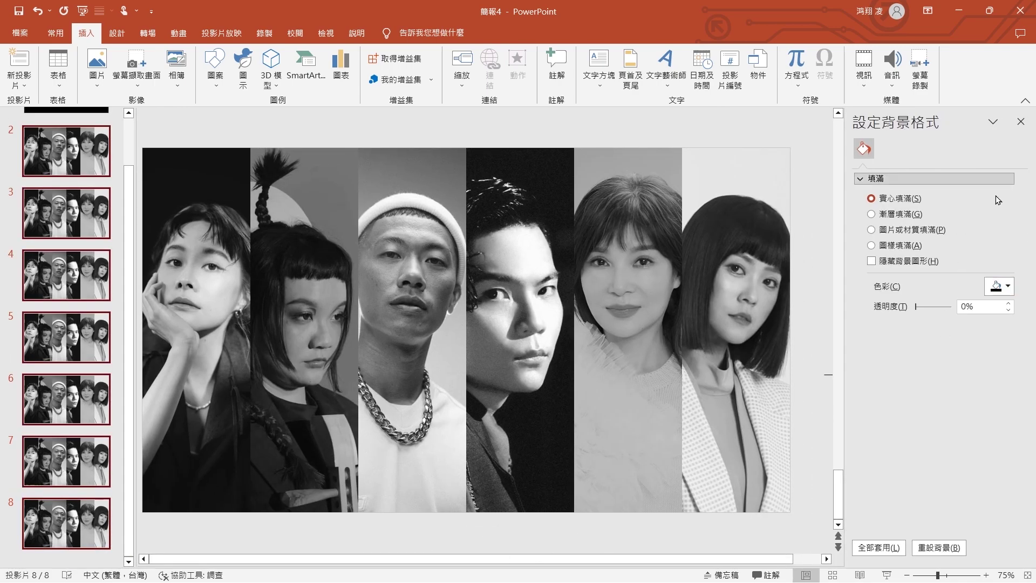
pyautogui.click(1021, 122)
pyautogui.moveTo(170, 280); pyautogui.dragTo(169, 125)
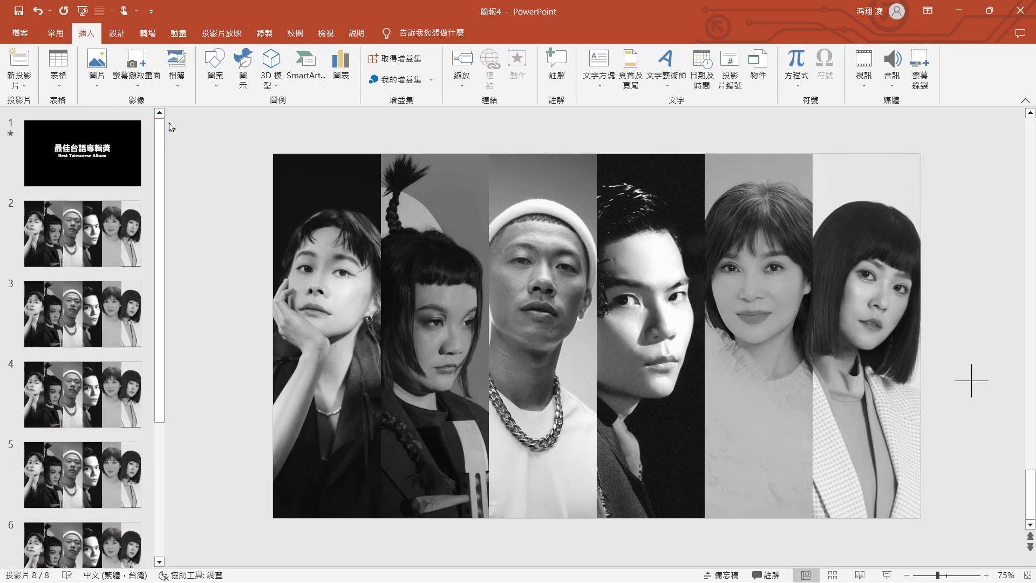
# - On slide 3, restore the first portrait to original colour and enlarge it within its crop frame
pyautogui.click(108, 320)
pyautogui.click(328, 344)
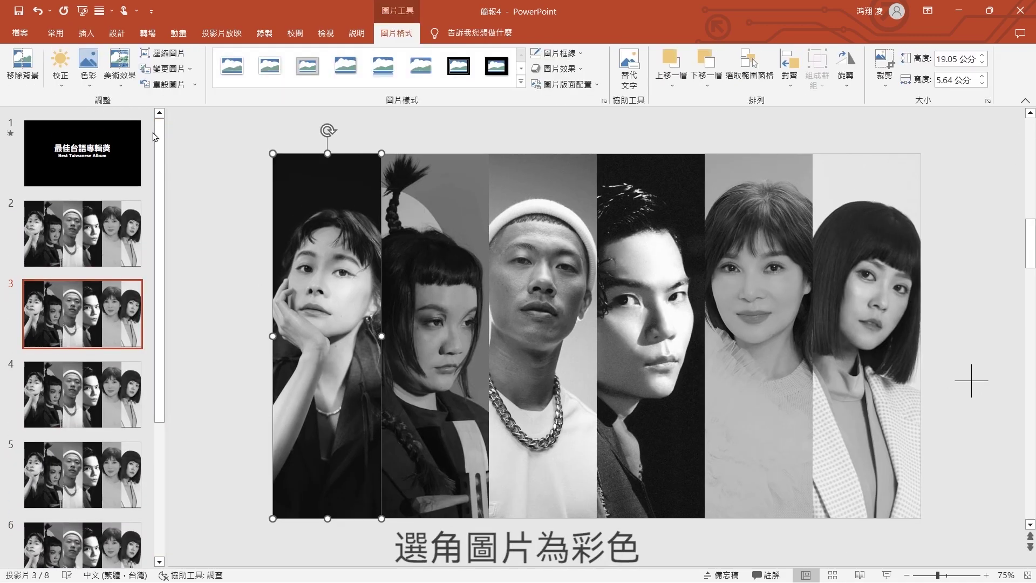
pyautogui.click(88, 68)
pyautogui.click(167, 278)
pyautogui.click(884, 67)
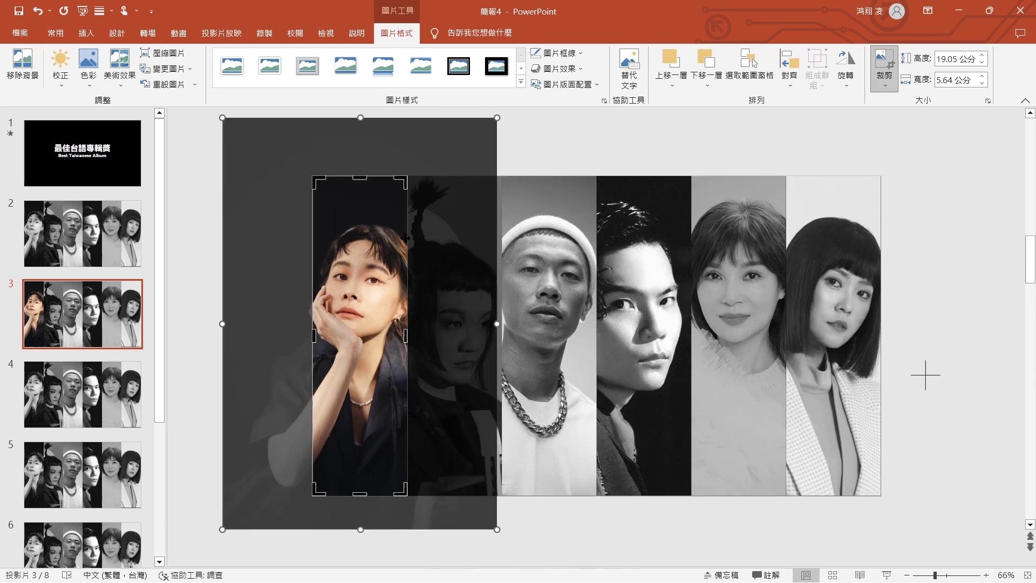
pyautogui.scroll(-3, 525, 216)
pyautogui.moveTo(524, 168); pyautogui.dragTo(534, 156)
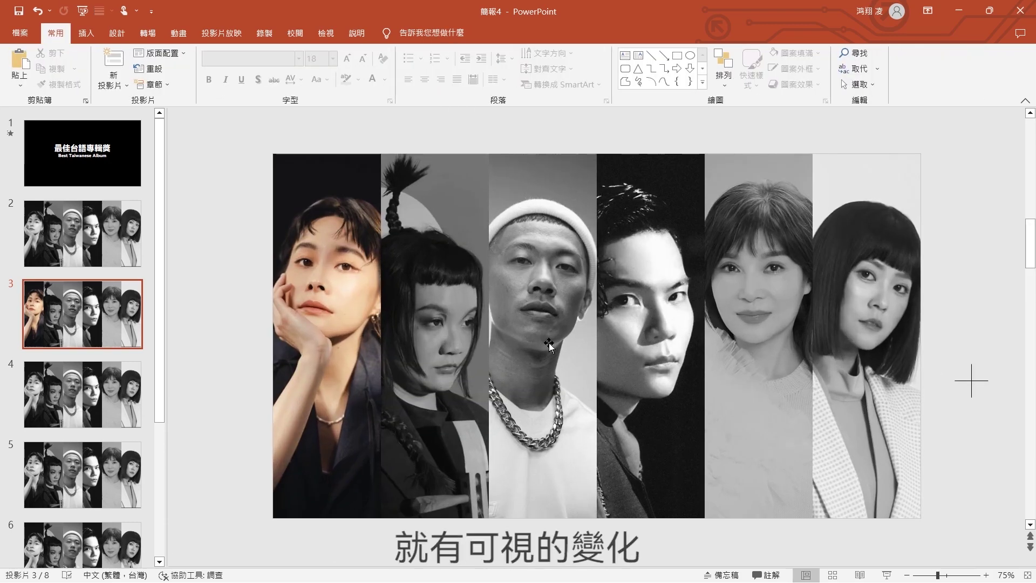
# - On slide 4, restore the second portrait to full colour and reframe its crop
pyautogui.press('pagedown')
pyautogui.click(422, 362)
pyautogui.doubleClick(422, 362)
pyautogui.click(89, 68)
pyautogui.click(160, 282)
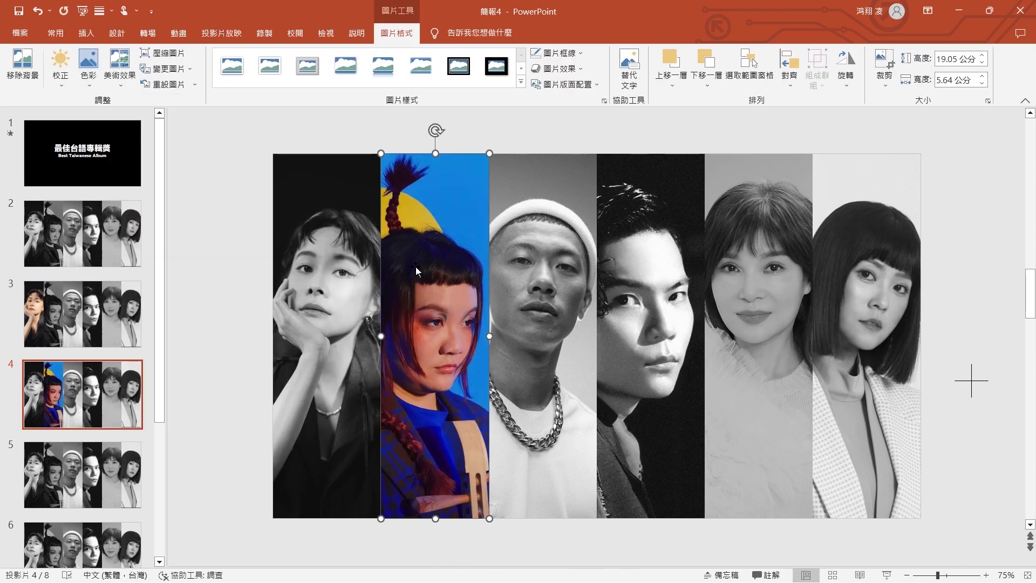
pyautogui.click(884, 67)
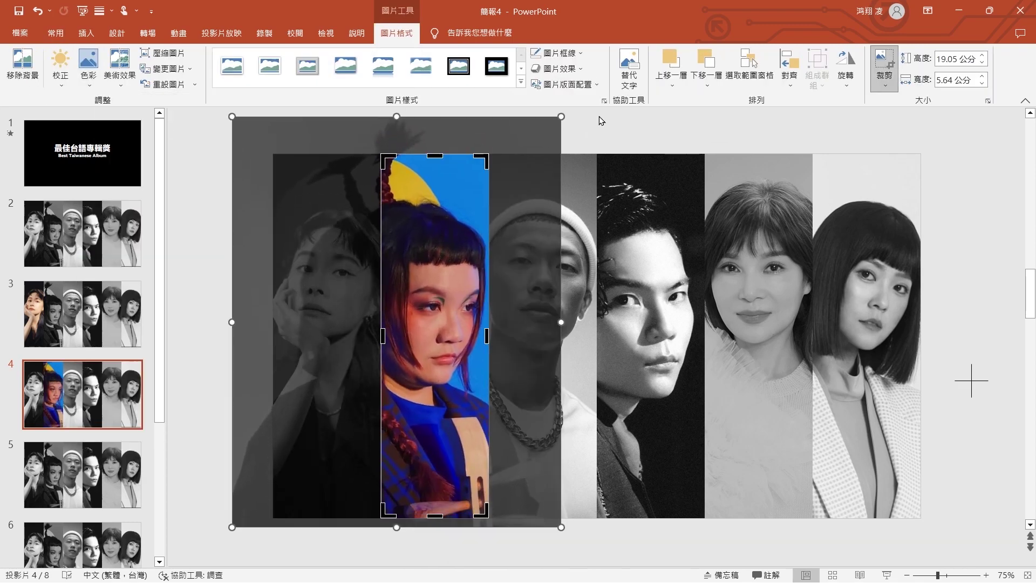
pyautogui.press('Escape')
# - On slide 5, restore the third portrait to full colour and adjust its framing
pyautogui.press('pagedown')
pyautogui.doubleClick(542, 378)
pyautogui.click(93, 88)
pyautogui.click(160, 282)
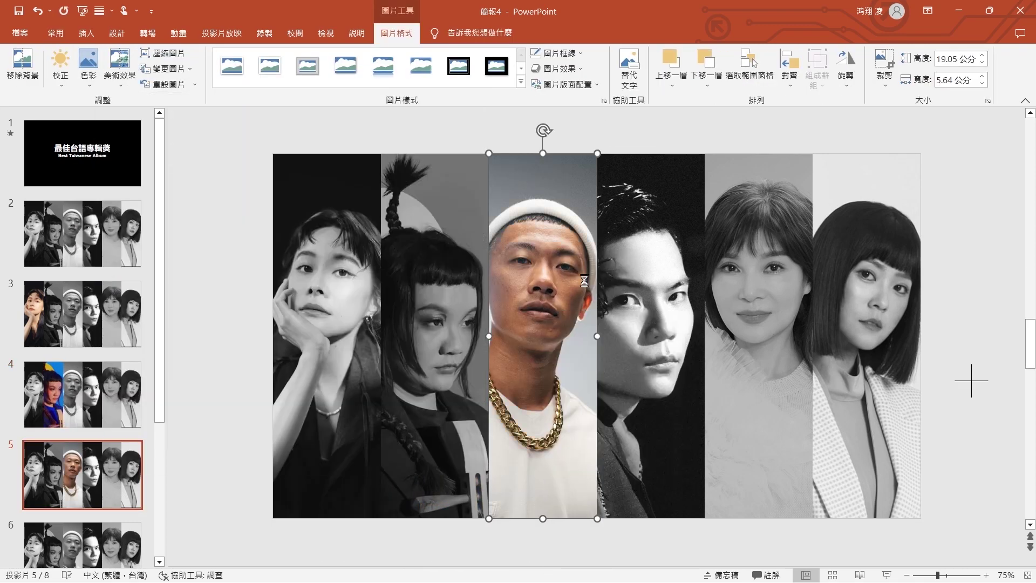
pyautogui.click(884, 68)
pyautogui.click(793, 128)
# - On slide 6, restore the fourth portrait to full colour and reframe its crop
pyautogui.press('pagedown')
pyautogui.doubleClick(643, 338)
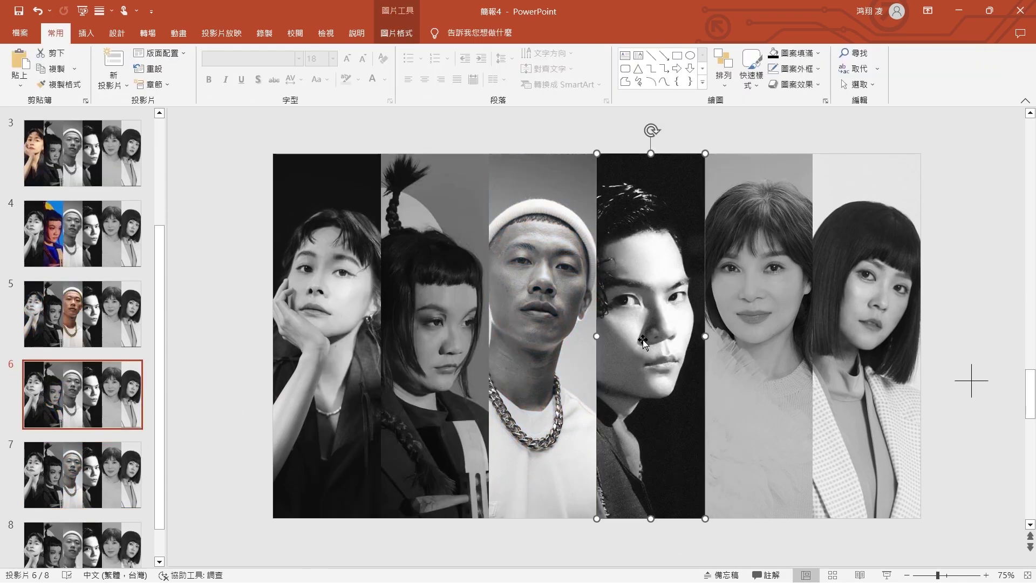
pyautogui.click(89, 67)
pyautogui.click(160, 281)
pyautogui.click(885, 67)
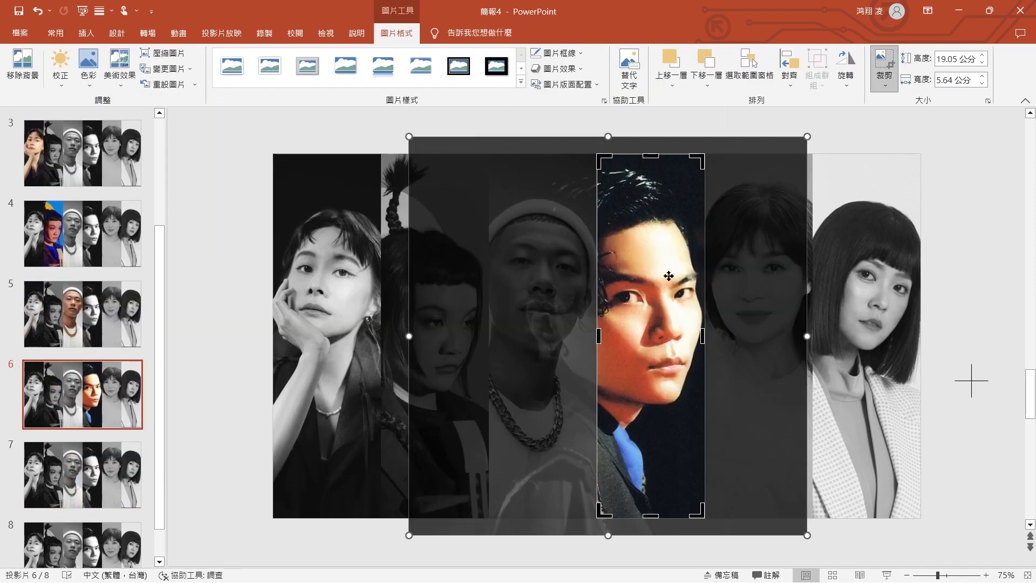
pyautogui.click(185, 446)
# - On slide 7, restore the fifth portrait to full colour and reframe its crop
pyautogui.press('pagedown')
pyautogui.click(778, 351)
pyautogui.doubleClick(778, 352)
pyautogui.click(89, 67)
pyautogui.click(160, 281)
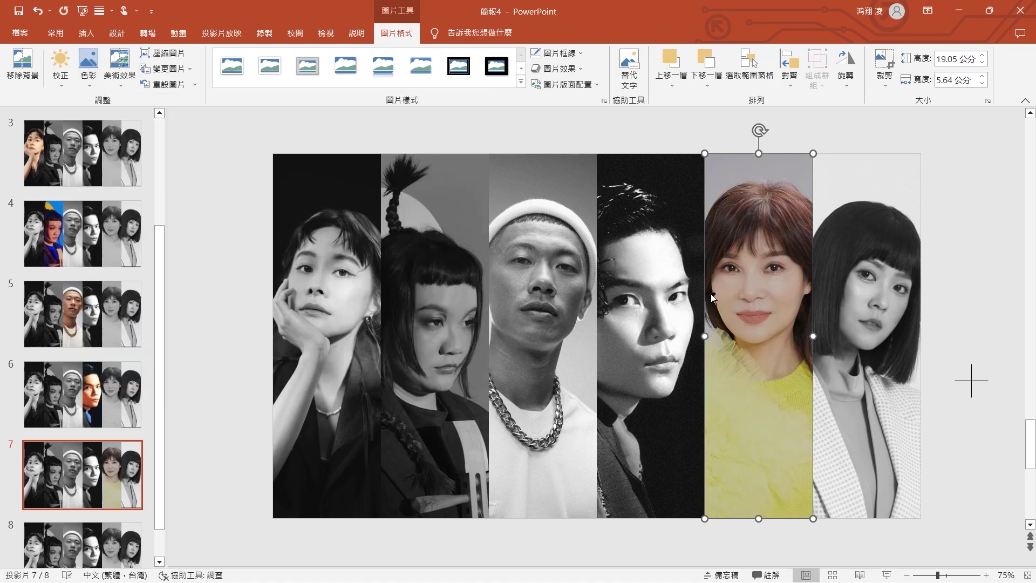
pyautogui.click(884, 68)
pyautogui.click(844, 178)
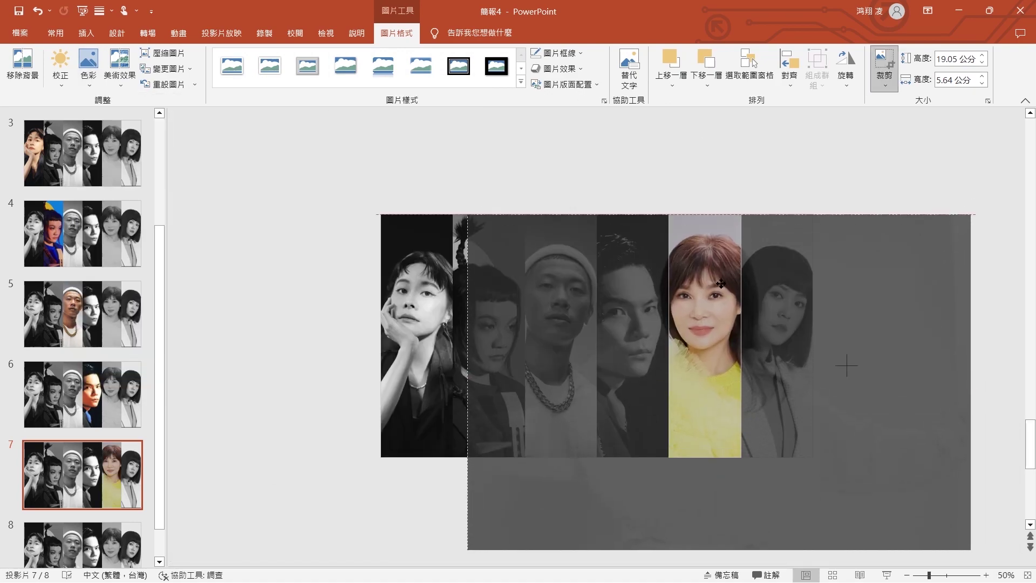
# - On slide 8, restore the sixth portrait to full colour and reframe its crop
pyautogui.press('pagedown')
pyautogui.doubleClick(799, 318)
pyautogui.click(88, 67)
pyautogui.click(159, 281)
pyautogui.click(885, 67)
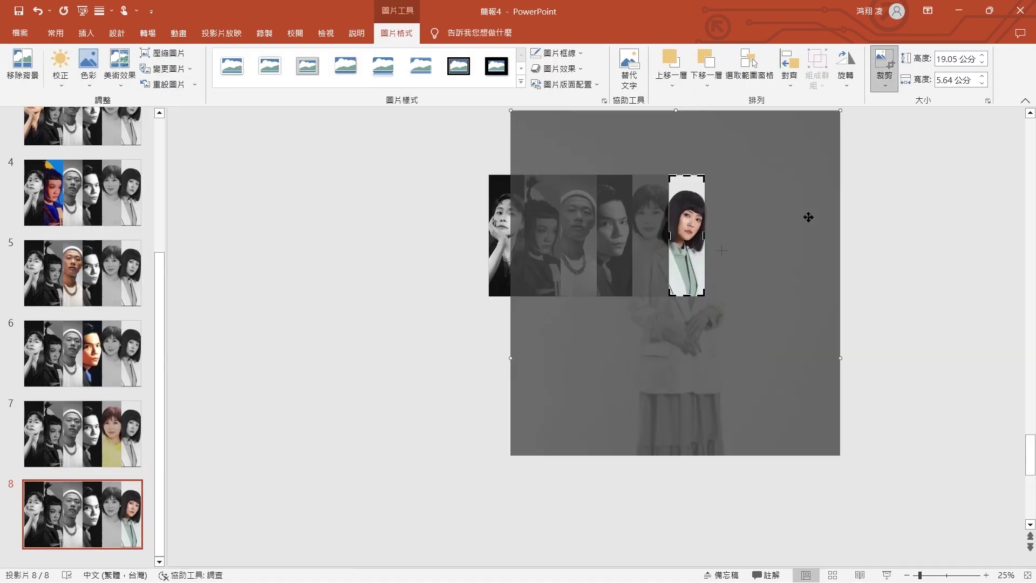
pyautogui.scroll(4, 597, 335)
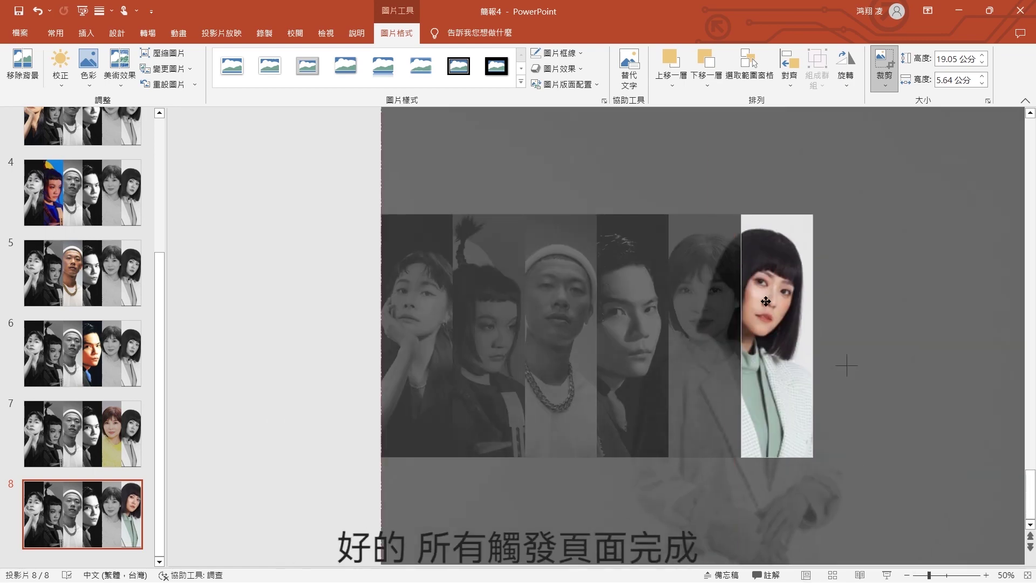
pyautogui.click(846, 366)
pyautogui.scroll(3, 972, 381)
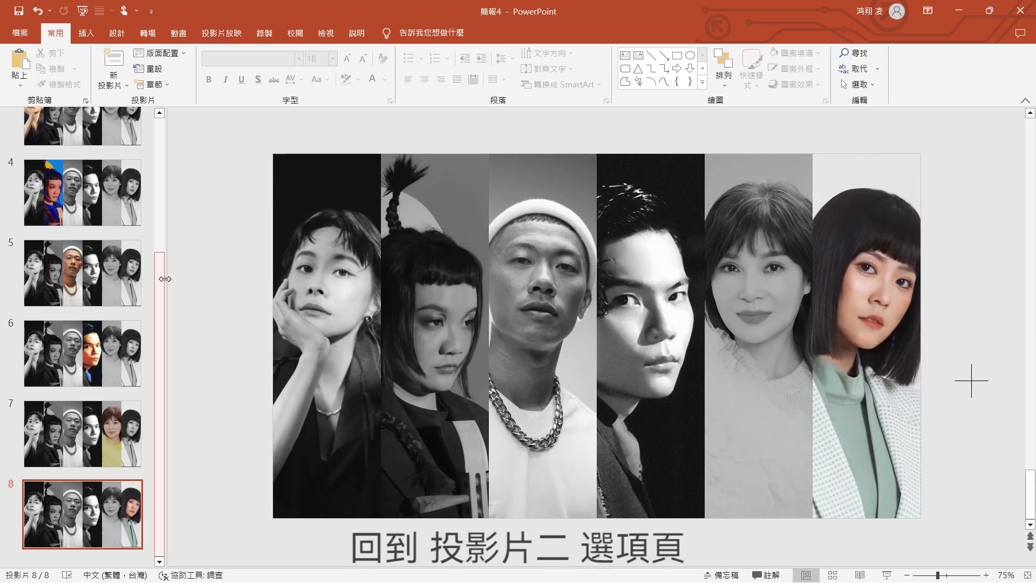
# - On slide 2, give the first portrait a Mouse Over hyperlink to slide 3
pyautogui.moveTo(164, 278); pyautogui.dragTo(163, 138)
pyautogui.click(102, 215)
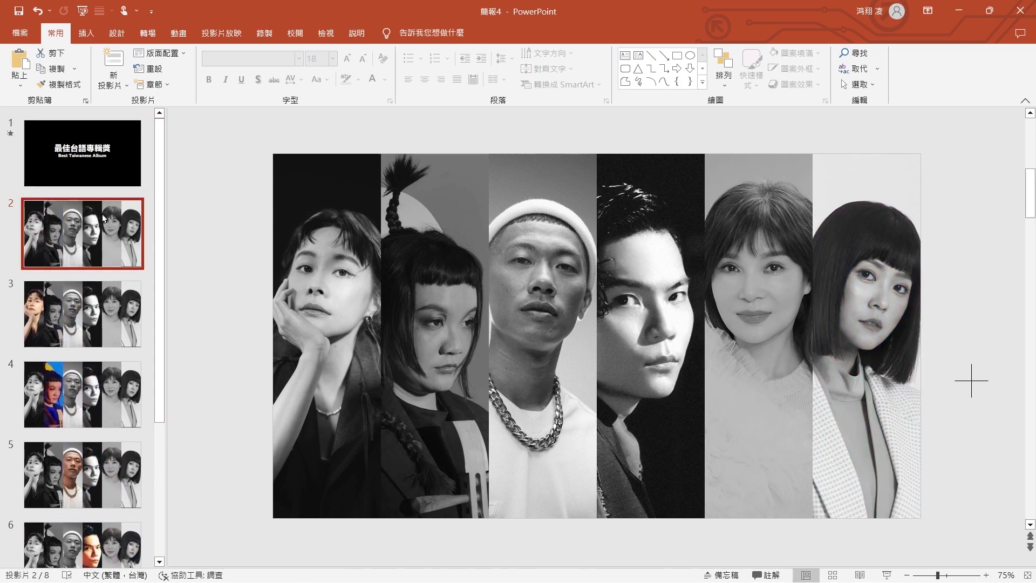
pyautogui.click(968, 373)
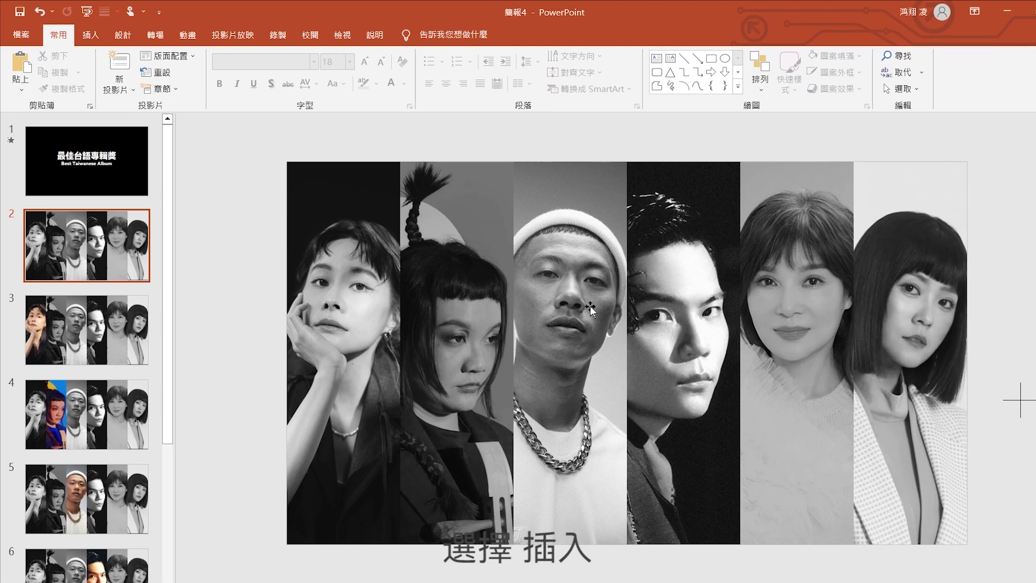
pyautogui.click(335, 313)
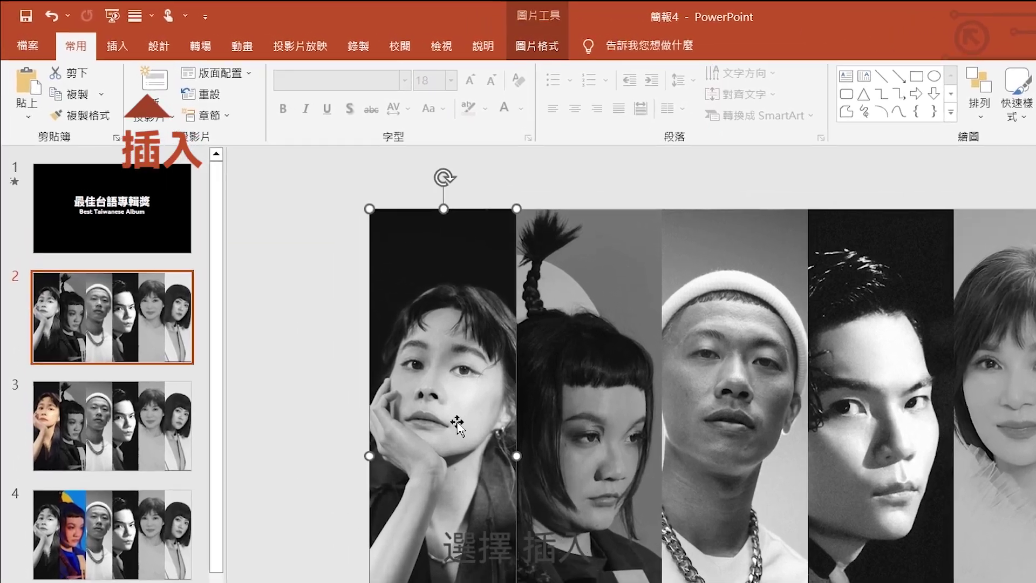
pyautogui.click(87, 34)
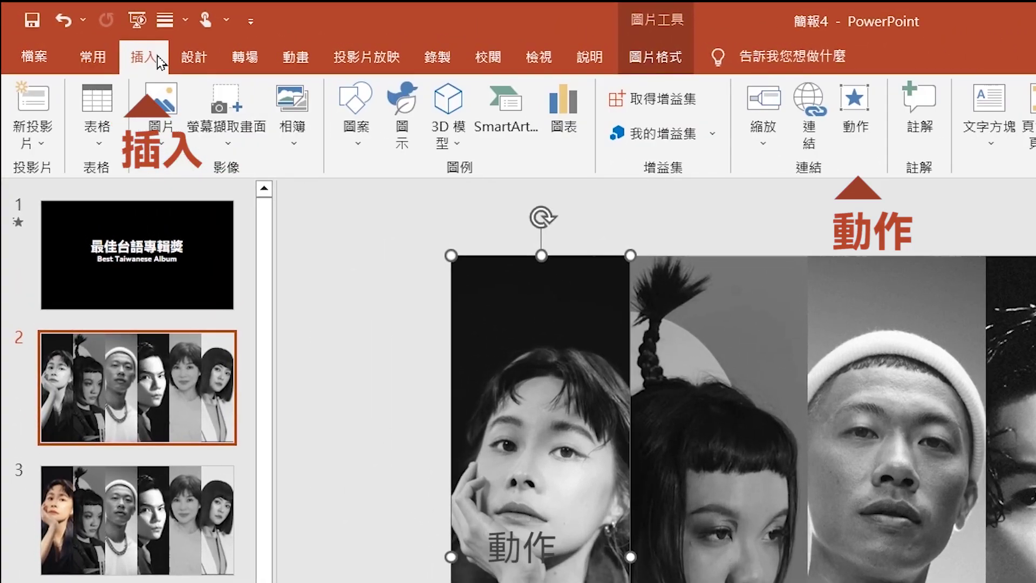
pyautogui.click(856, 113)
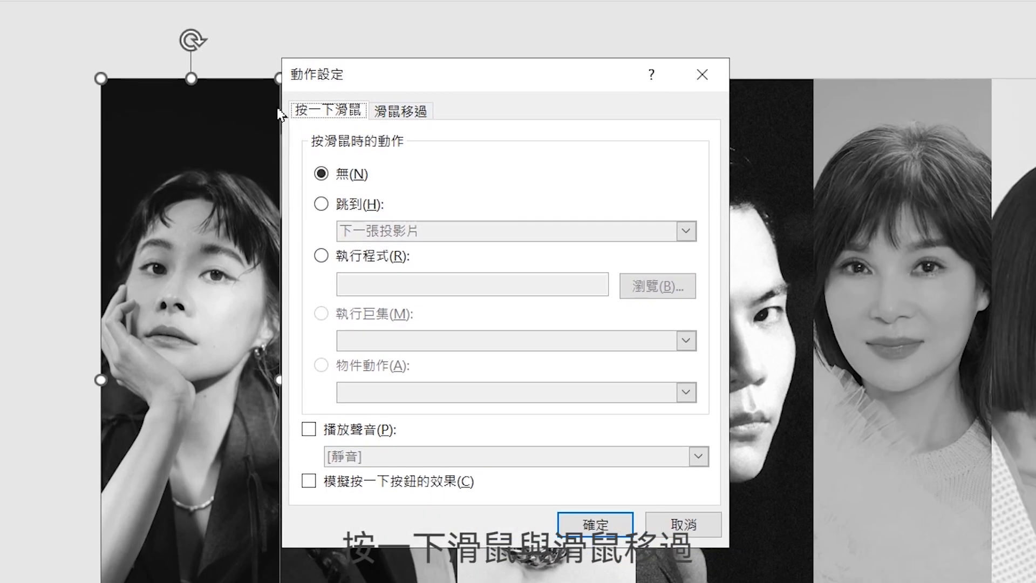
pyautogui.click(413, 112)
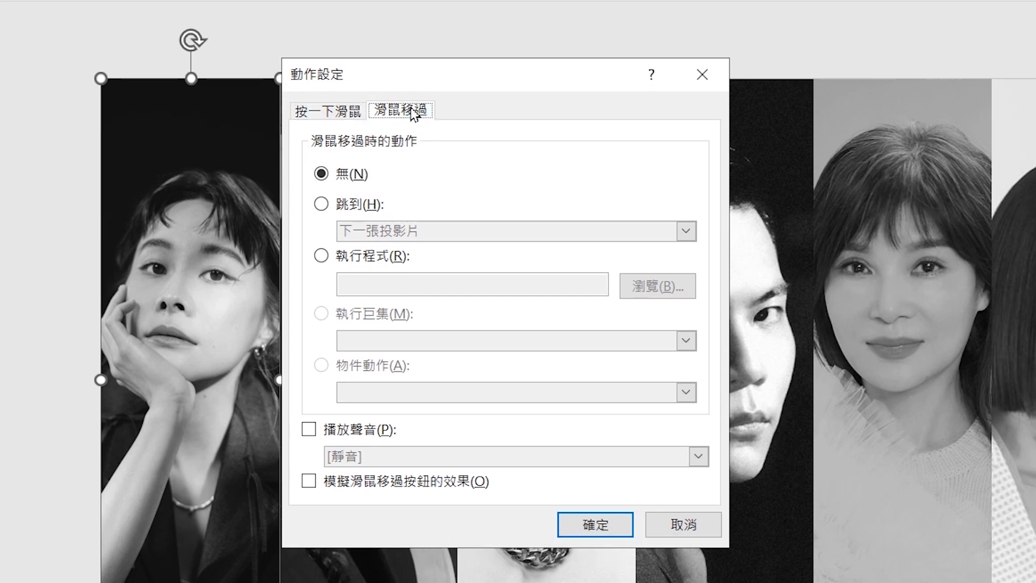
pyautogui.click(323, 205)
pyautogui.click(416, 229)
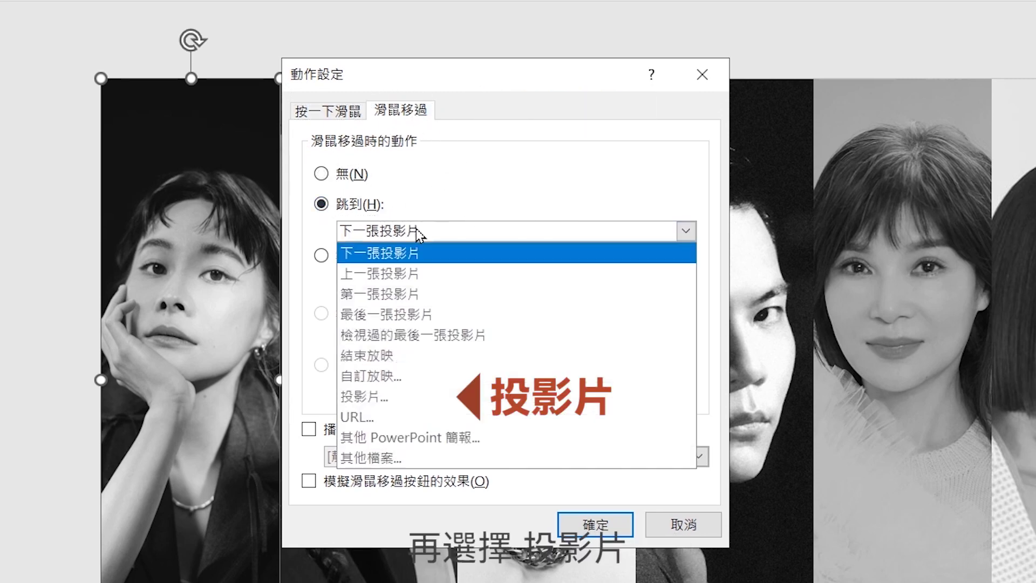
pyautogui.click(363, 397)
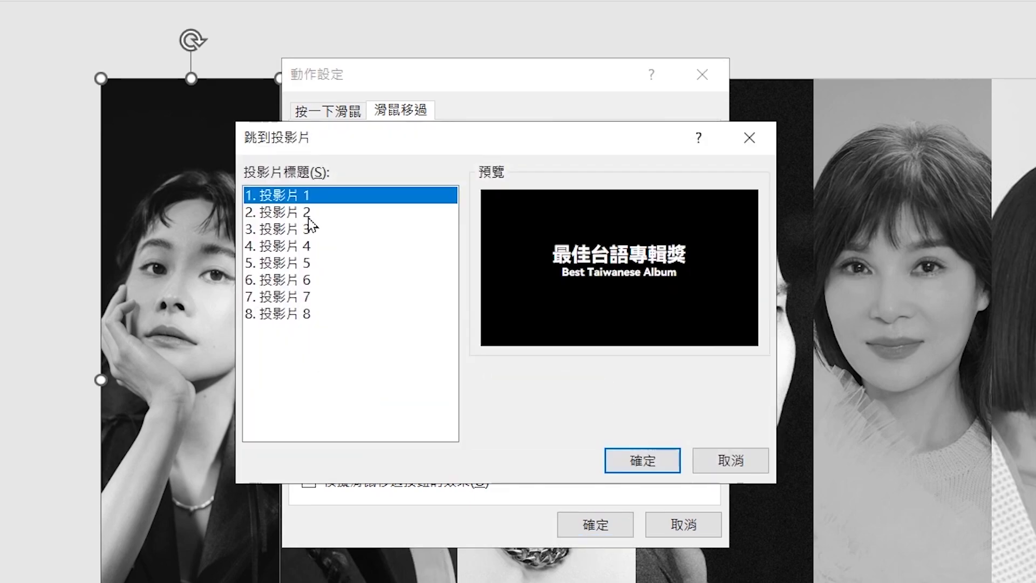
pyautogui.click(305, 215)
pyautogui.click(306, 231)
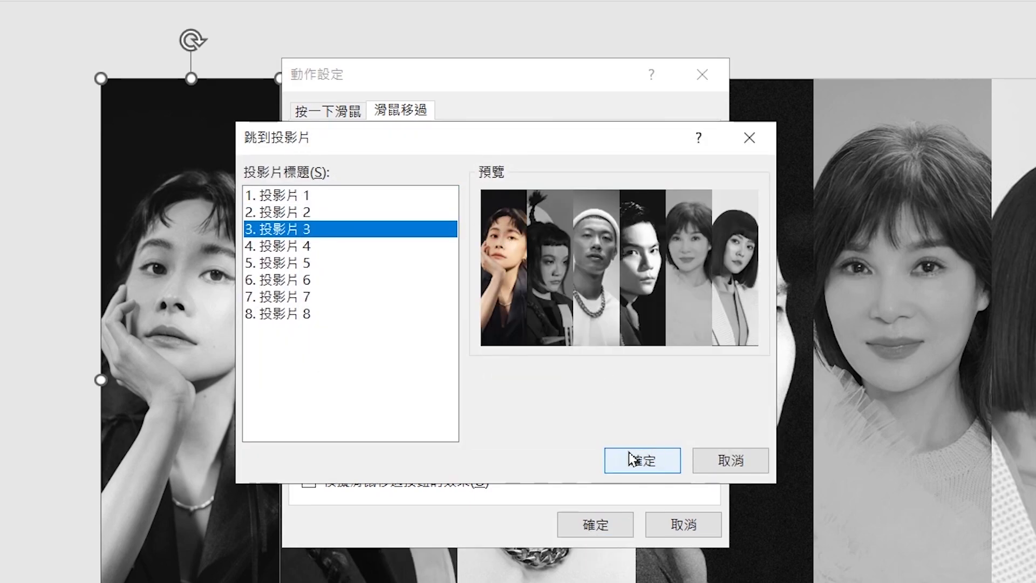
pyautogui.click(631, 459)
pyautogui.click(596, 524)
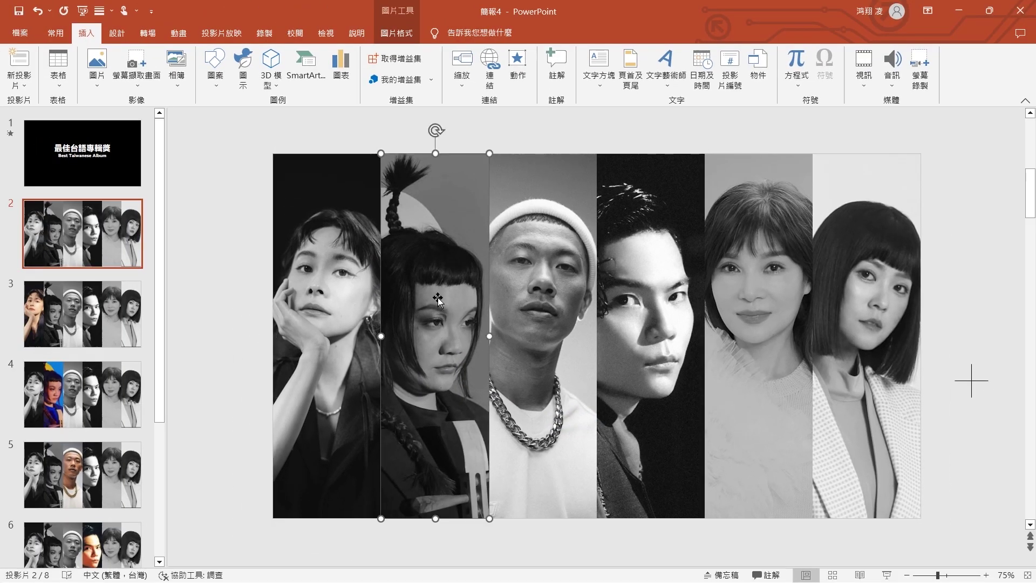
# - Give the second portrait a Mouse Over hyperlink to its matching colour slide
pyautogui.click(517, 69)
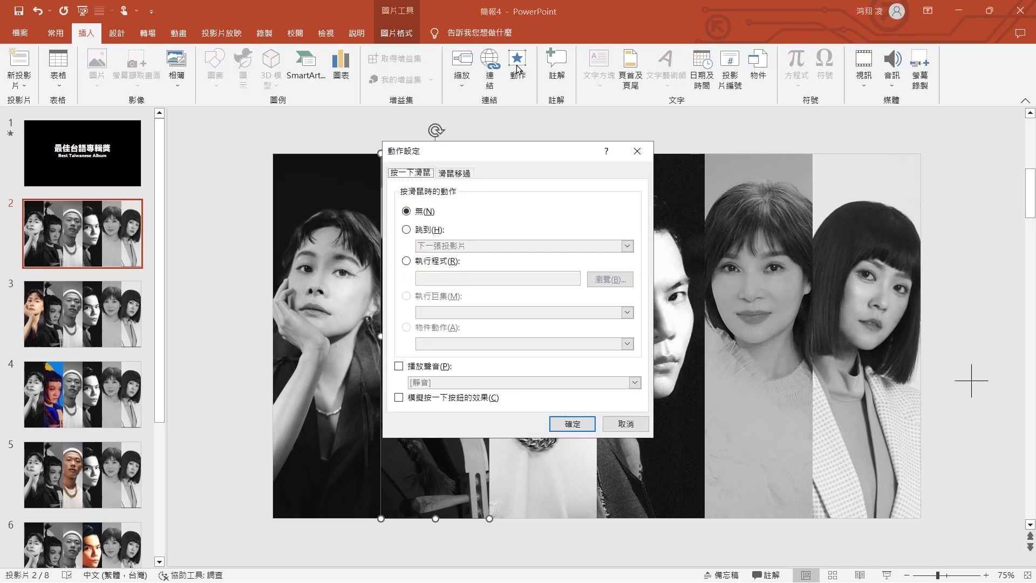
pyautogui.click(406, 230)
pyautogui.click(627, 246)
pyautogui.click(431, 334)
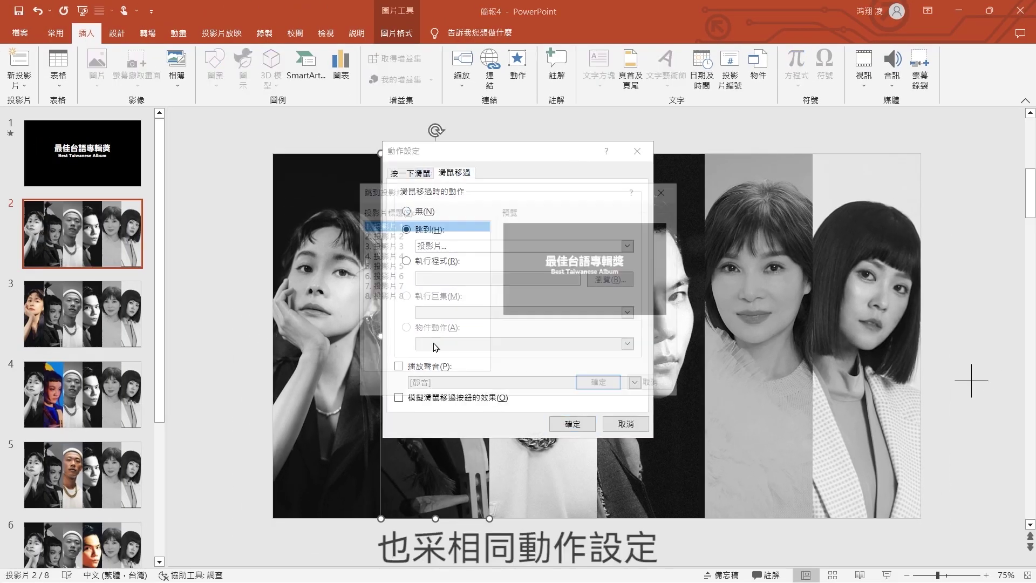
pyautogui.click(396, 245)
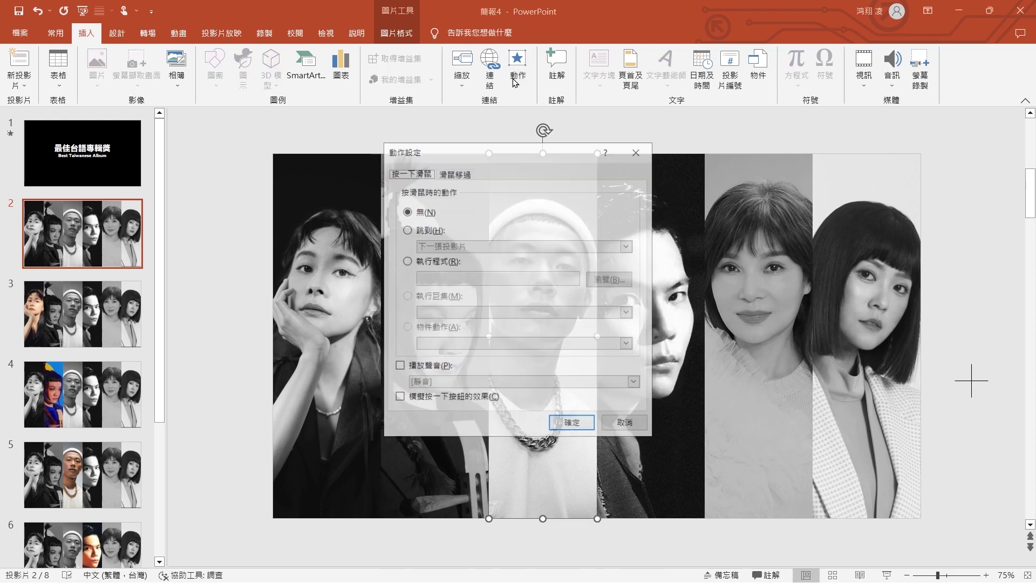
pyautogui.click(454, 173)
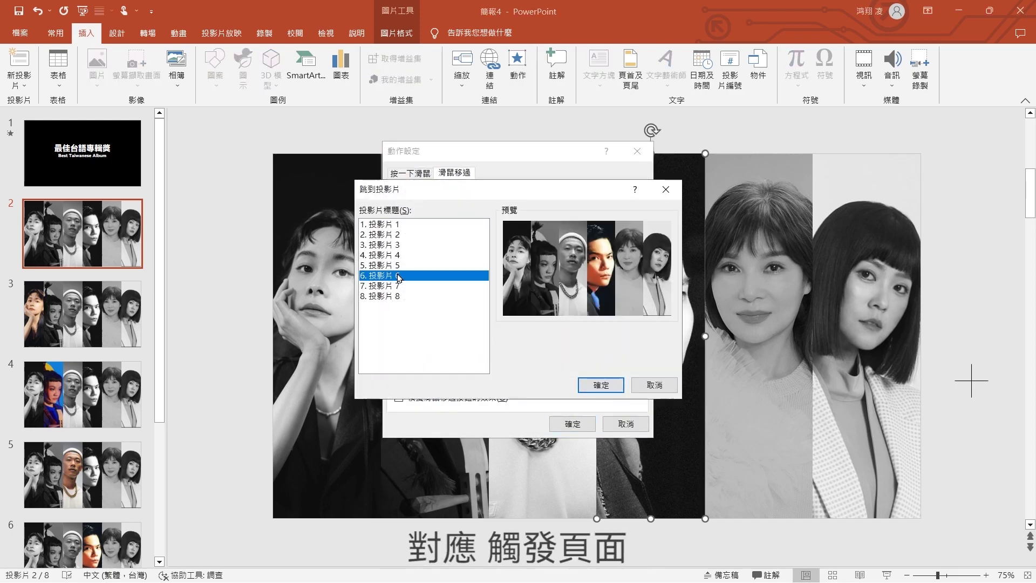
pyautogui.click(517, 68)
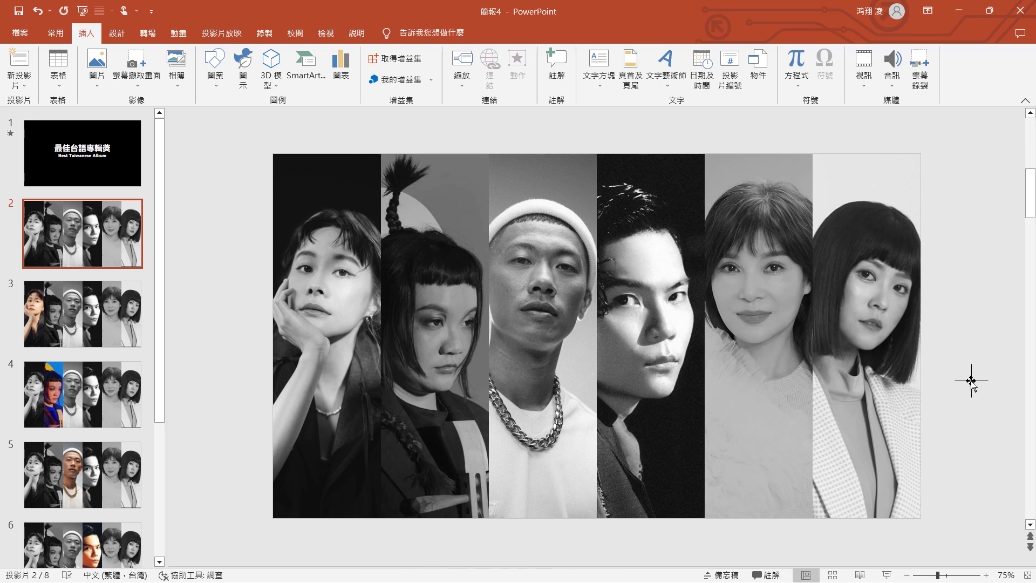
# - Replace slide 3's portraits with slide 2's grayscale copies, keeping the colour first portrait uncovered
pyautogui.click(875, 338)
pyautogui.keyDown('shift'); pyautogui.click(755, 346); pyautogui.keyUp('shift')
pyautogui.keyDown('shift'); pyautogui.click(635, 350); pyautogui.keyUp('shift')
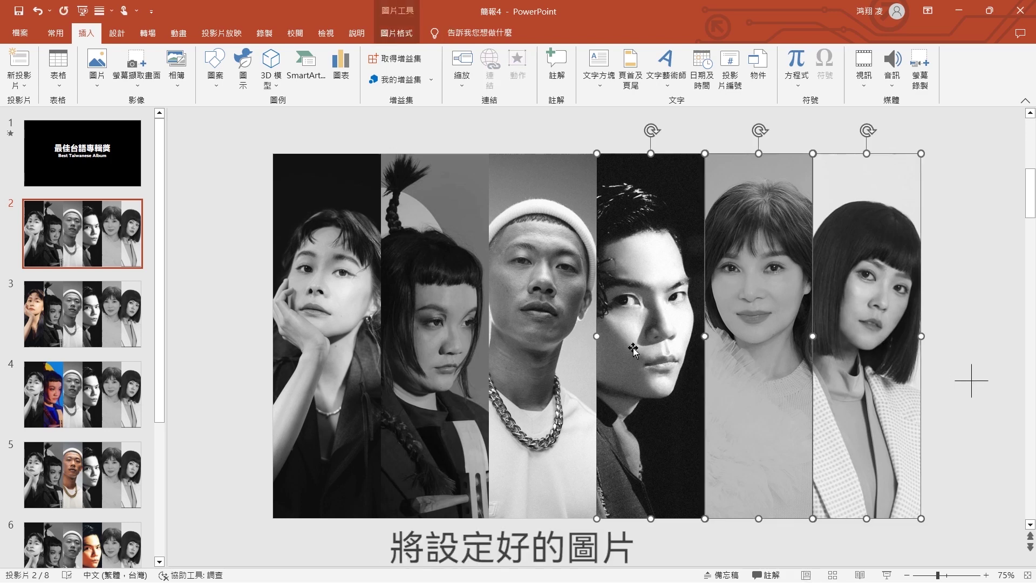
pyautogui.click(99, 325)
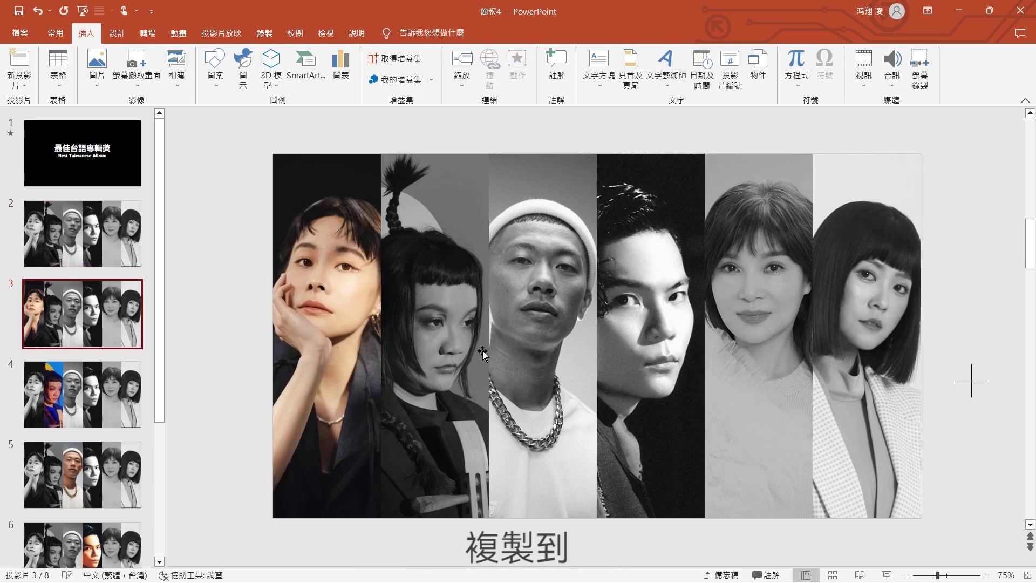
pyautogui.click(445, 350)
pyautogui.keyDown('shift'); pyautogui.click(543, 345); pyautogui.keyUp('shift')
pyautogui.keyDown('shift'); pyautogui.click(666, 342); pyautogui.keyUp('shift')
pyautogui.keyDown('shift'); pyautogui.click(759, 342); pyautogui.keyUp('shift')
pyautogui.keyDown('shift'); pyautogui.click(864, 339); pyautogui.keyUp('shift')
pyautogui.press('Delete')
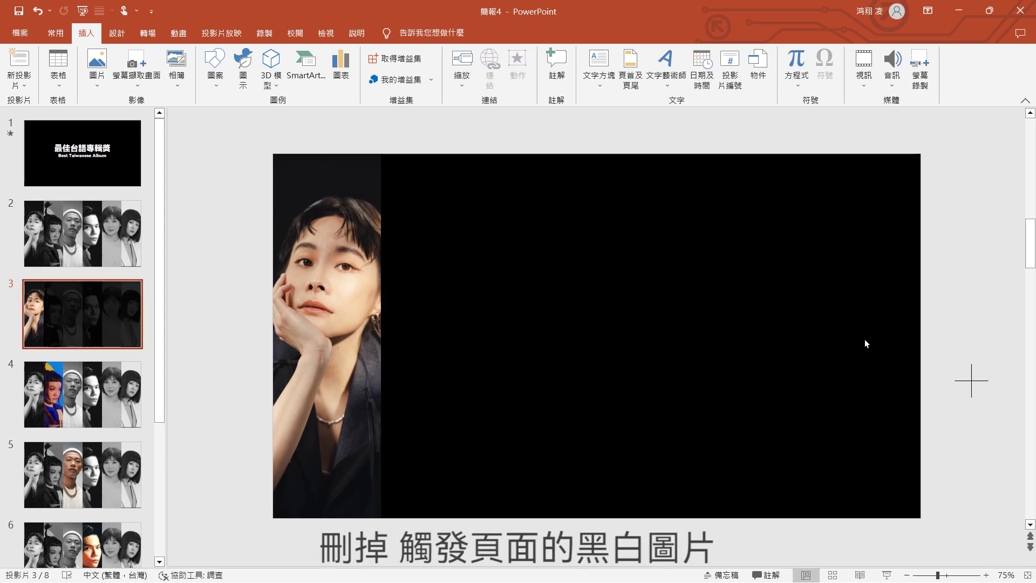
pyautogui.hotkey('ctrl', 'z')
pyautogui.hotkey('ctrl', 'v')
pyautogui.press('Delete')
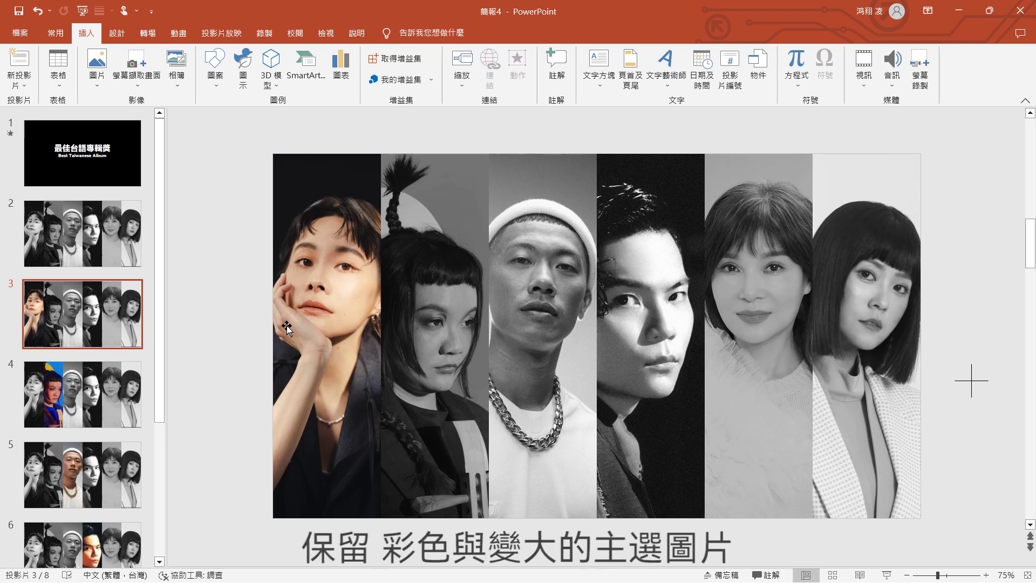
# - On slide 4, delete the old grayscale portraits around the colour second portrait
pyautogui.click(80, 402)
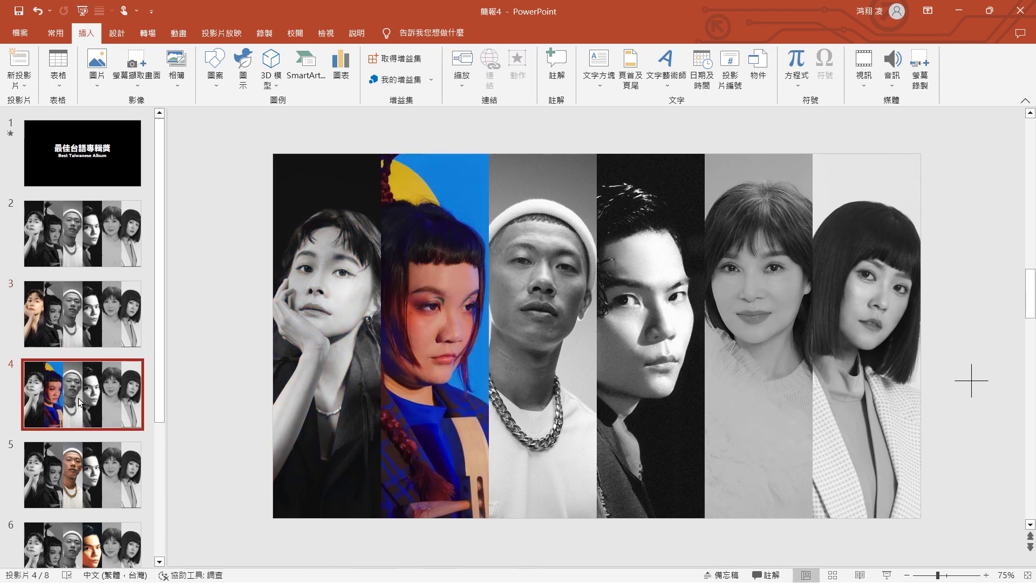
pyautogui.click(321, 389)
pyautogui.keyDown('shift'); pyautogui.click(542, 367); pyautogui.keyUp('shift')
pyautogui.keyDown('shift'); pyautogui.click(649, 369); pyautogui.keyUp('shift')
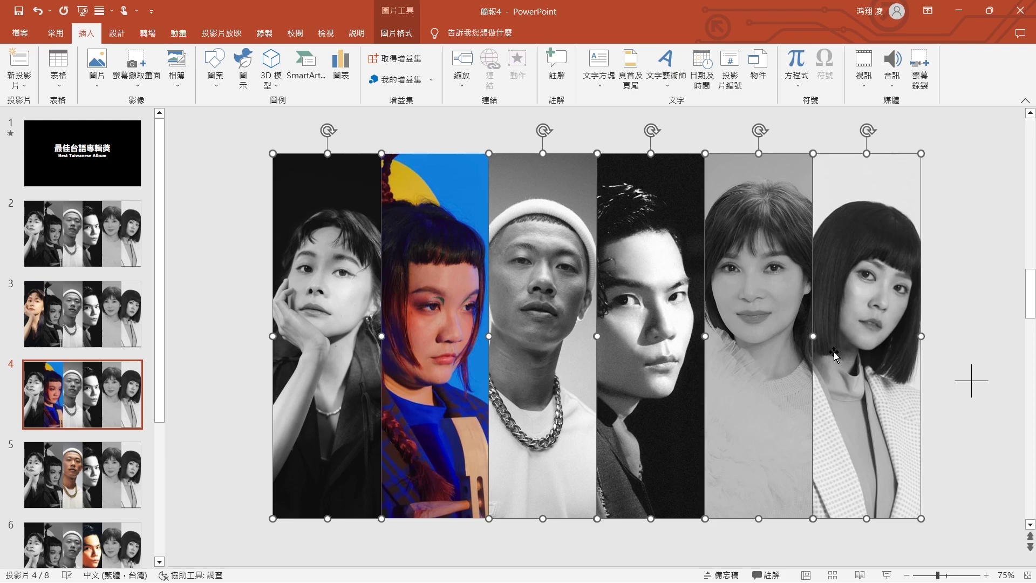
pyautogui.press('Delete')
pyautogui.click(436, 332)
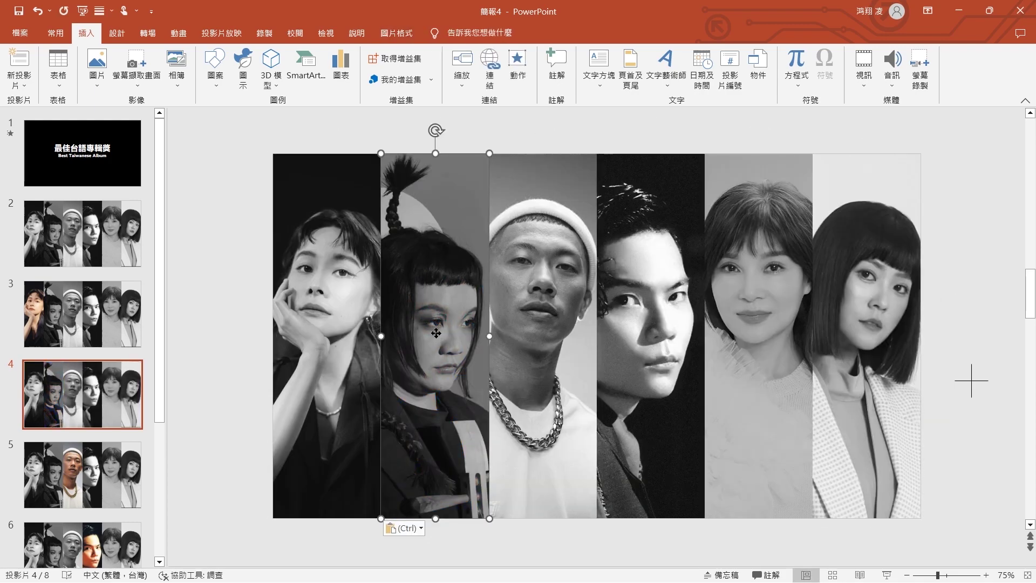
# - Paste the grayscale portraits onto slides 5, 6, 7 and 8
pyautogui.click(108, 467)
pyautogui.hotkey('ctrl', 'v')
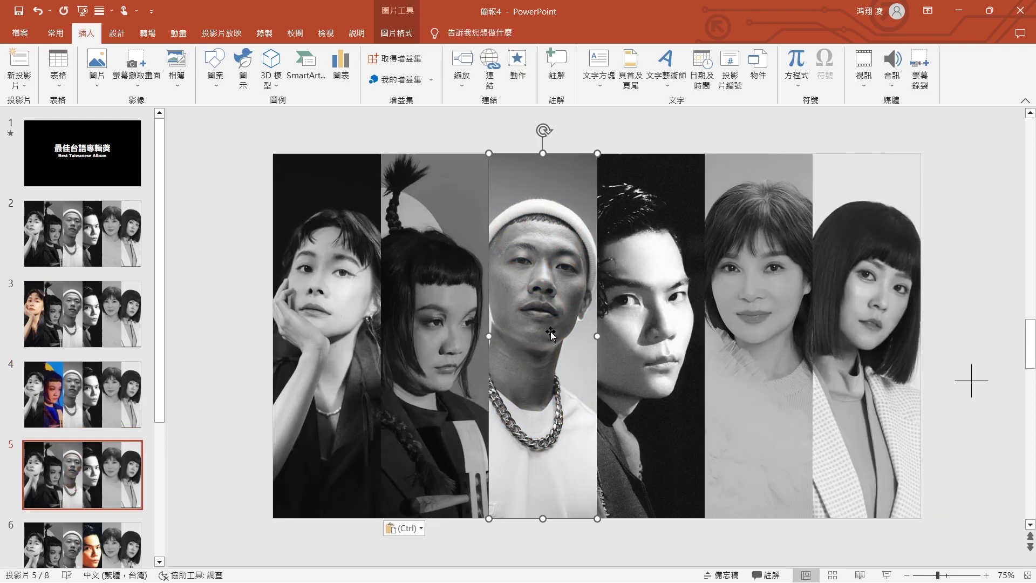
pyautogui.click(82, 543)
pyautogui.hotkey('ctrl', 'v')
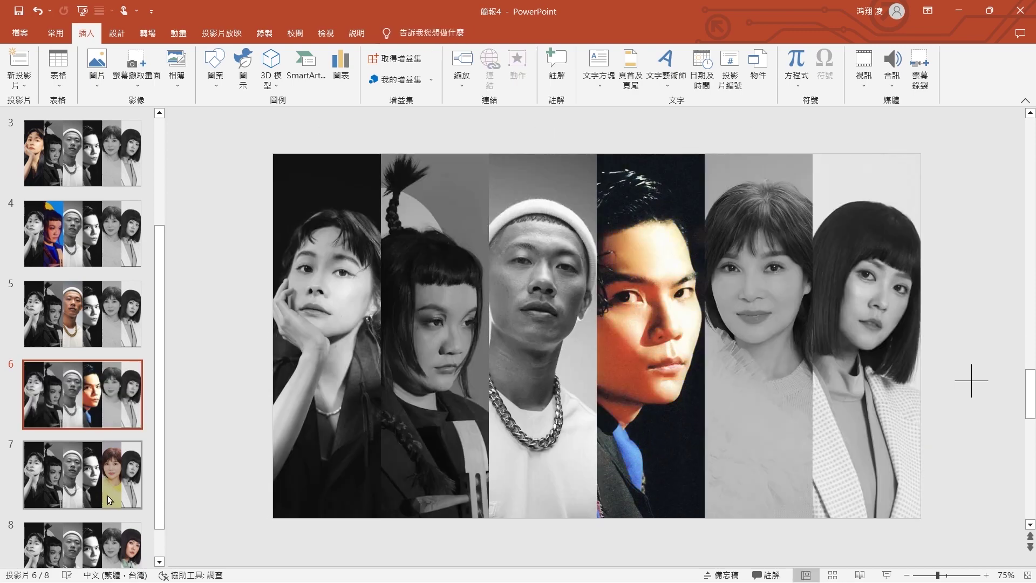
pyautogui.click(108, 495)
pyautogui.hotkey('ctrl', 'v')
pyautogui.click(82, 542)
pyautogui.hotkey('ctrl', 'v')
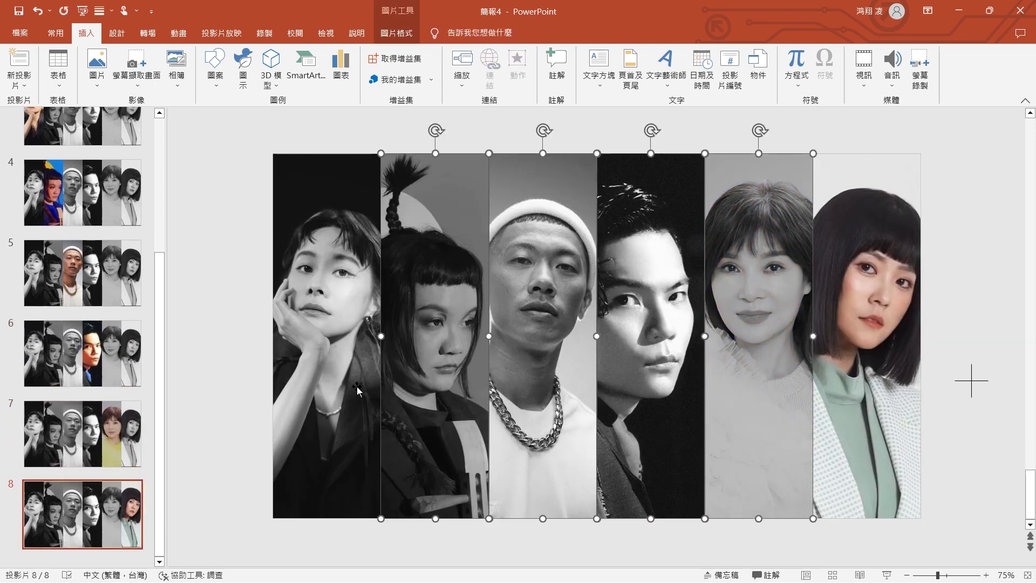
pyautogui.press('Escape')
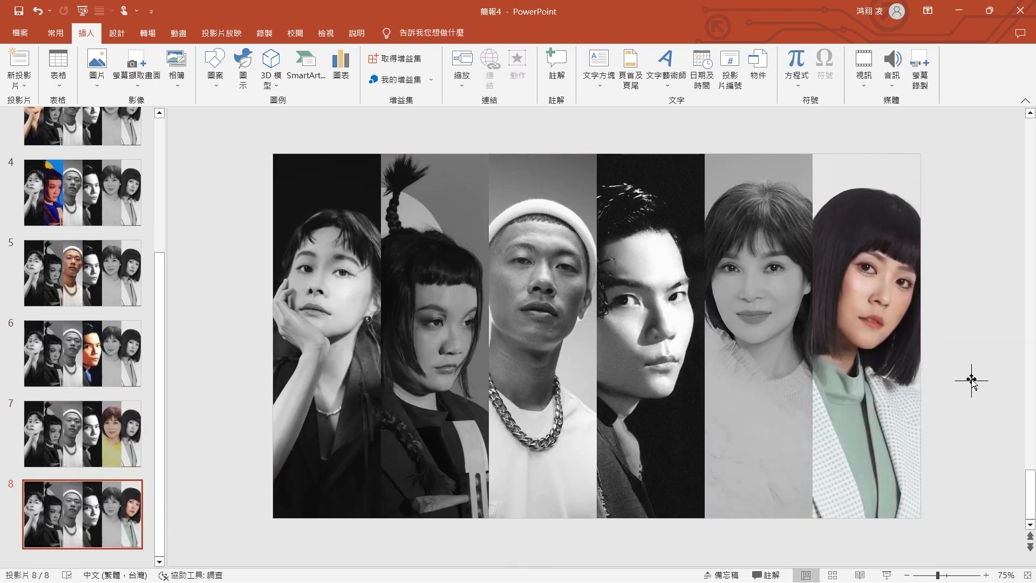
# - Run the show from slide 2 with Shift+F5, test the portrait hovers, then exit to editing
pyautogui.moveTo(158, 436); pyautogui.dragTo(159, 211)
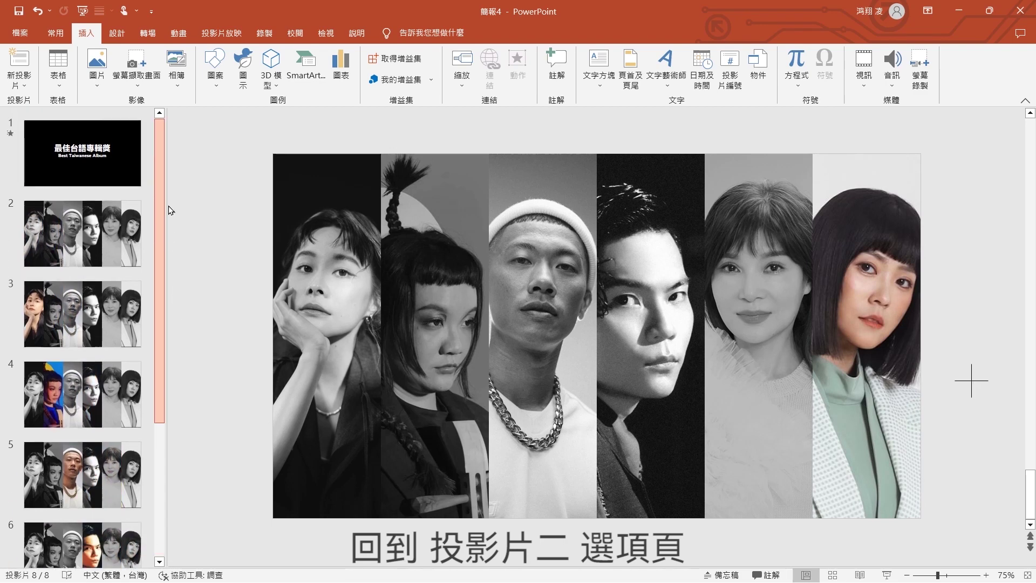
pyautogui.click(94, 251)
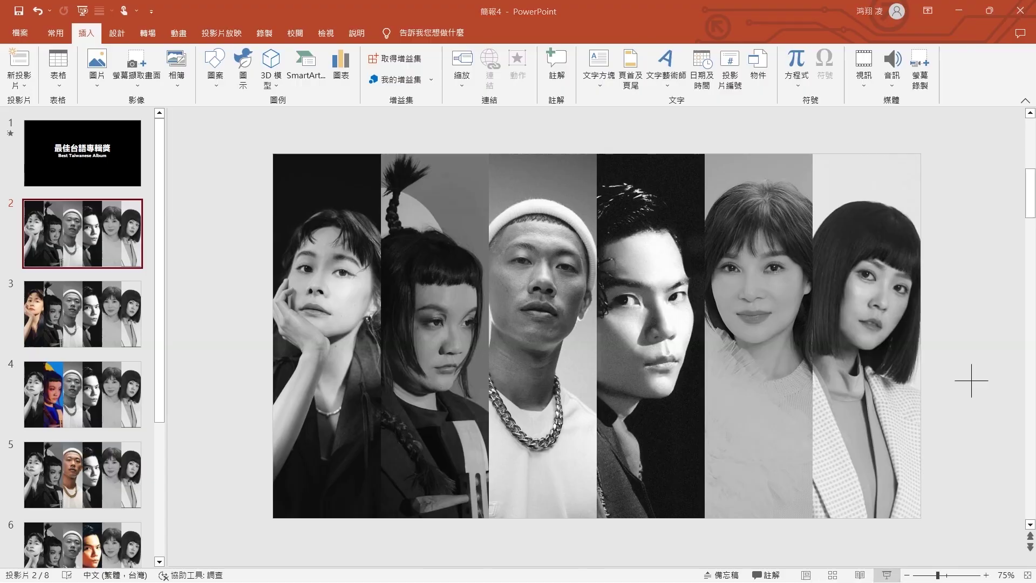
pyautogui.hotkey('shift', 'F5')
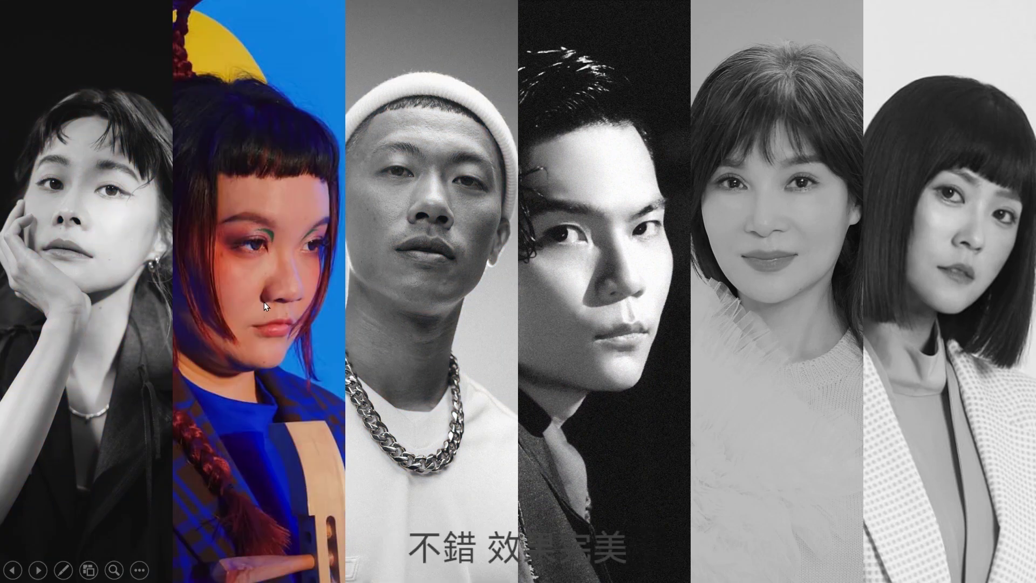
pyautogui.press('Escape')
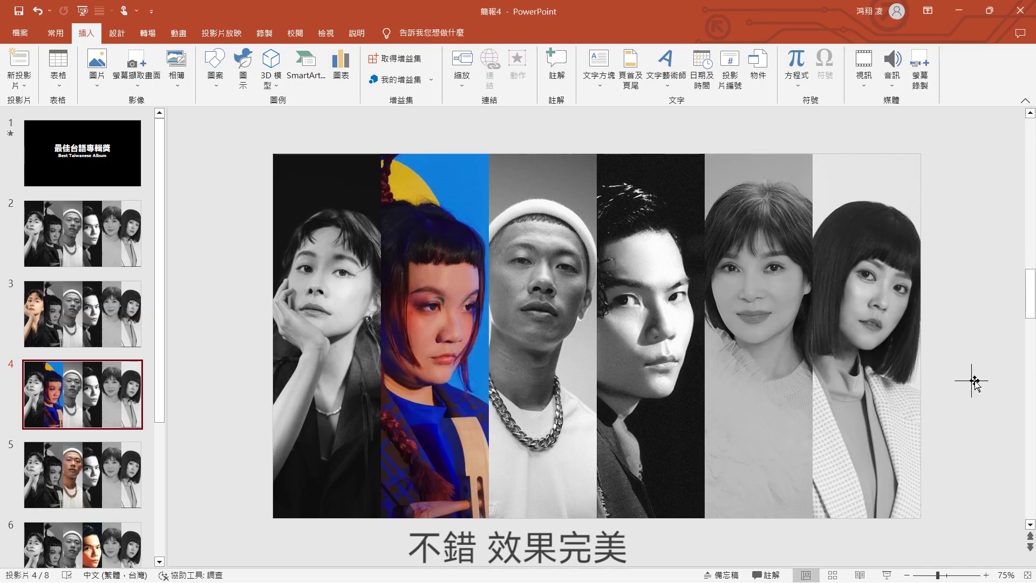
pyautogui.scroll(2, 975, 384)
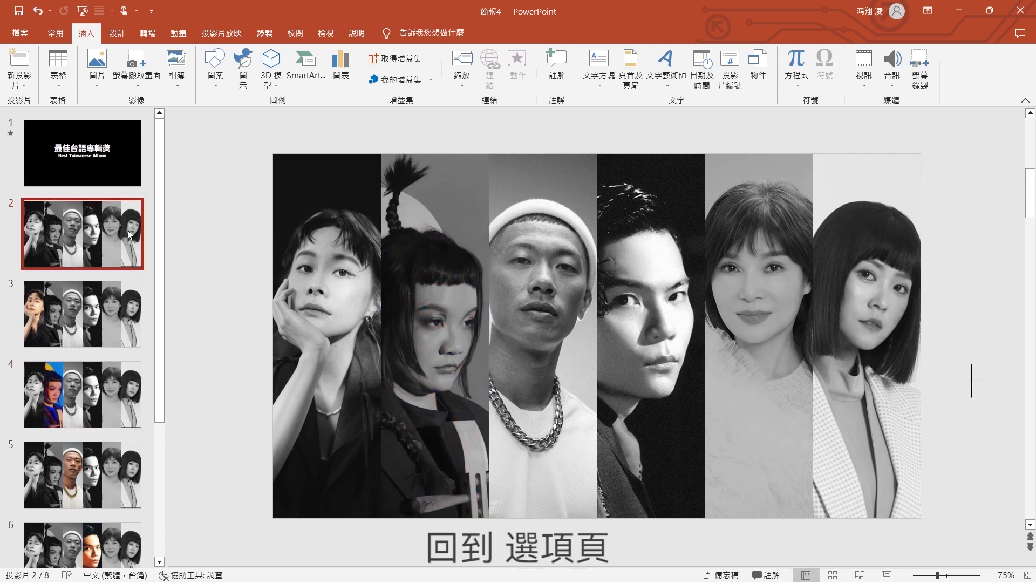
# - Copy the six grayscale portraits from slide 2 and paste them onto the title slide
pyautogui.click(871, 286)
pyautogui.keyDown('ctrl'); pyautogui.click(759, 324); pyautogui.keyUp('ctrl')
pyautogui.keyDown('ctrl'); pyautogui.click(649, 338); pyautogui.keyUp('ctrl')
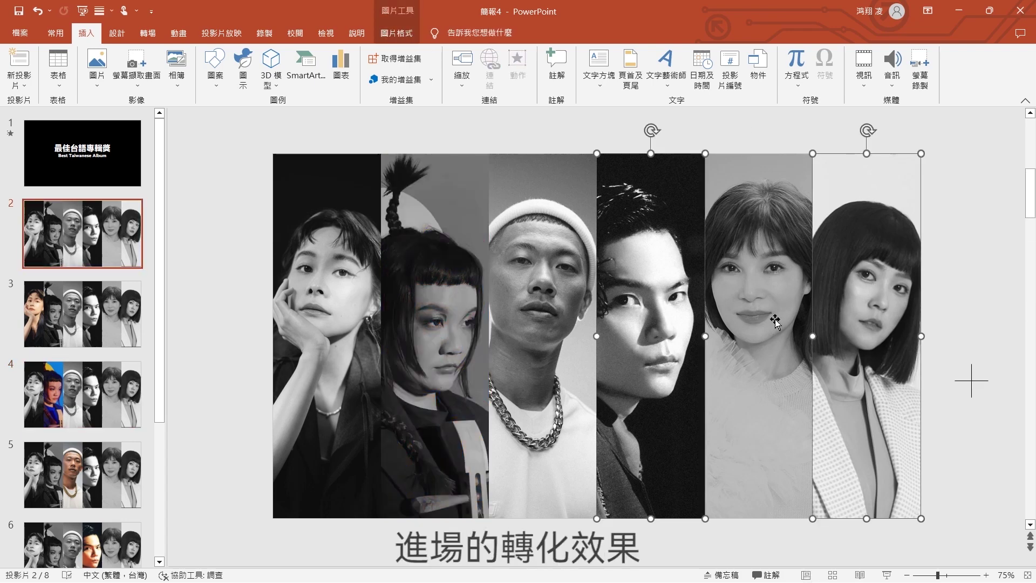
pyautogui.click(61, 128)
pyautogui.hotkey('ctrl', 'v')
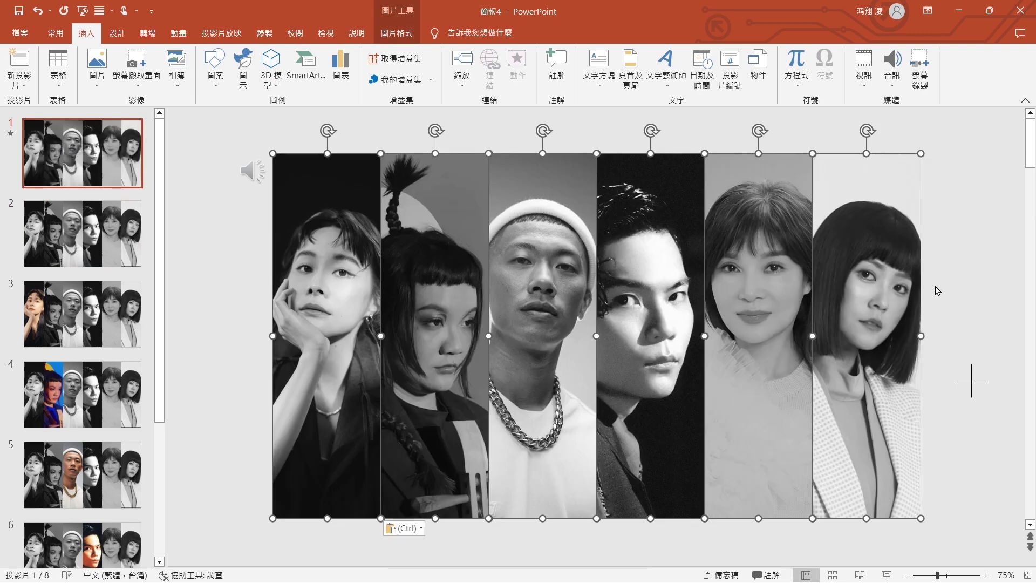
# - Move the second, fourth and sixth strips below the title slide and the other three above it
pyautogui.click(872, 292)
pyautogui.keyDown('ctrl'); pyautogui.click(648, 335); pyautogui.keyUp('ctrl')
pyautogui.keyDown('ctrl'); pyautogui.click(398, 448); pyautogui.keyUp('ctrl')
pyautogui.moveTo(398, 447); pyautogui.dragTo(397, 561)
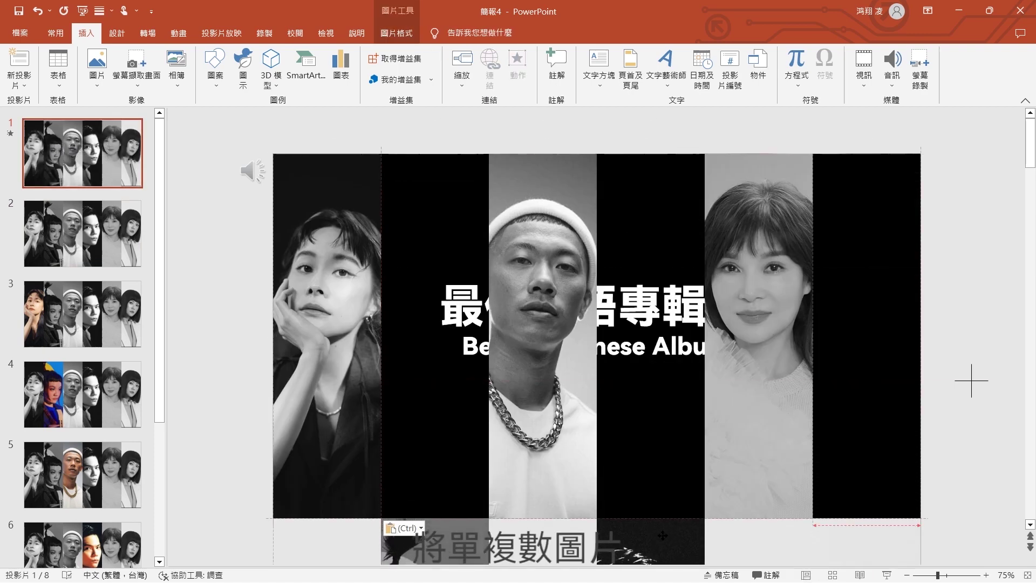
pyautogui.click(449, 392)
pyautogui.click(711, 324)
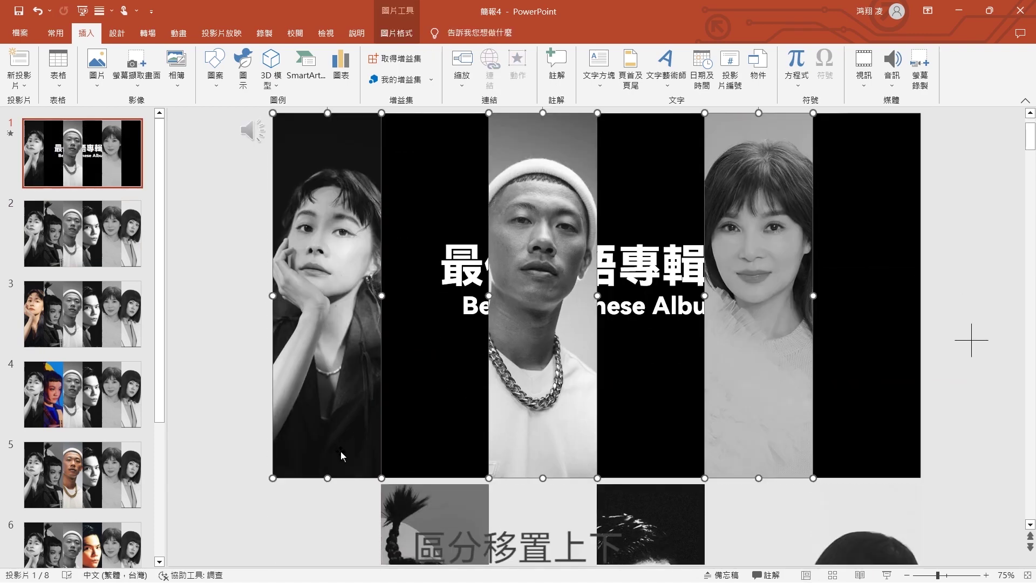
pyautogui.moveTo(341, 457); pyautogui.dragTo(354, 106)
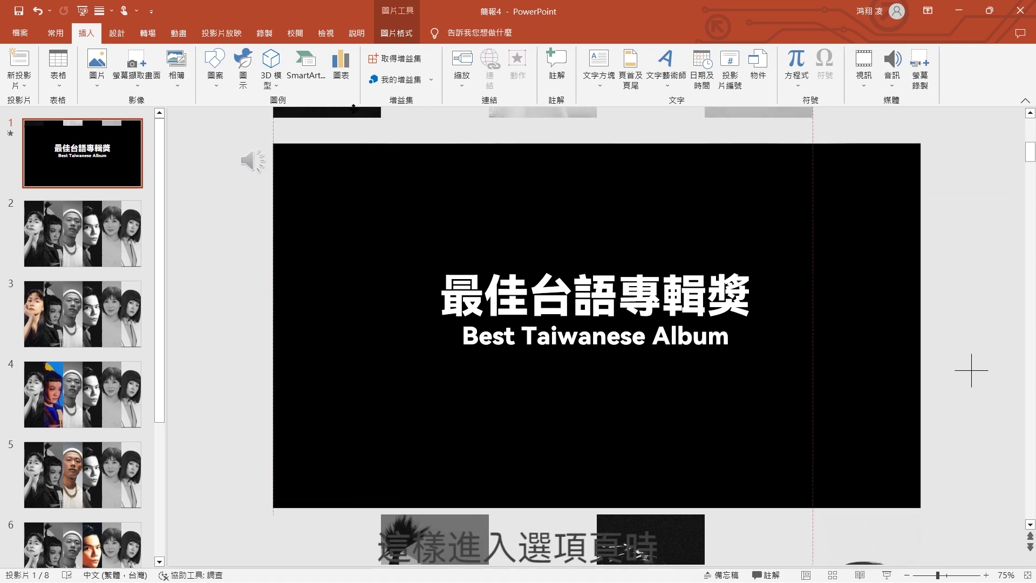
pyautogui.press('Escape')
pyautogui.keyDown('ctrl'); pyautogui.scroll(-5, 660, 327); pyautogui.keyUp('ctrl')
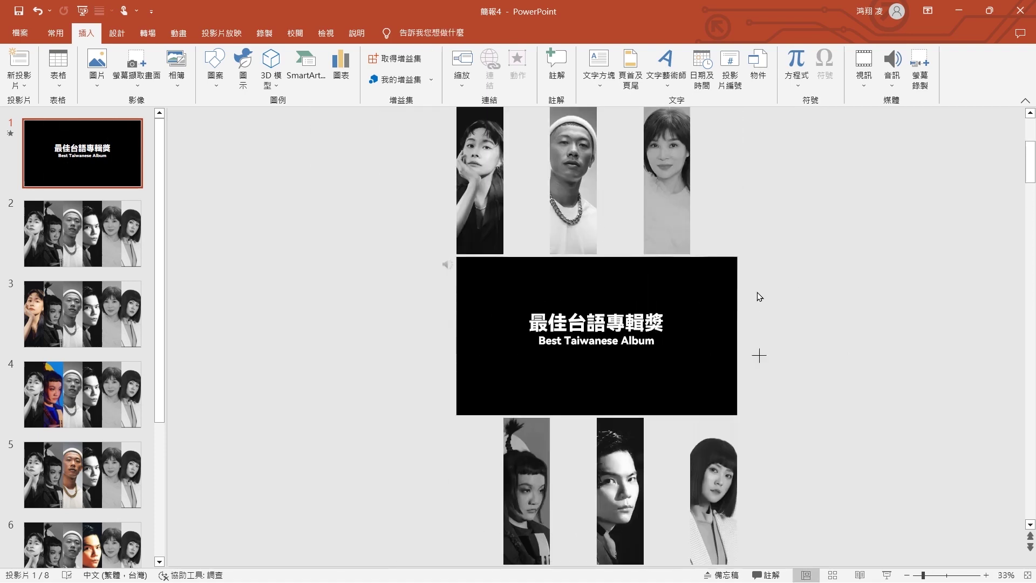
pyautogui.keyDown('ctrl'); pyautogui.scroll(4, 792, 273); pyautogui.keyUp('ctrl')
pyautogui.keyDown('ctrl'); pyautogui.scroll(1, 792, 273); pyautogui.keyUp('ctrl')
pyautogui.keyDown('ctrl'); pyautogui.scroll(1, 792, 273); pyautogui.keyUp('ctrl')
pyautogui.keyDown('ctrl'); pyautogui.scroll(-1, 791, 271); pyautogui.keyUp('ctrl')
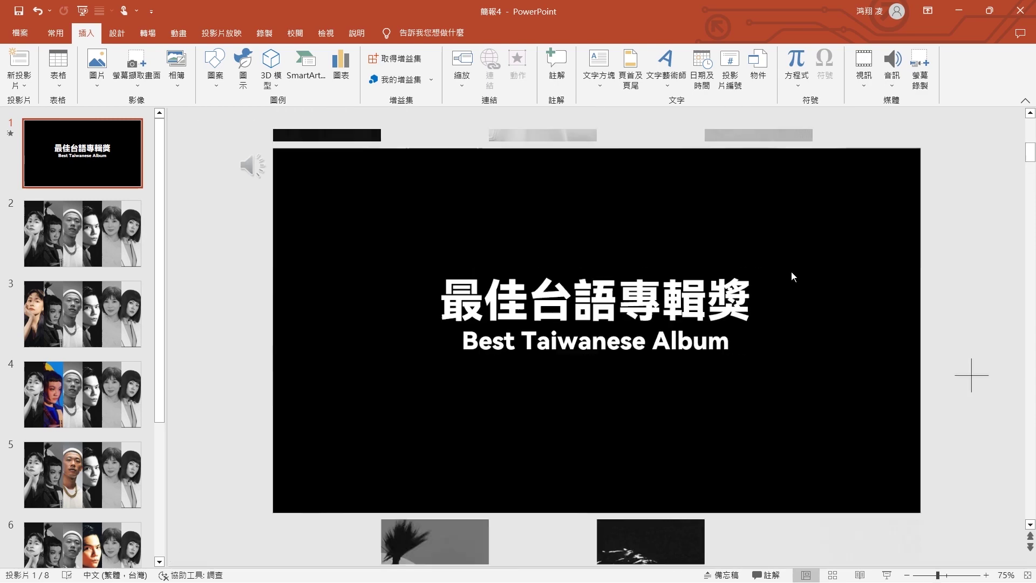
pyautogui.click(81, 233)
# - Apply the Morph transition to slide 2
pyautogui.click(148, 33)
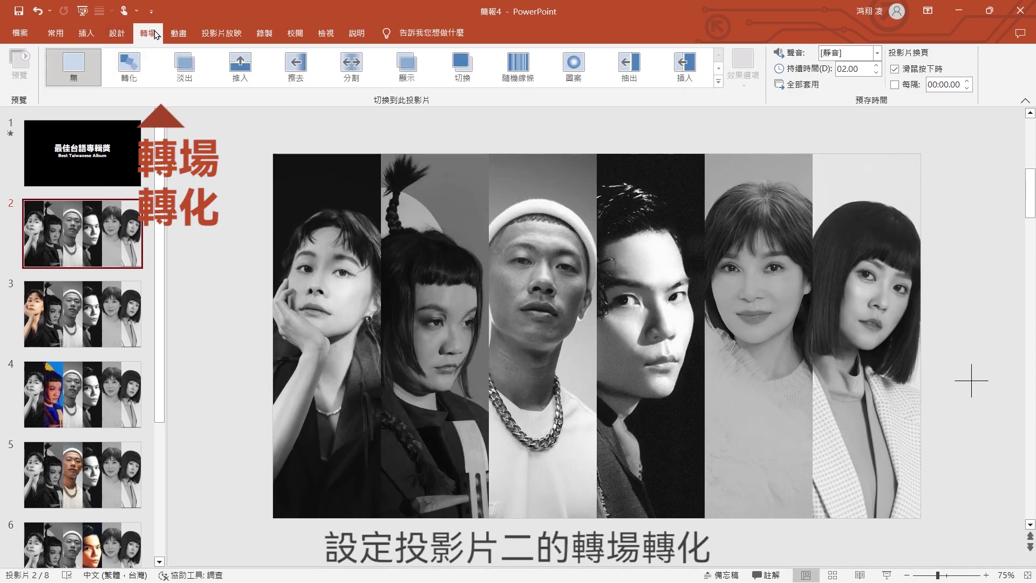
pyautogui.click(139, 70)
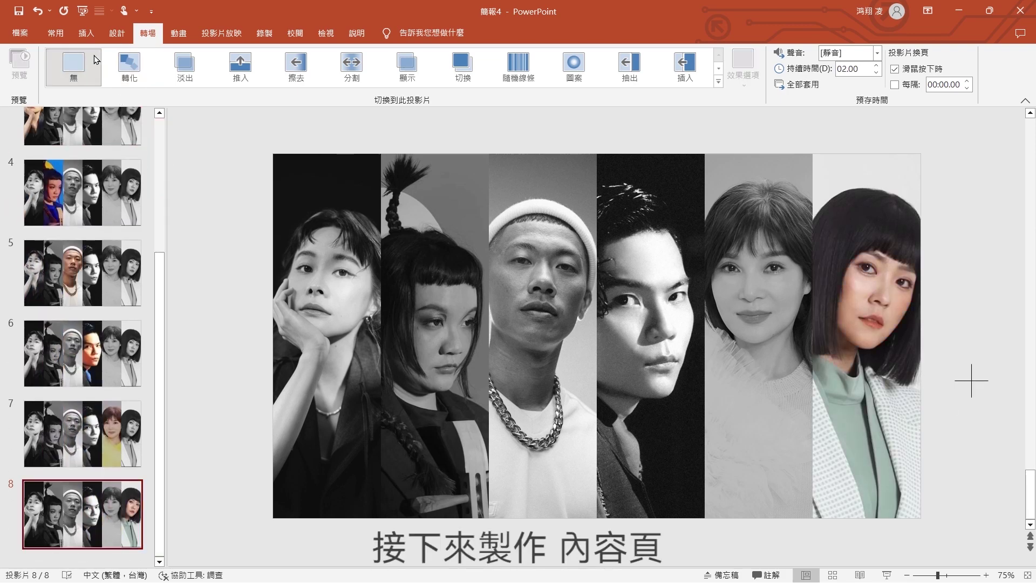
pyautogui.click(115, 85)
# - Add a blank slide 9 after slide 8 with a dark grey background
pyautogui.click(139, 271)
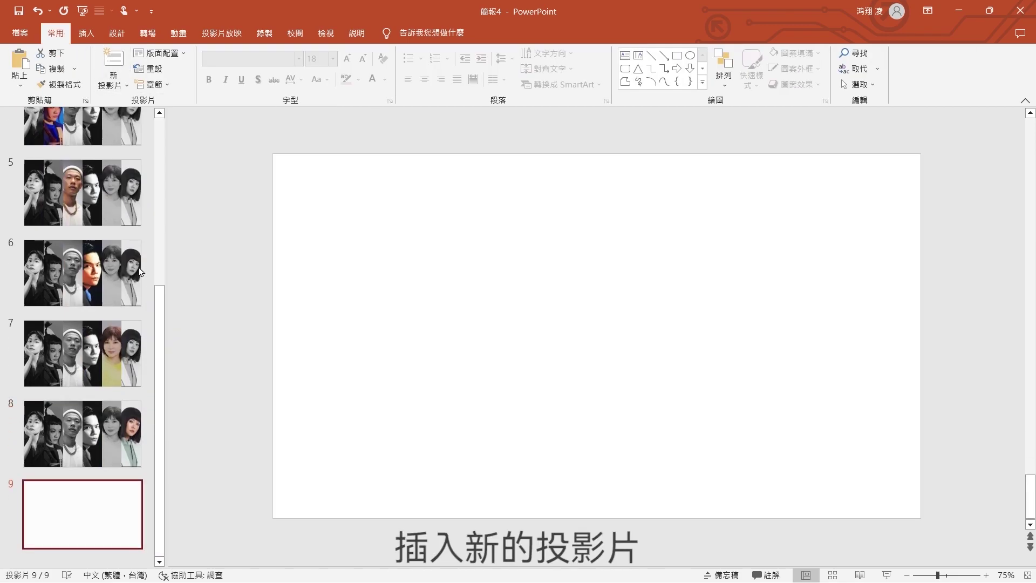
pyautogui.rightClick(229, 426)
pyautogui.click(259, 395)
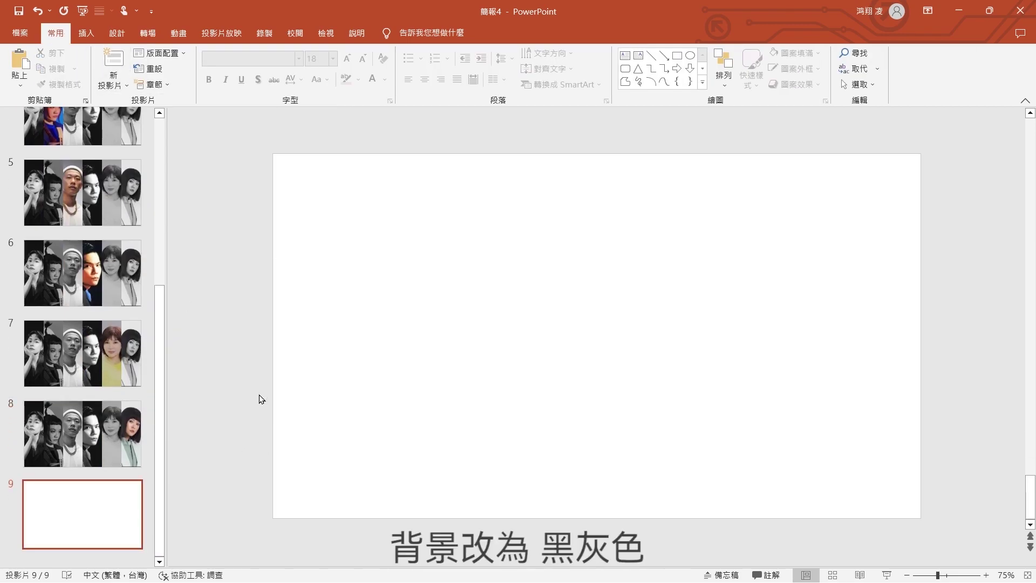
pyautogui.click(999, 286)
pyautogui.click(943, 364)
pyautogui.click(1020, 122)
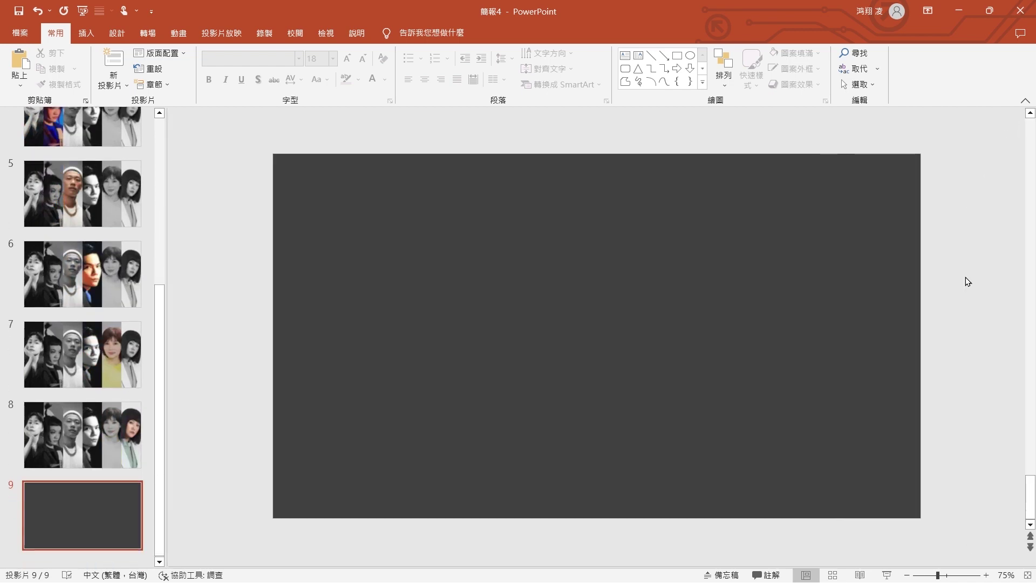
# - Paste the Mercury Retrograde cover, set a 1-second Morph transition, and paste the album details
pyautogui.hotkey('ctrl', 'v')
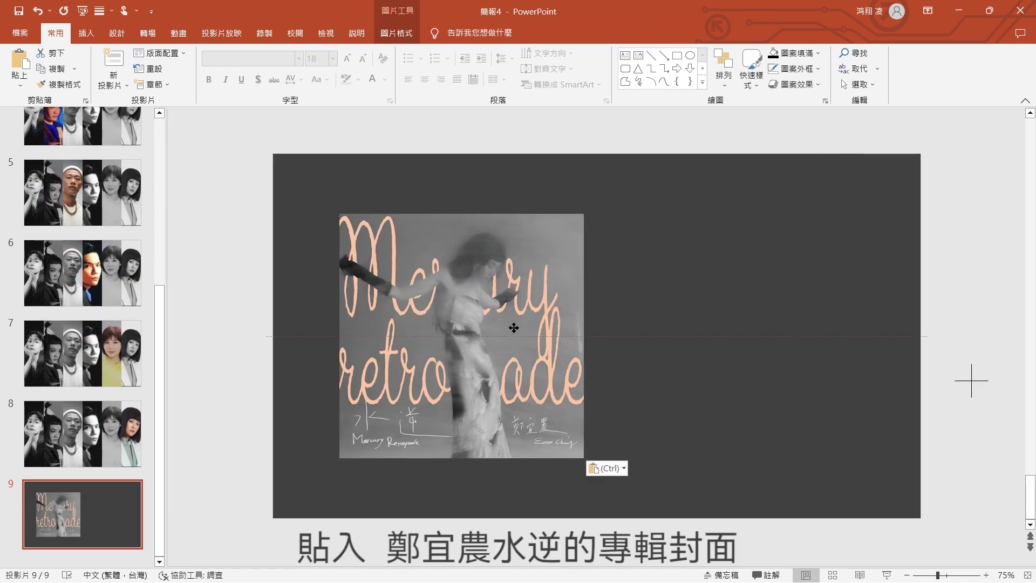
pyautogui.moveTo(513, 327); pyautogui.dragTo(514, 328)
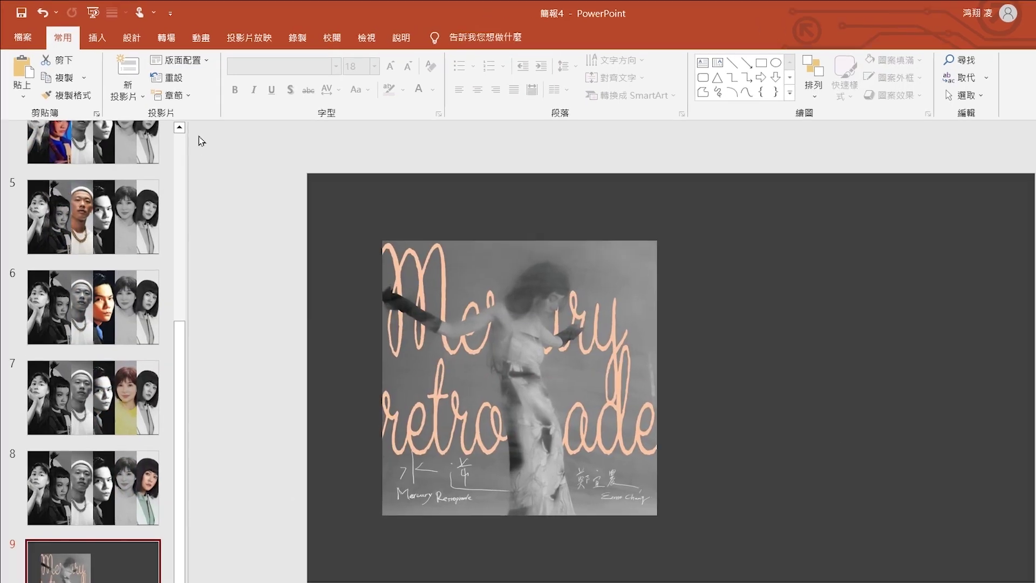
pyautogui.click(149, 34)
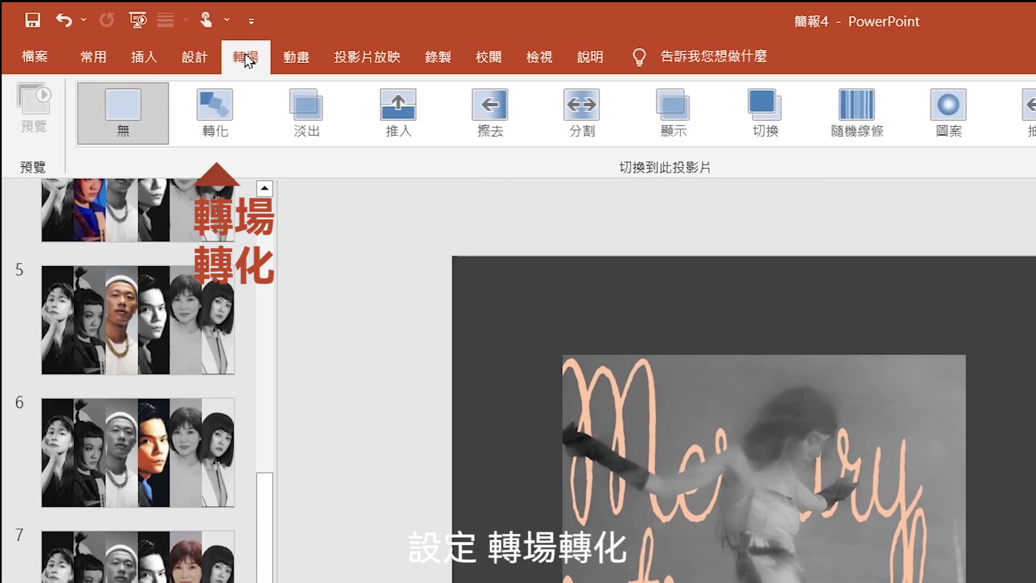
pyautogui.click(229, 105)
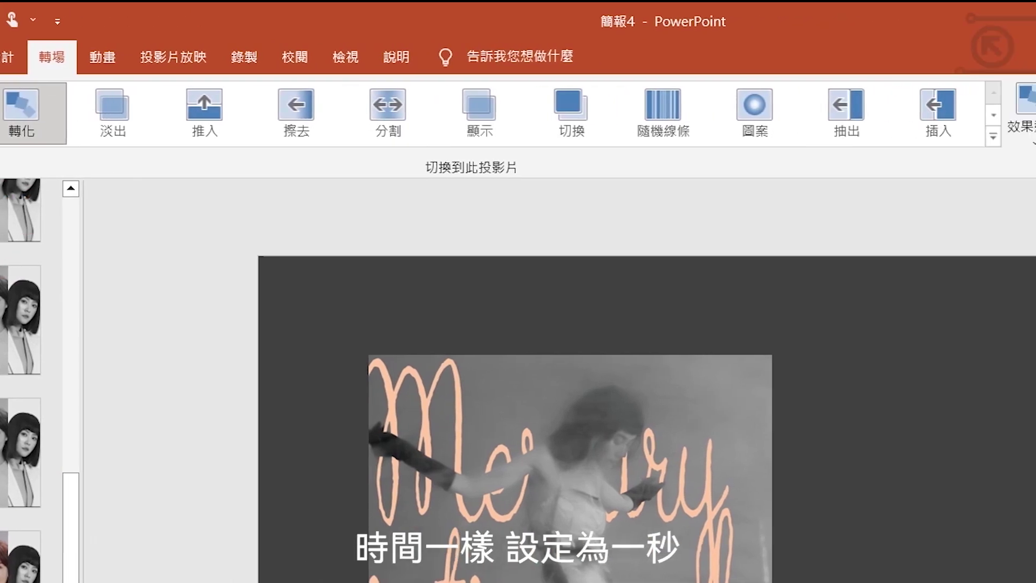
pyautogui.click(781, 120)
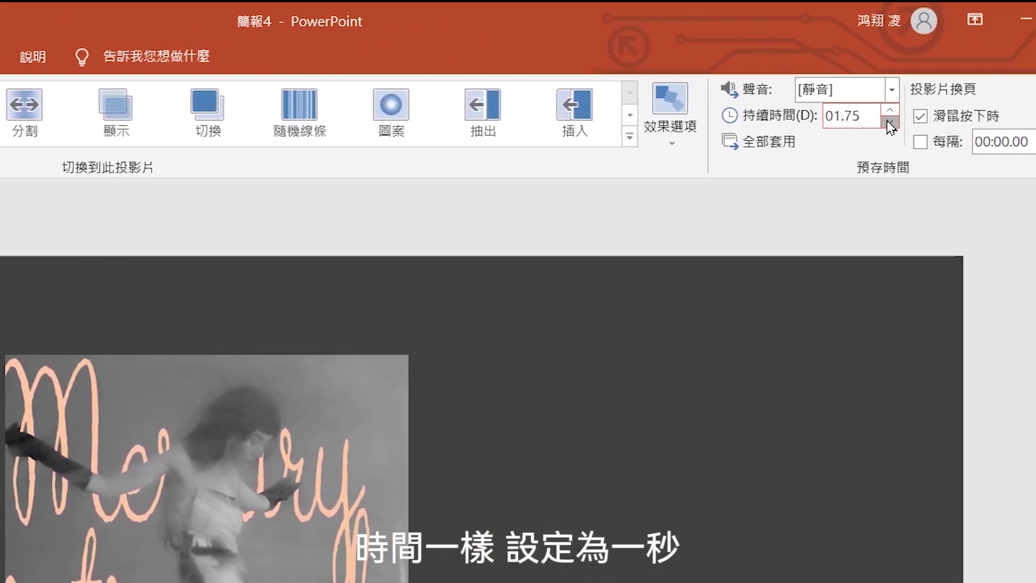
pyautogui.click(781, 121)
pyautogui.click(780, 121)
pyautogui.click(781, 121)
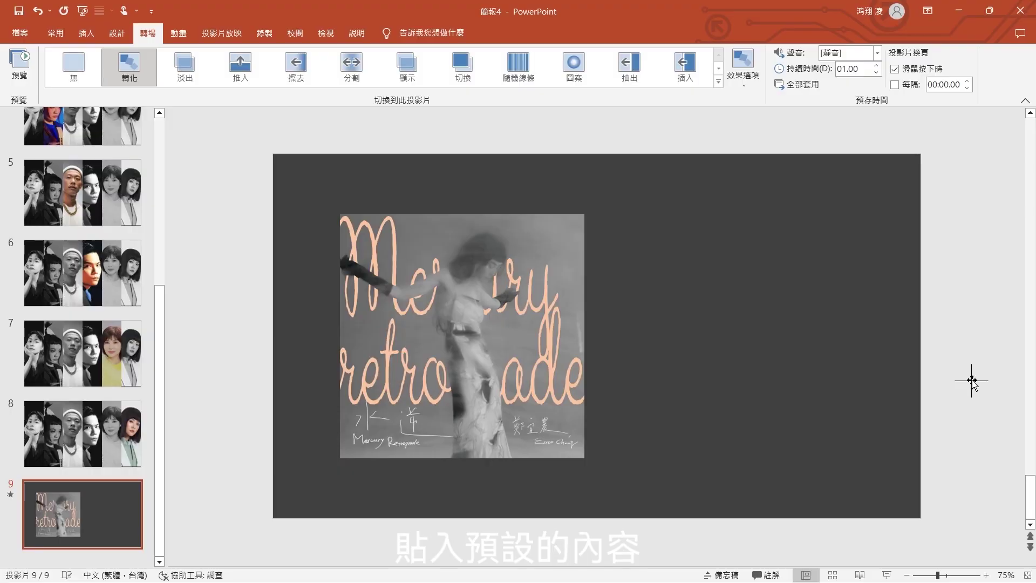
pyautogui.hotkey('ctrl', 'v')
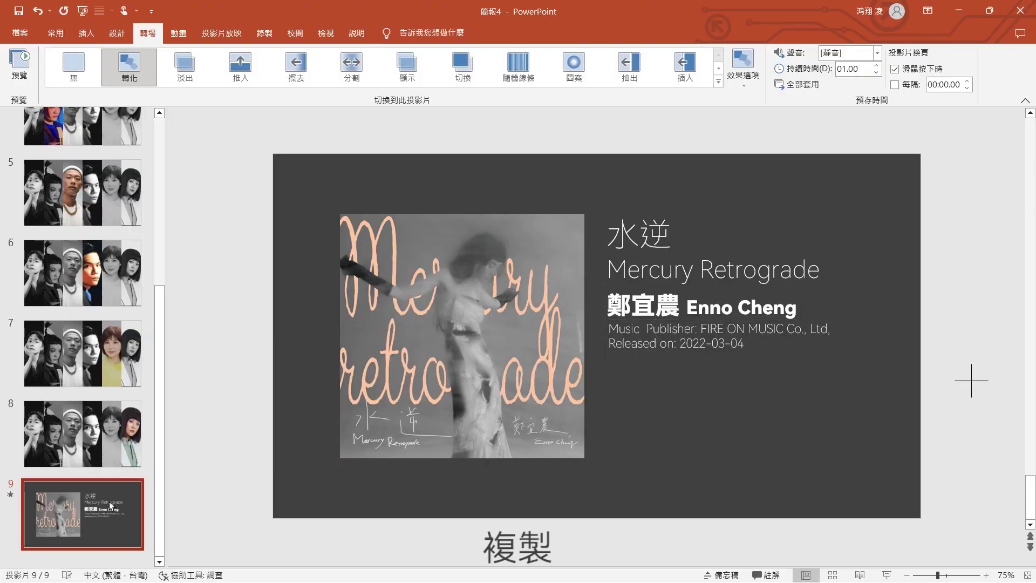
# - Paste a copy of the album slide as slide 10 and give it a dark grey background
pyautogui.hotkey('ctrl', 'm')
pyautogui.hotkey('ctrl', 'v')
pyautogui.rightClick(963, 301)
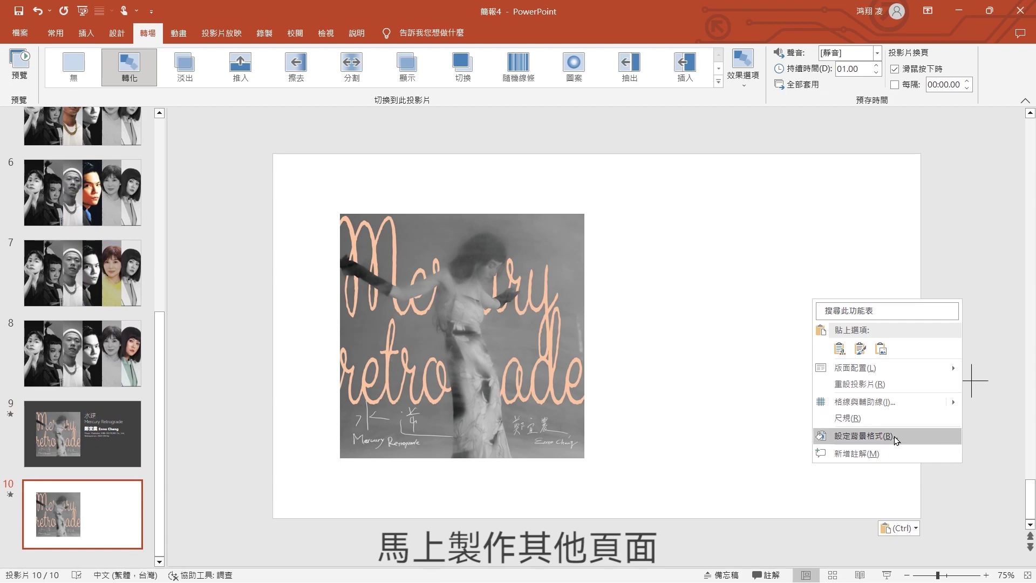
pyautogui.click(863, 436)
pyautogui.click(1007, 286)
pyautogui.click(945, 360)
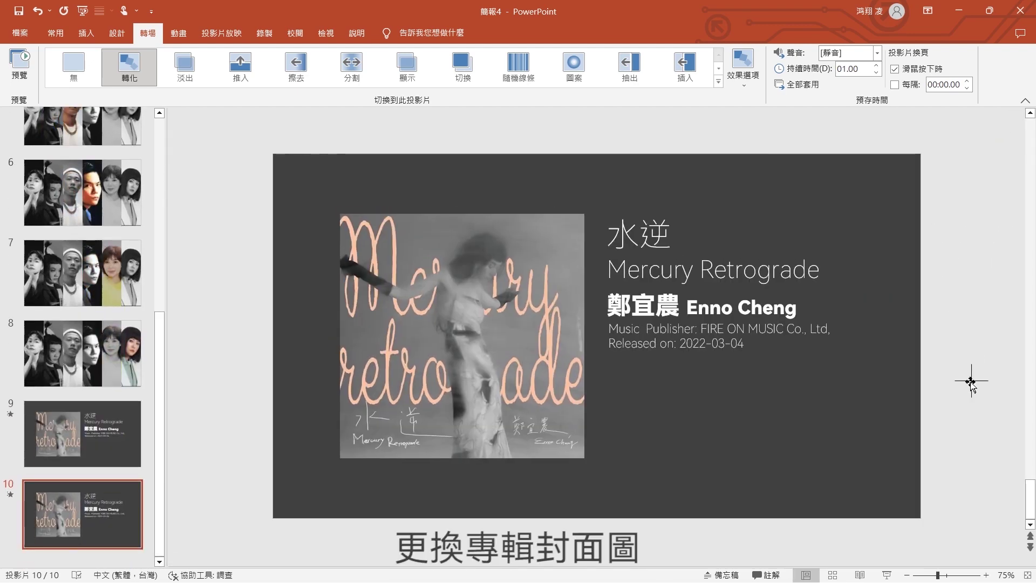
# - Replace slide 10's cover and text with the Holy Gazai album art and details
pyautogui.hotkey('ctrl', 'v')
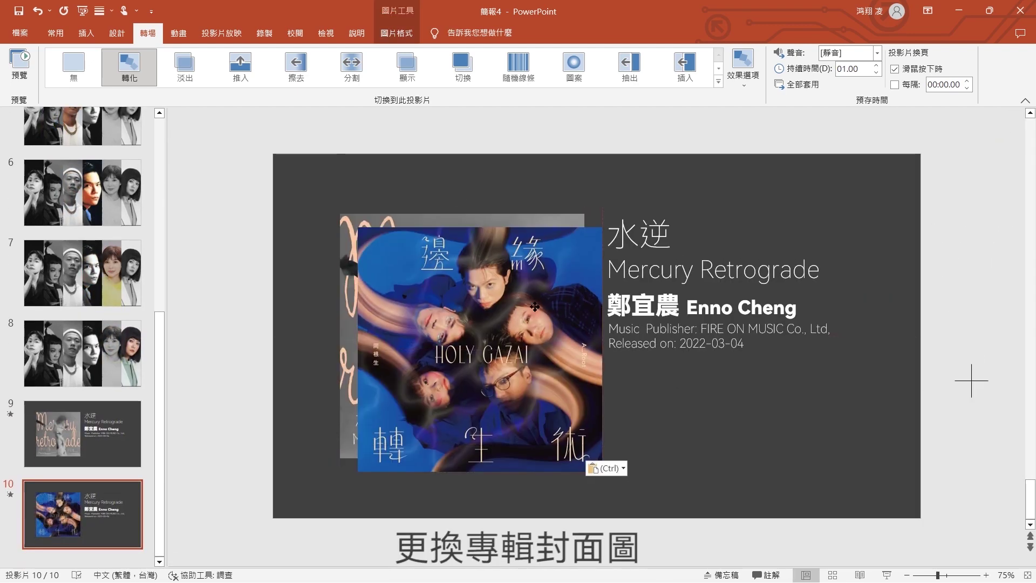
pyautogui.click(972, 382)
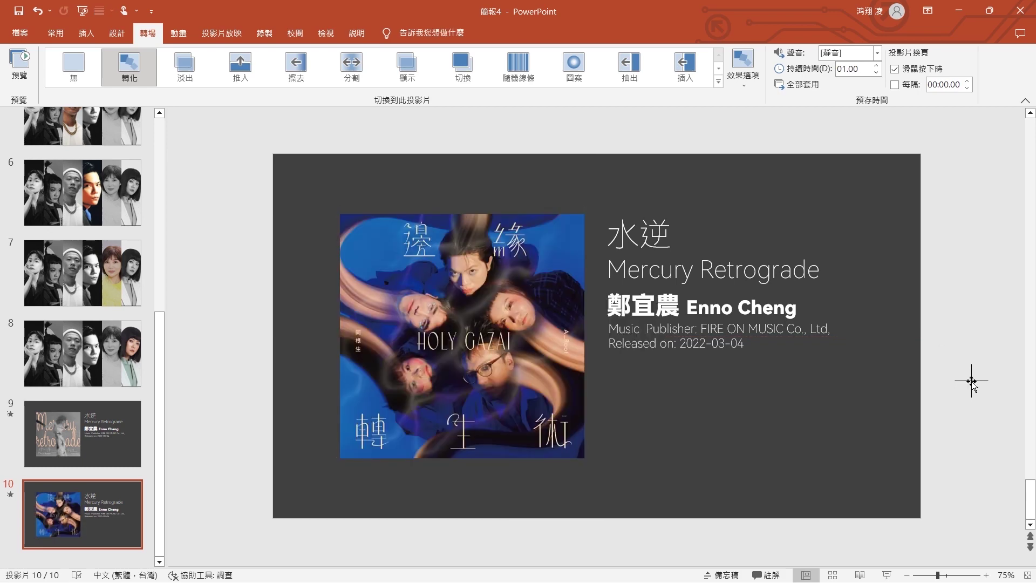
pyautogui.click(738, 311)
pyautogui.press('Delete')
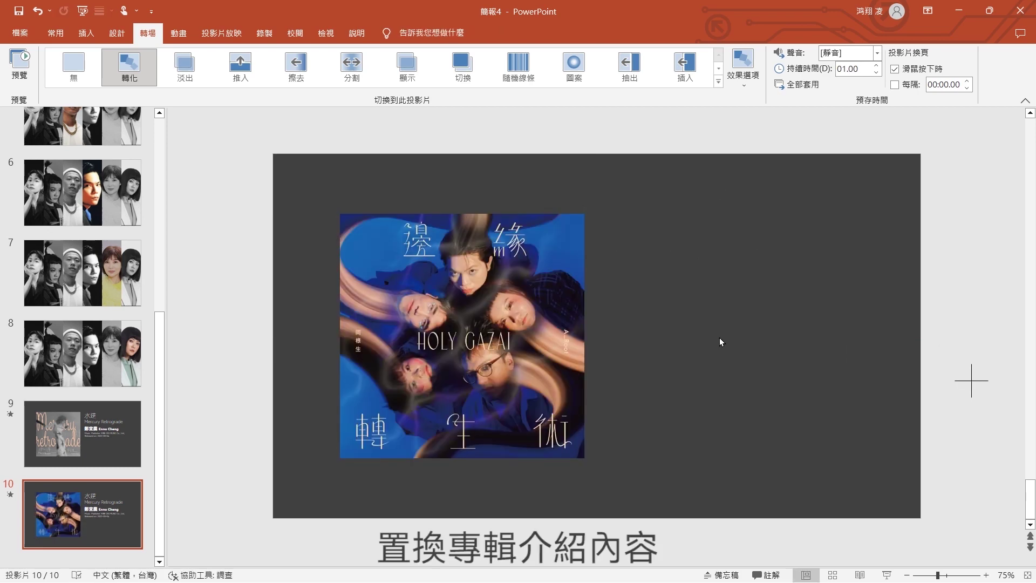
pyautogui.hotkey('ctrl', 'v')
pyautogui.click(970, 384)
# - Copy slide 10 into slides 11 and 12 with the 格 Sensibility and 萬壽菊 album details
pyautogui.rightClick(81, 528)
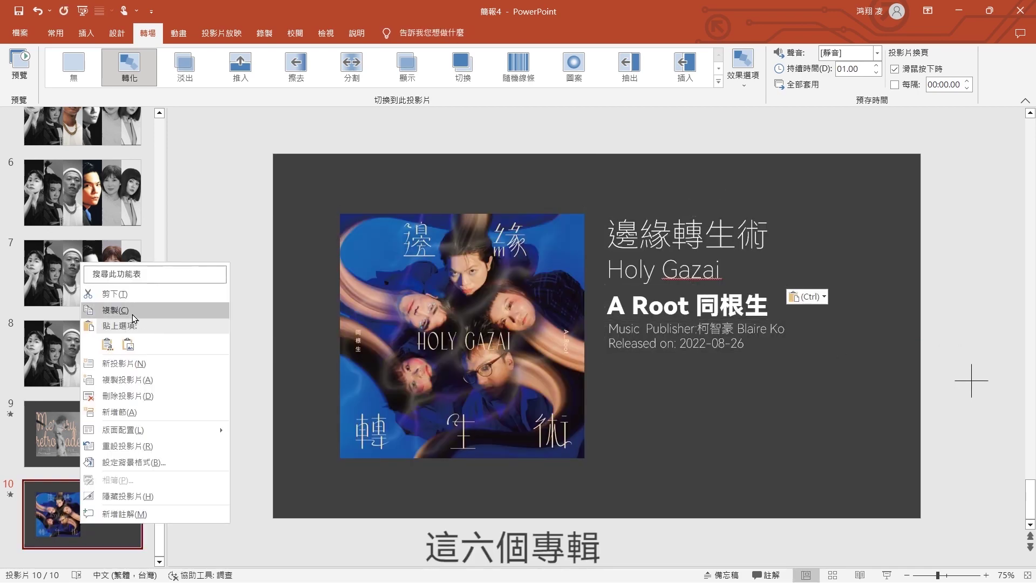
pyautogui.click(135, 312)
pyautogui.rightClick(789, 334)
pyautogui.click(831, 476)
pyautogui.click(1000, 286)
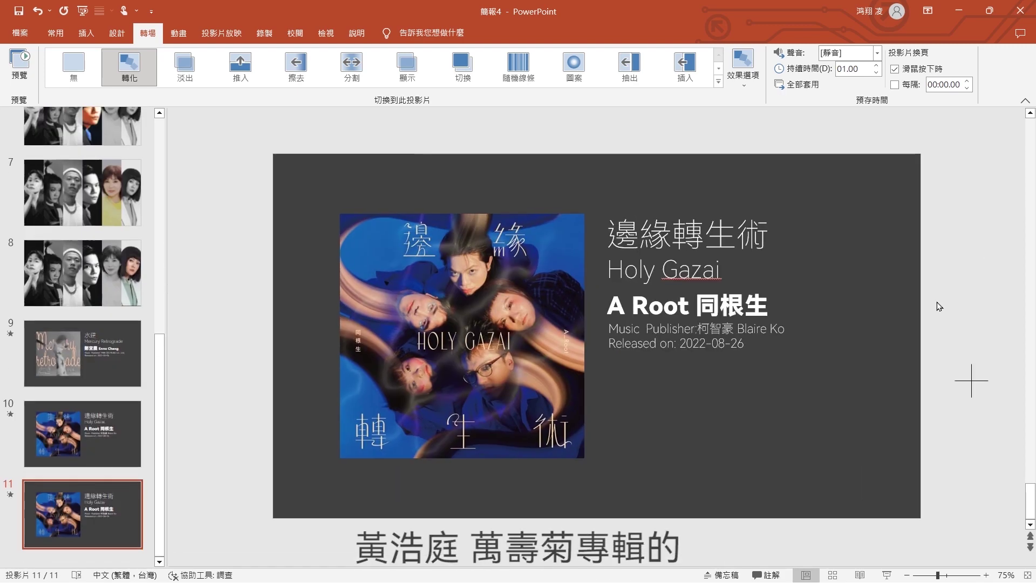
pyautogui.hotkey('ctrl', 'a')
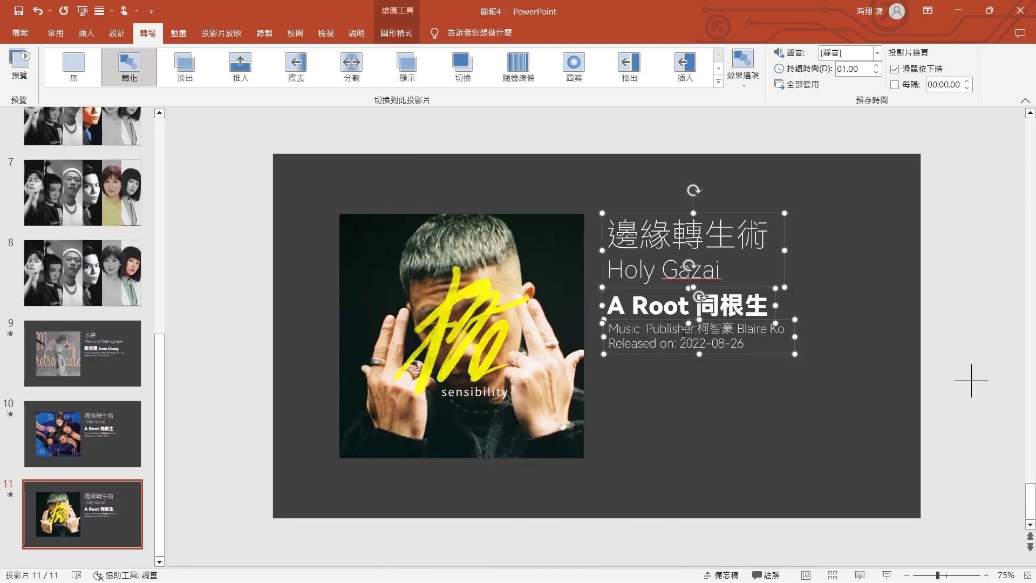
pyautogui.press('Delete')
pyautogui.hotkey('ctrl', 'v')
pyautogui.click(972, 381)
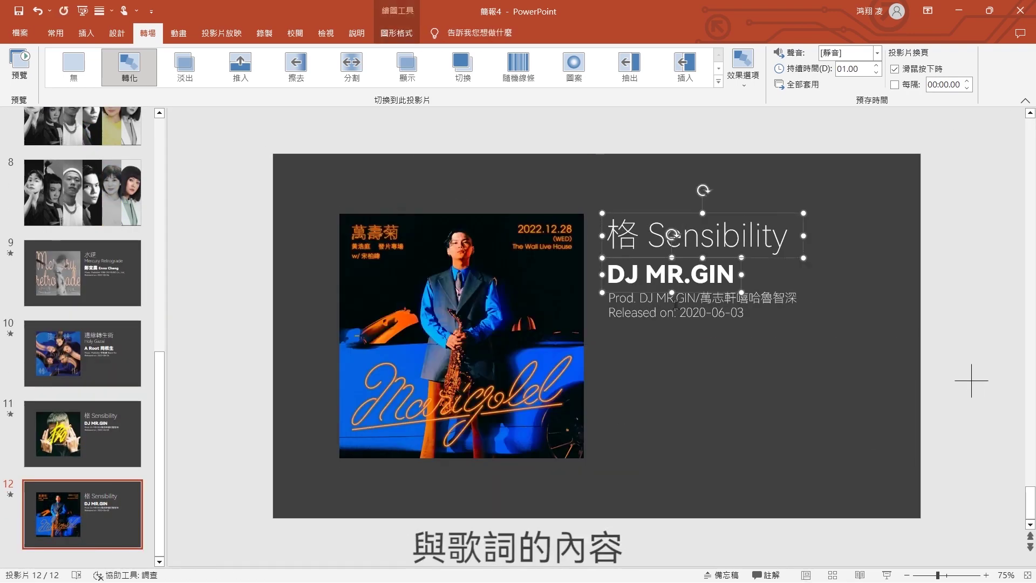
pyautogui.press('Delete')
pyautogui.hotkey('ctrl', 'v')
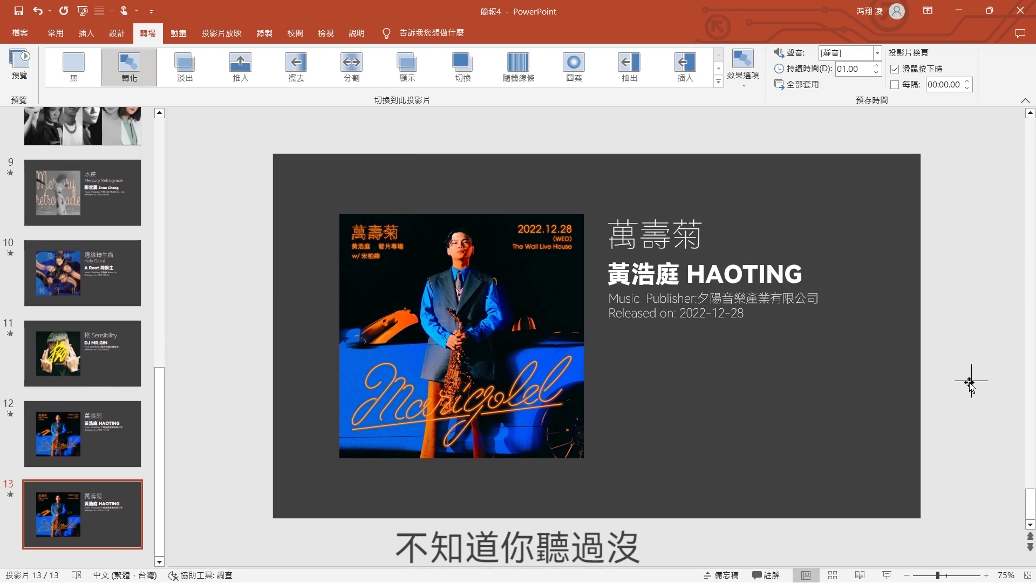
# - Make slide 13 the 憐朱安 album, then duplicate it as slide 14 with the 禁 cover
pyautogui.hotkey('ctrl', 'v')
pyautogui.click(712, 281)
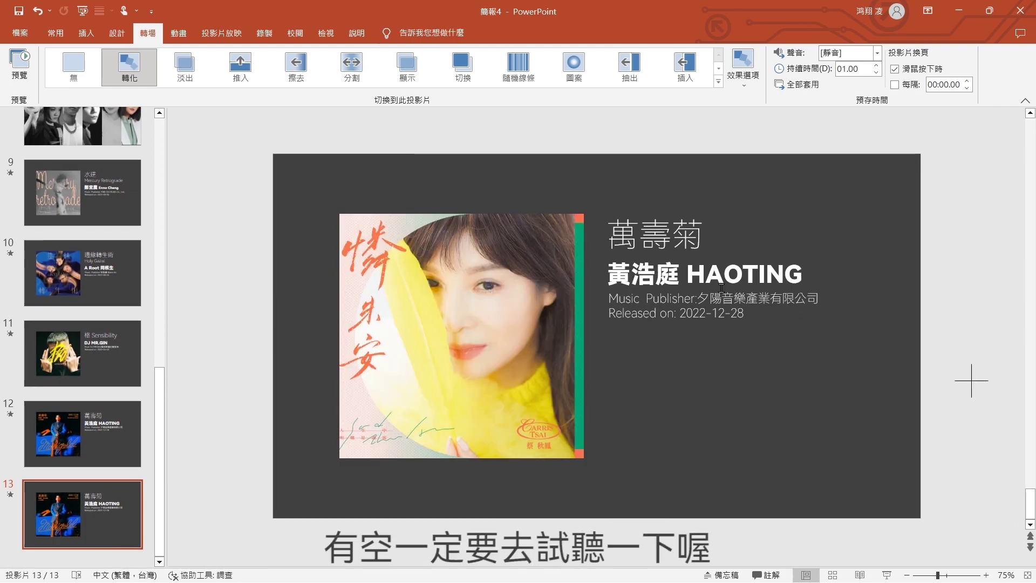
pyautogui.press('Delete')
pyautogui.hotkey('ctrl', 'v')
pyautogui.hotkey('ctrl', 'd')
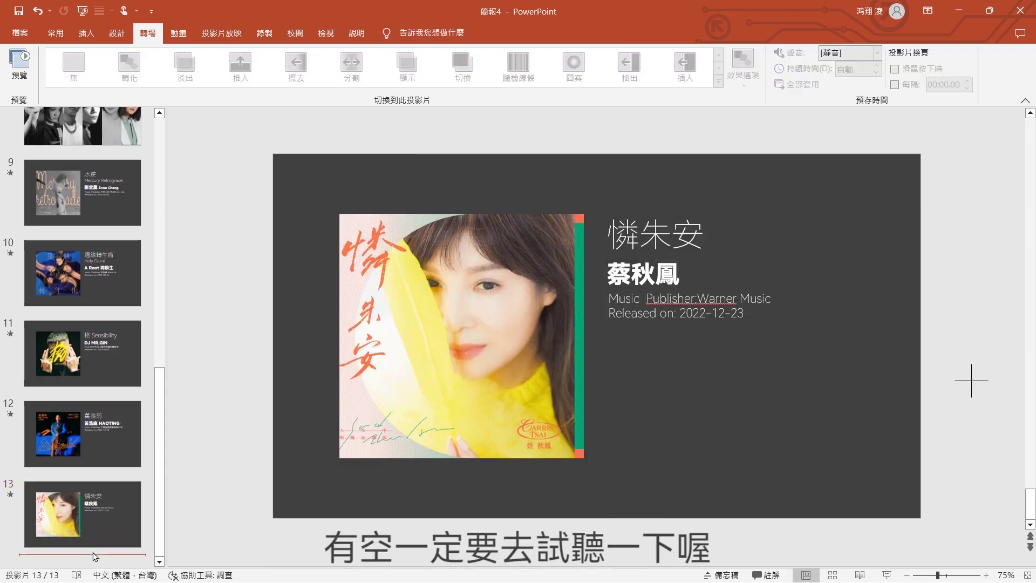
pyautogui.hotkey('ctrl', 'v')
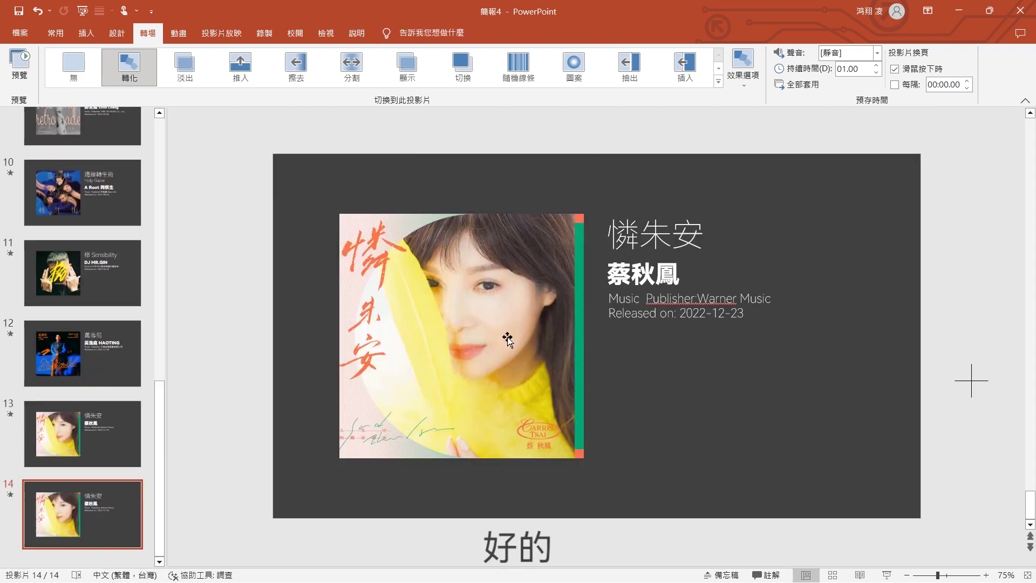
# - Give slide 9's music a play animation that starts with the previous animation
pyautogui.click(605, 351)
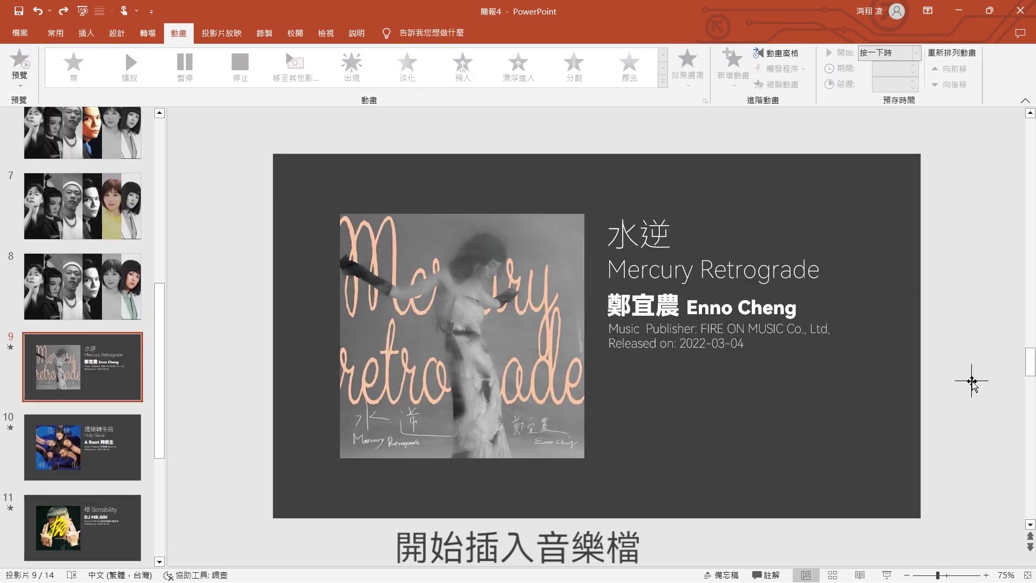
pyautogui.click(130, 65)
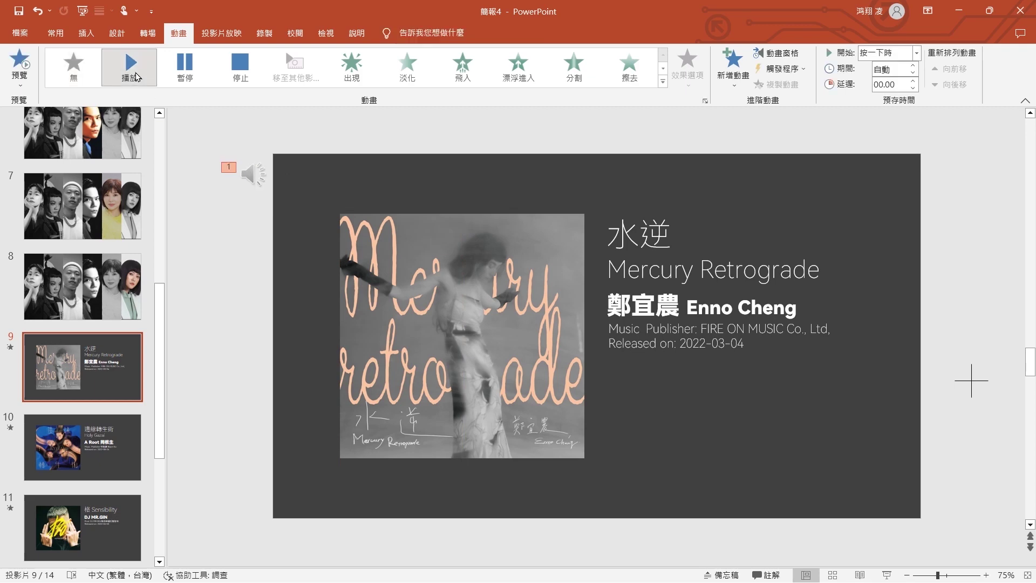
pyautogui.click(797, 56)
pyautogui.click(1019, 169)
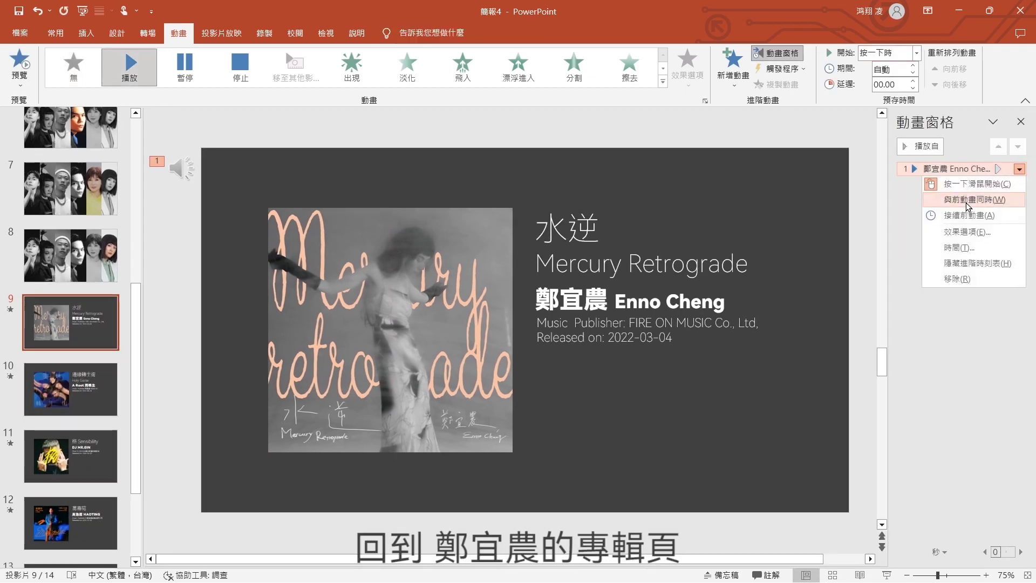
pyautogui.click(970, 205)
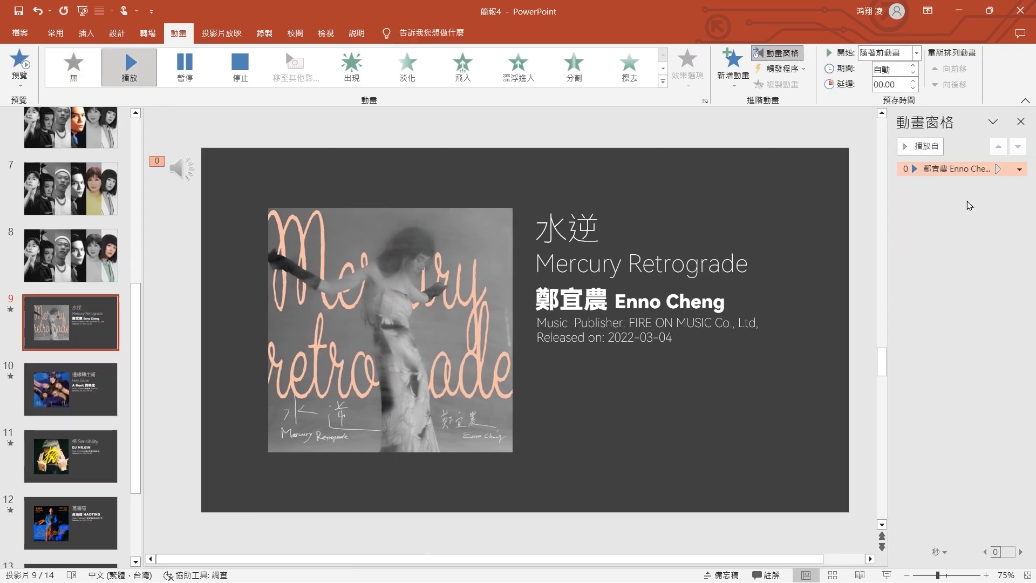
pyautogui.click(1025, 124)
# - Copy the music onto slides 10 and 11, each auto-playing with the previous animation
pyautogui.click(971, 380)
pyautogui.press('pagedown')
pyautogui.hotkey('ctrl', 'v')
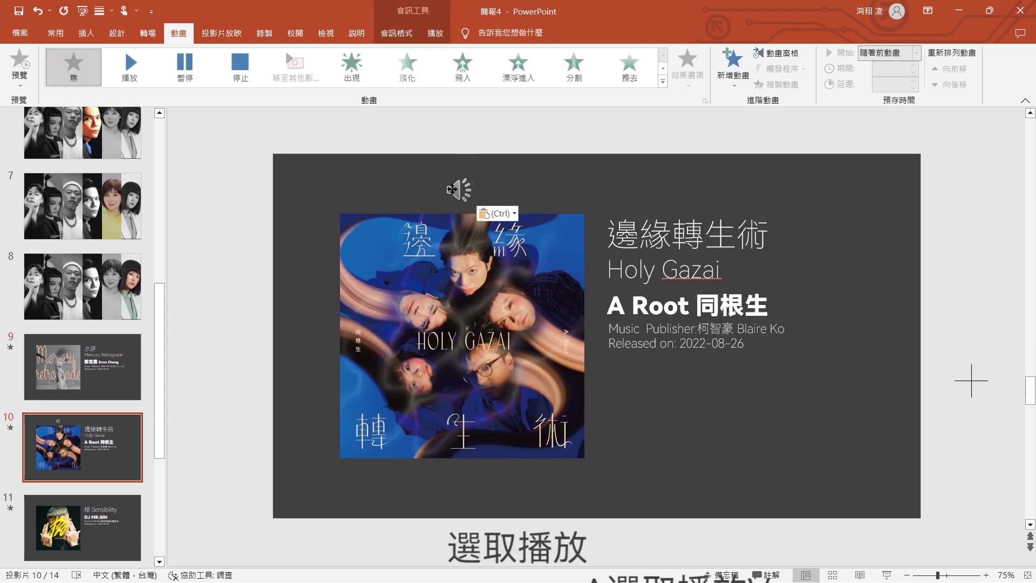
pyautogui.click(132, 69)
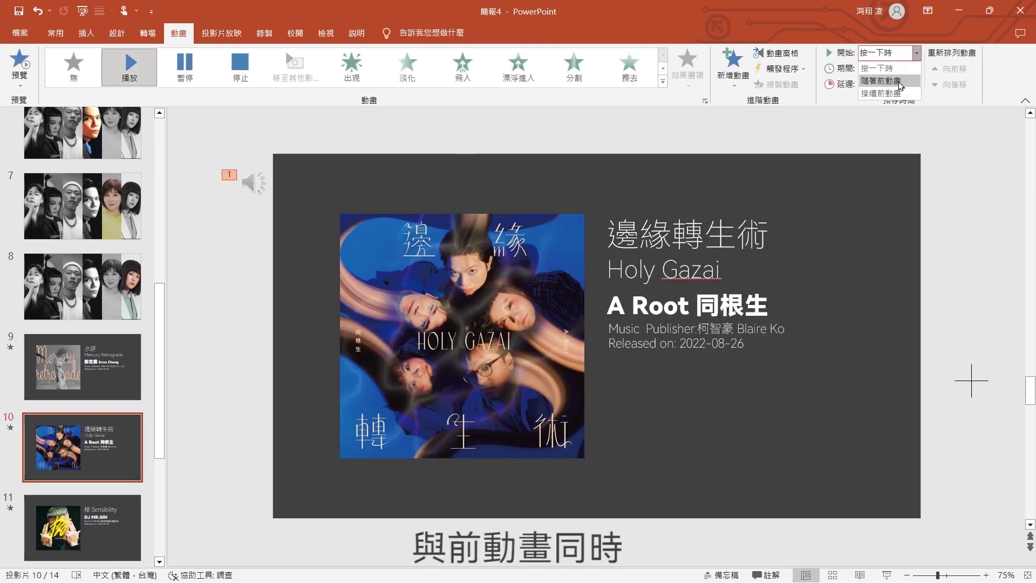
pyautogui.click(899, 81)
pyautogui.click(971, 380)
pyautogui.click(135, 519)
pyautogui.hotkey('ctrl', 'v')
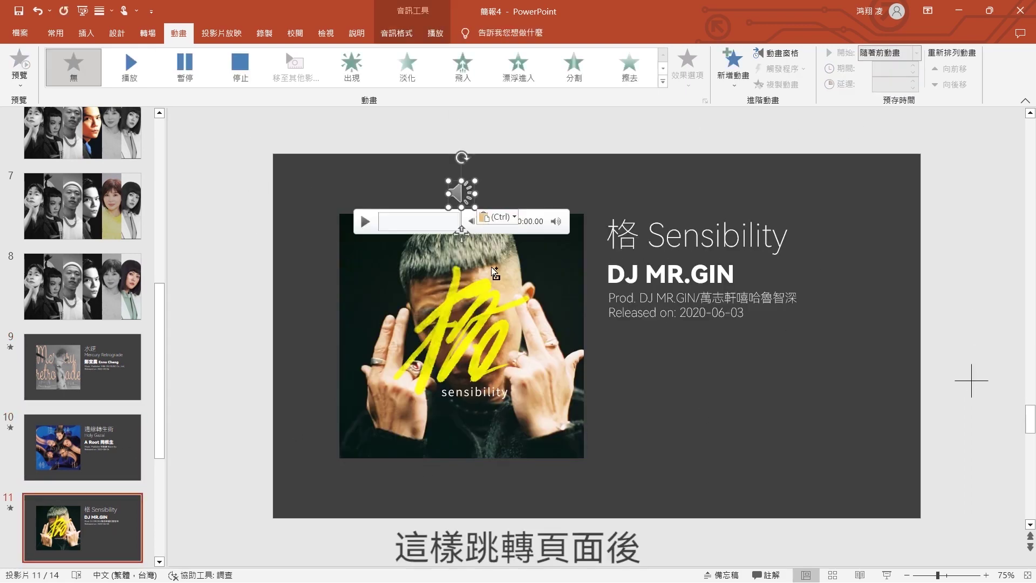
pyautogui.moveTo(462, 196); pyautogui.dragTo(254, 191)
pyautogui.click(130, 70)
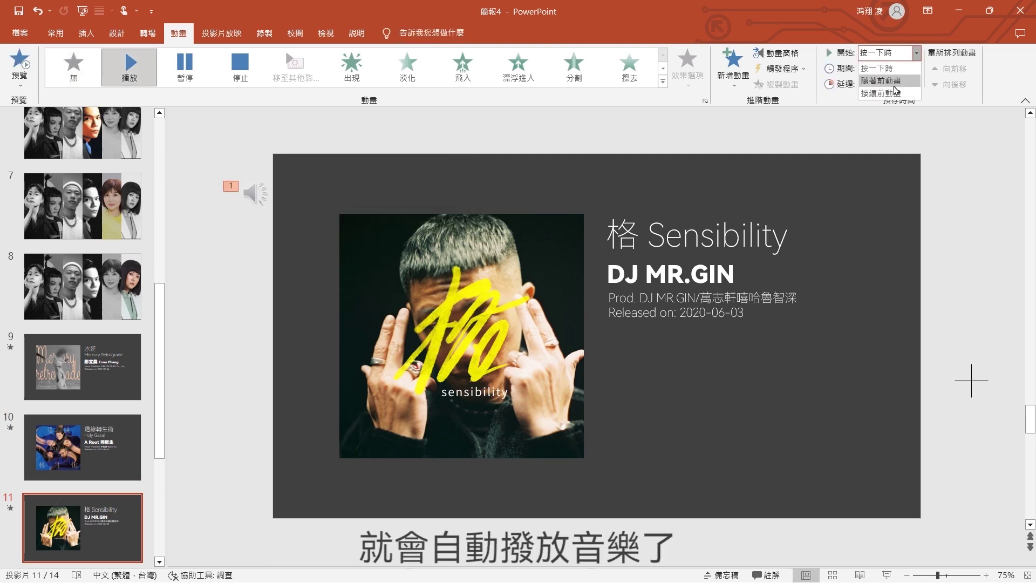
pyautogui.click(895, 82)
pyautogui.click(961, 265)
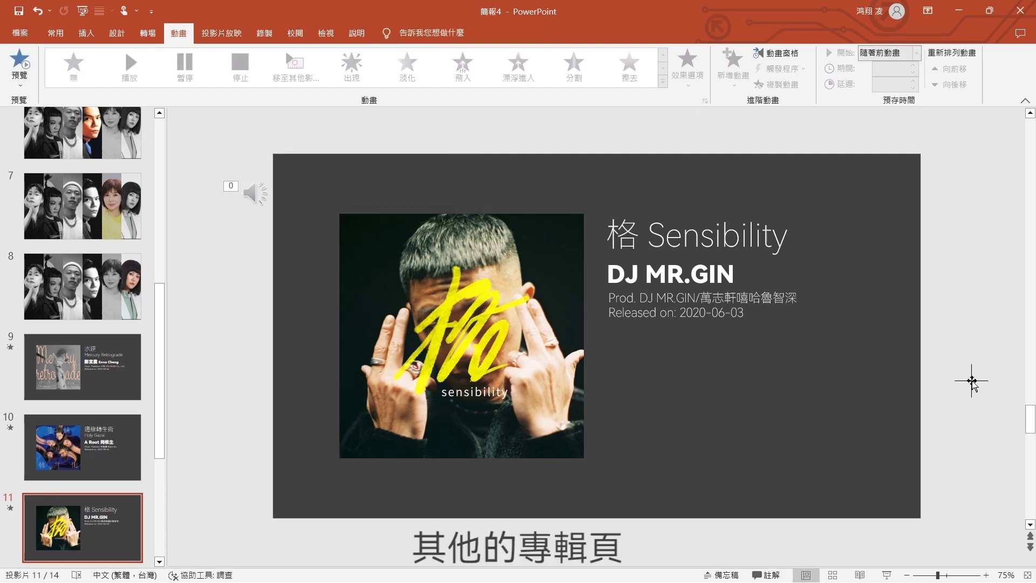
# - Paste the music onto slides 12–14 at the upper left, set to auto-play
pyautogui.scroll(-1, 81, 324)
pyautogui.scroll(-3, 81, 324)
pyautogui.click(81, 414)
pyautogui.hotkey('ctrl', 'v')
pyautogui.moveTo(463, 191); pyautogui.dragTo(250, 189)
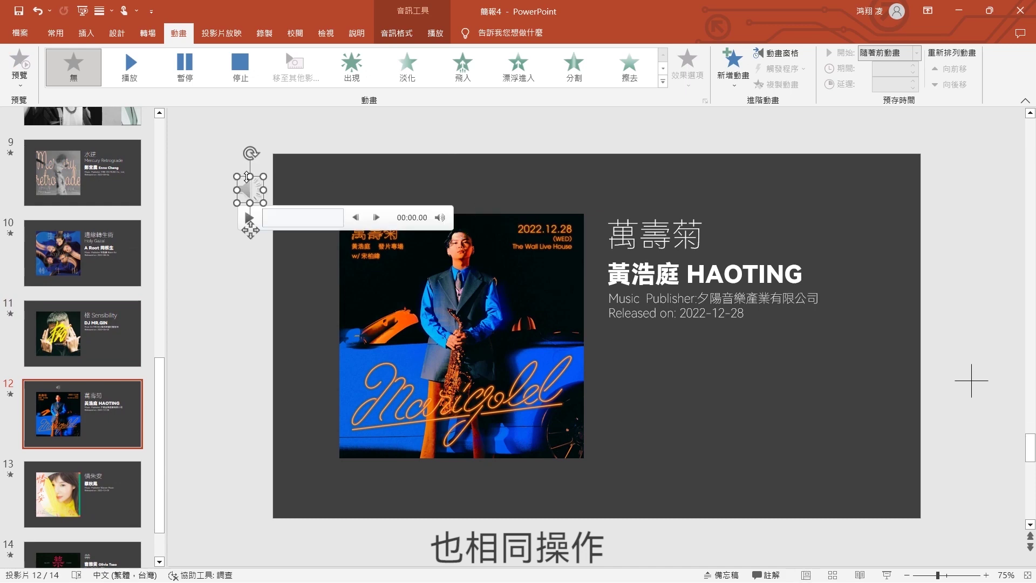
pyautogui.click(977, 289)
pyautogui.scroll(-1, 698, 415)
pyautogui.hotkey('ctrl', 'v')
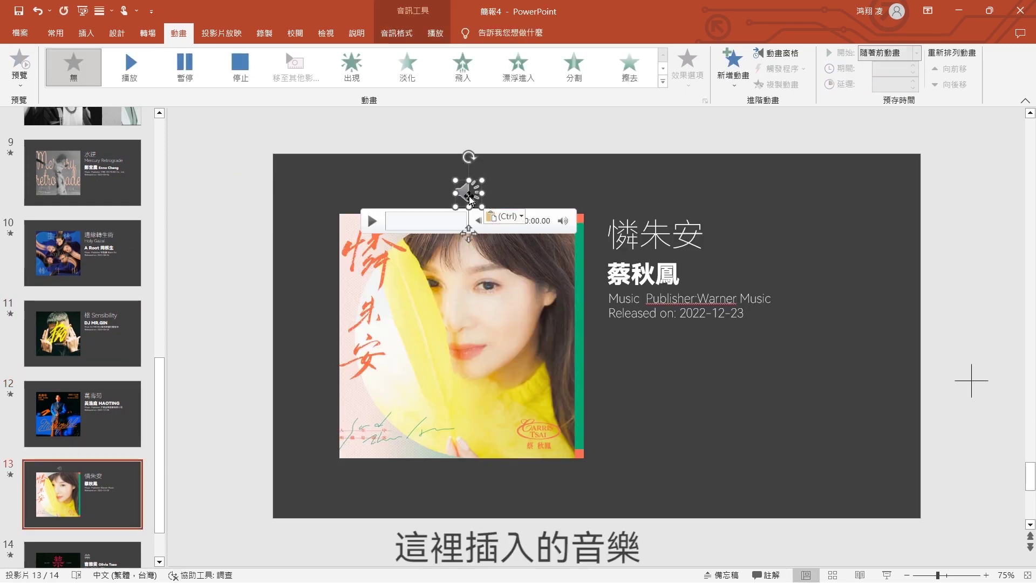
pyautogui.moveTo(462, 193); pyautogui.dragTo(260, 192)
pyautogui.click(971, 382)
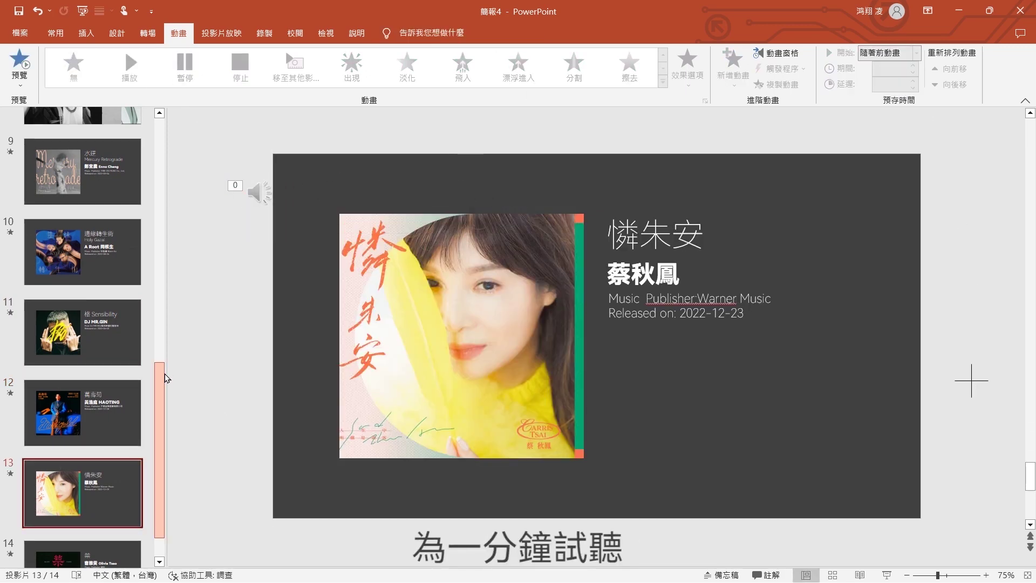
pyautogui.scroll(-1, 971, 382)
pyautogui.hotkey('ctrl', 'v')
pyautogui.moveTo(463, 192); pyautogui.dragTo(260, 193)
pyautogui.click(134, 76)
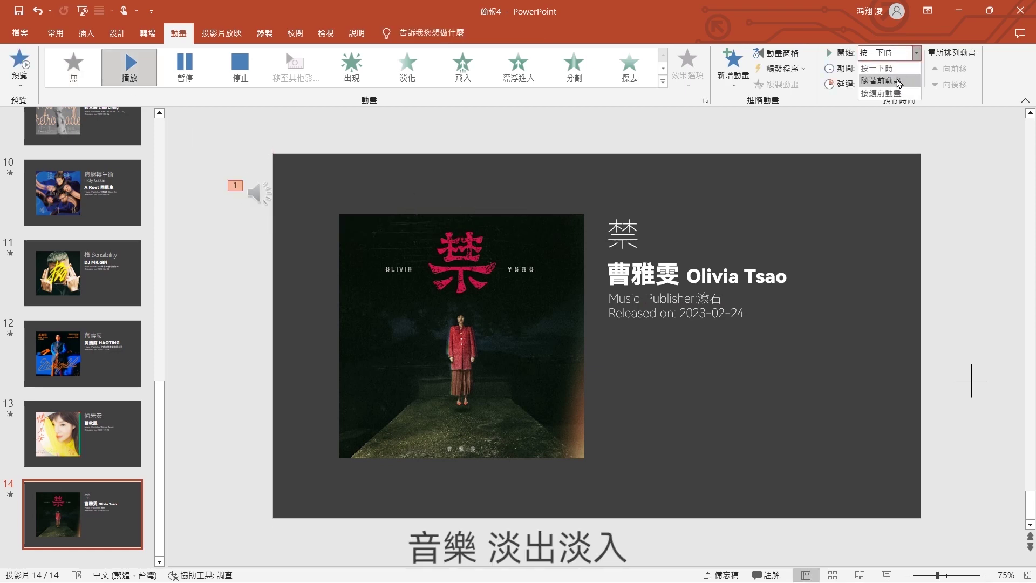
pyautogui.click(971, 380)
# - Go back to album slide 9, Mercury Retrograde
pyautogui.scroll(3, 134, 343)
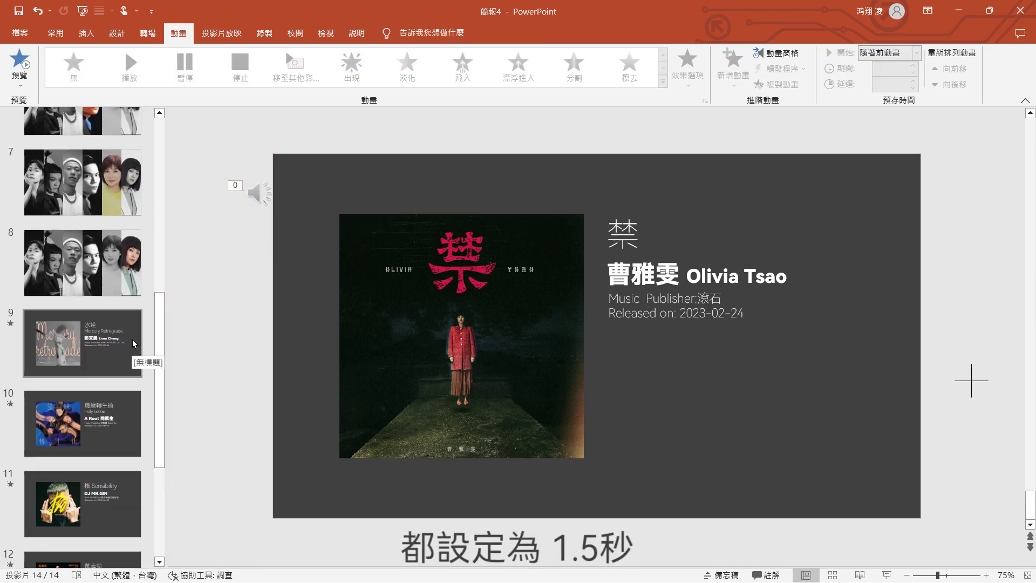
pyautogui.click(82, 343)
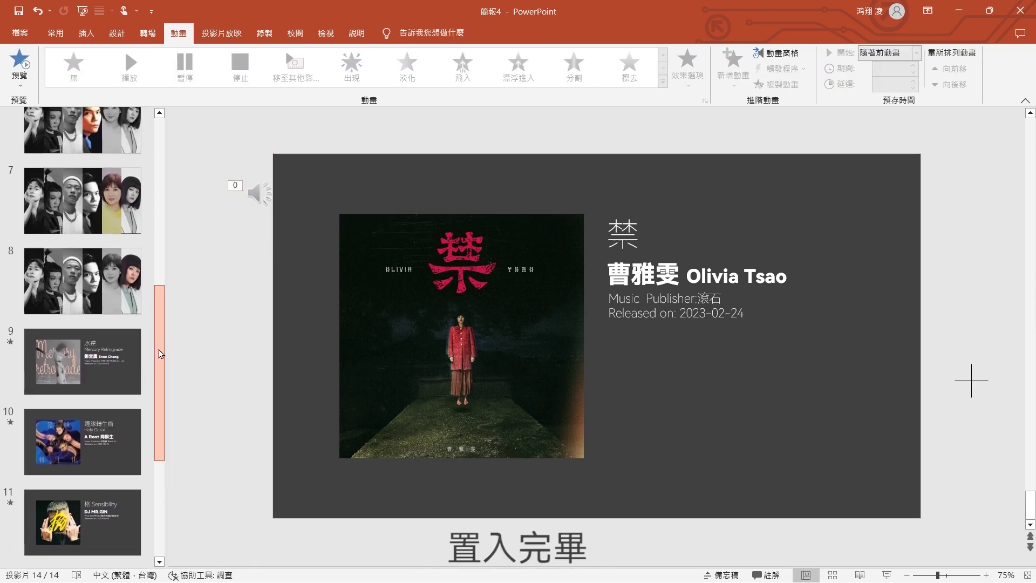
pyautogui.click(972, 383)
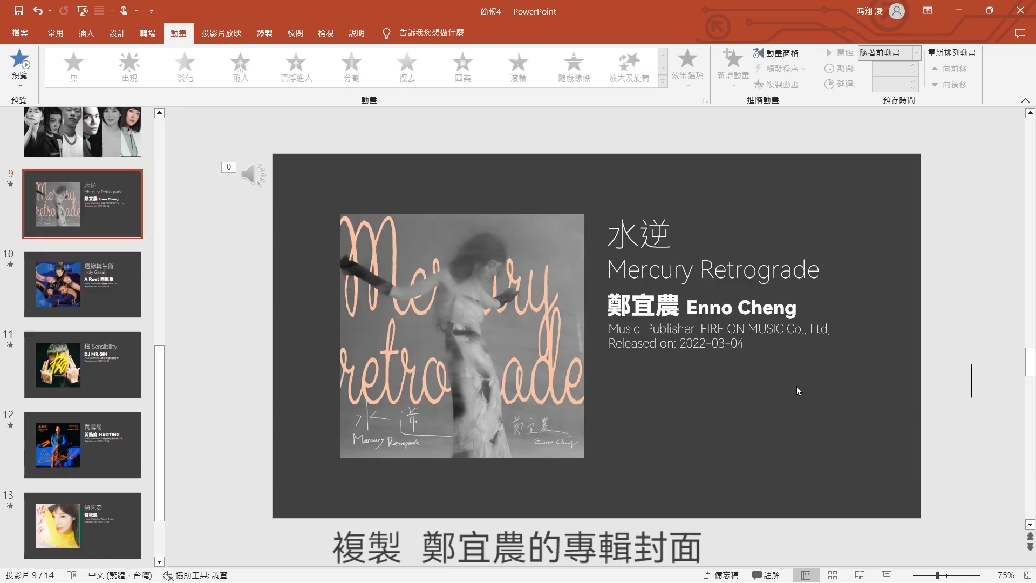
# - Copy the Mercury Retrograde cover onto slide 3, just off its left edge
pyautogui.click(478, 286)
pyautogui.rightClick(477, 286)
pyautogui.click(517, 338)
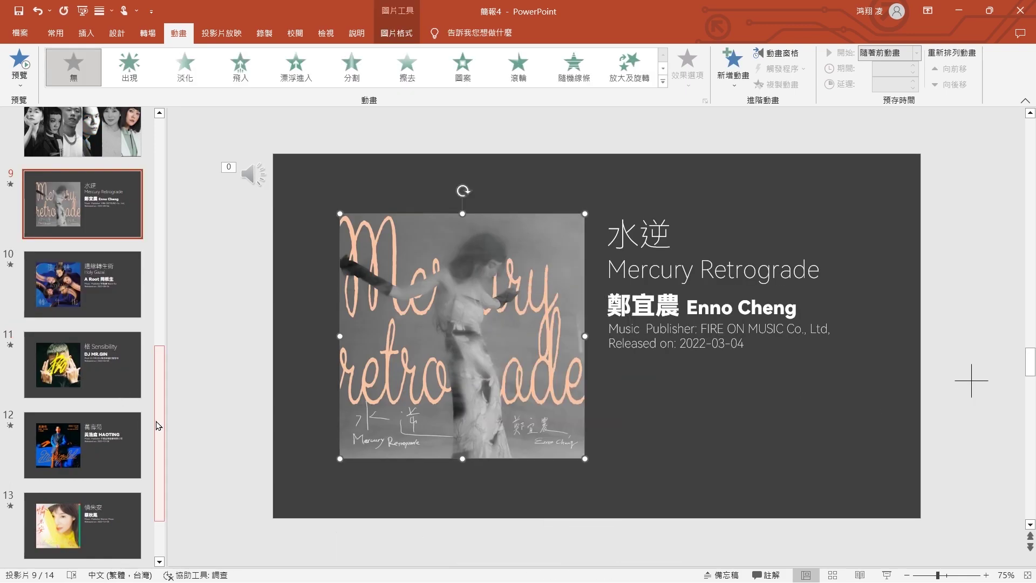
pyautogui.moveTo(159, 432); pyautogui.dragTo(160, 208)
pyautogui.click(106, 291)
pyautogui.hotkey('ctrl', 'v')
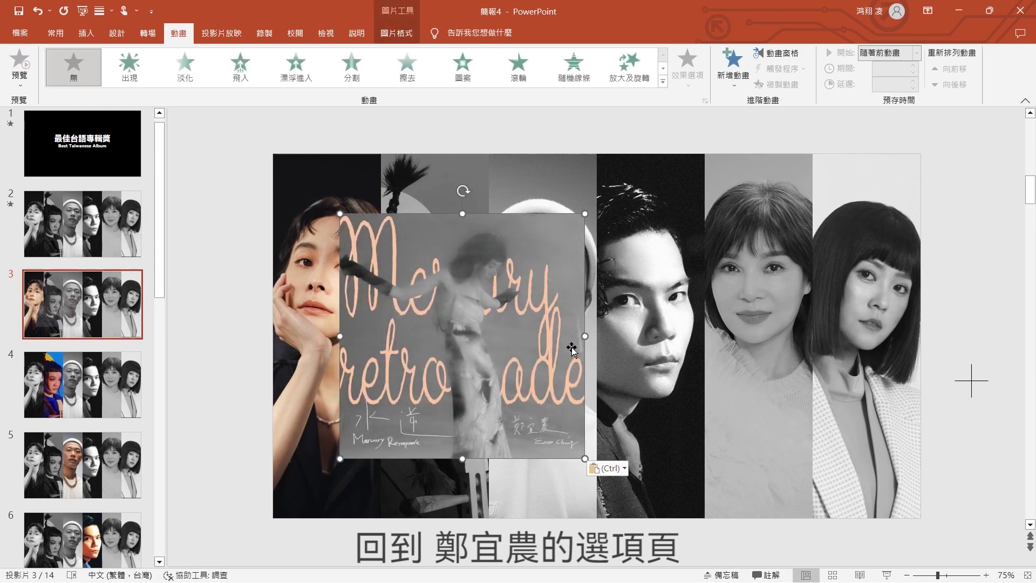
pyautogui.moveTo(475, 254); pyautogui.dragTo(176, 256)
# - Place slide 10's album cover just off the left edge of slide 4
pyautogui.scroll(-5, 81, 324)
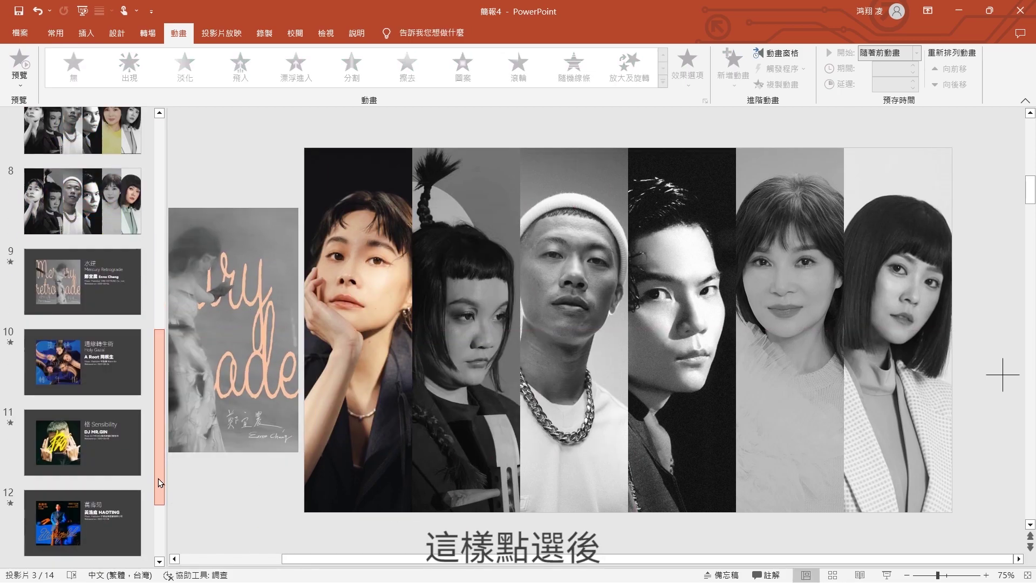
pyautogui.click(82, 359)
pyautogui.moveTo(160, 420); pyautogui.dragTo(160, 236)
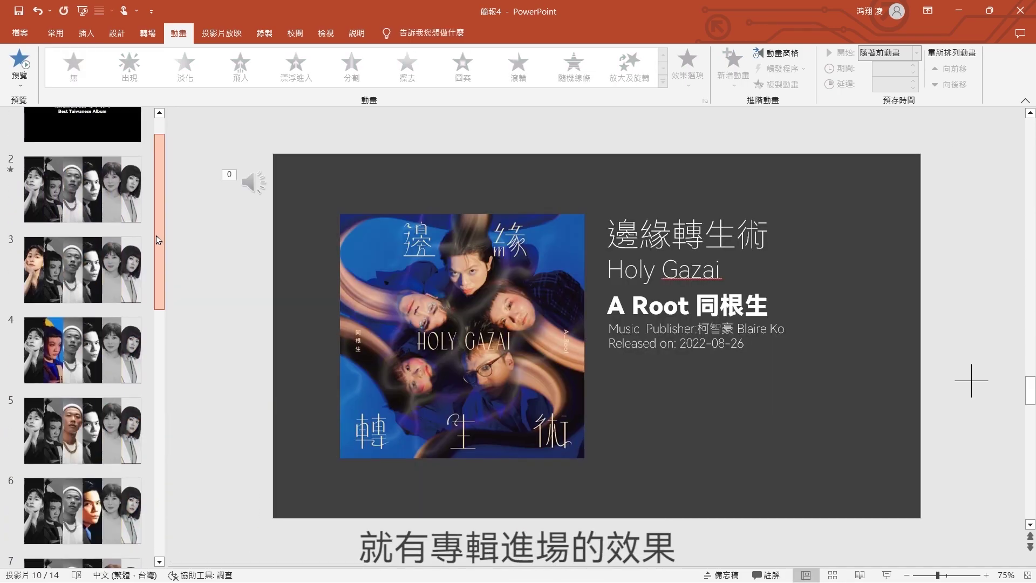
pyautogui.click(82, 353)
pyautogui.hotkey('ctrl', 'v')
pyautogui.moveTo(556, 316); pyautogui.dragTo(239, 316)
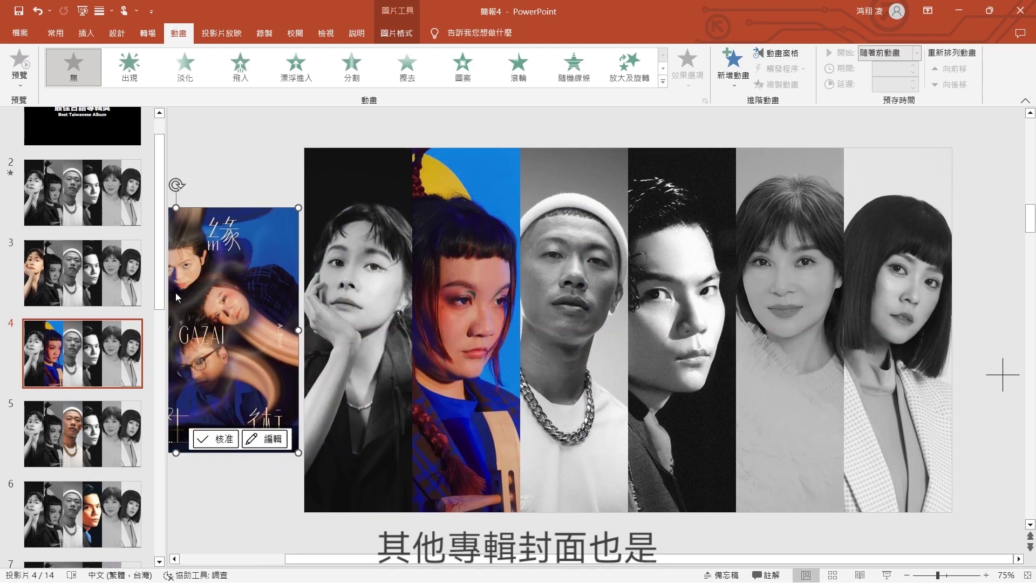
# - Copy the Sensibility cover onto slide 5, just off its left edge
pyautogui.scroll(-10, 81, 324)
pyautogui.click(83, 387)
pyautogui.hotkey('ctrl', 'c')
pyautogui.moveTo(160, 423); pyautogui.dragTo(159, 240)
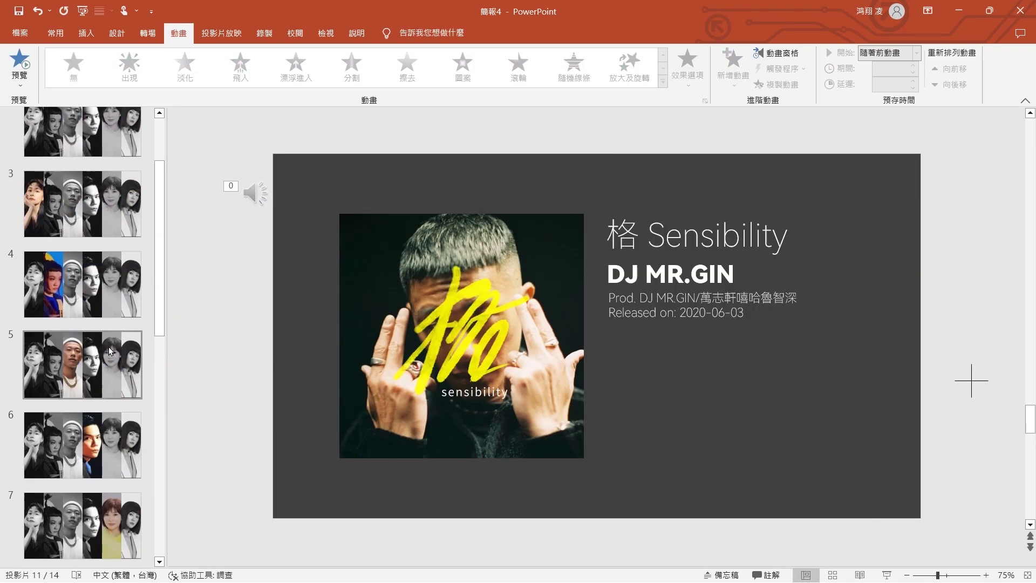
pyautogui.click(83, 348)
pyautogui.hotkey('ctrl', 'v')
pyautogui.moveTo(472, 324); pyautogui.dragTo(176, 324)
pyautogui.moveTo(159, 243); pyautogui.dragTo(165, 503)
# - Place the Marigold cover from slide 12 just off the left edge of slide 6
pyautogui.click(83, 429)
pyautogui.click(440, 383)
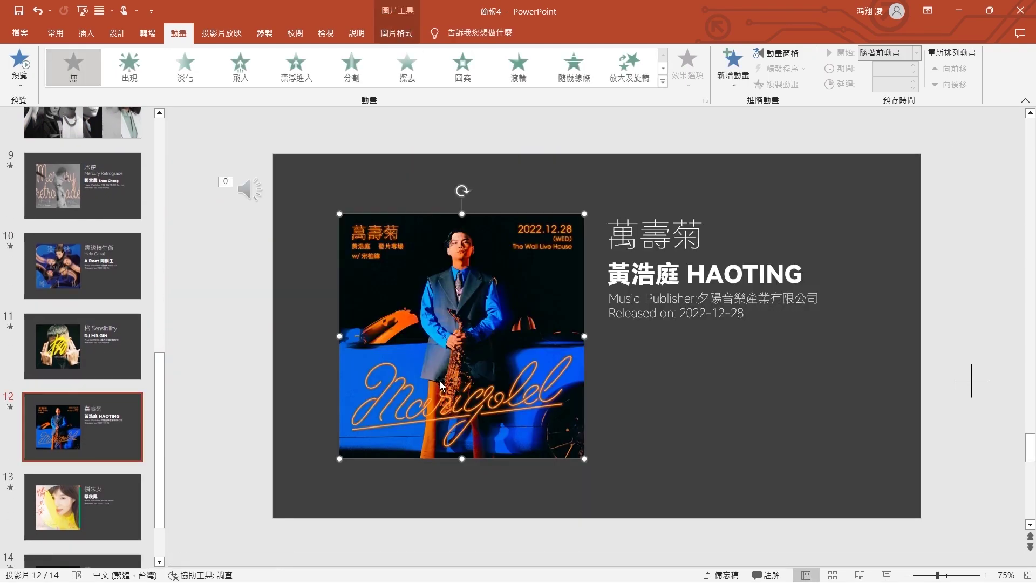
pyautogui.moveTo(160, 432); pyautogui.dragTo(159, 267)
pyautogui.click(83, 372)
pyautogui.hotkey('ctrl', 'v')
pyautogui.moveTo(593, 355); pyautogui.dragTo(225, 354)
# - Place slide 13's album cover just off the left edge of slide 7
pyautogui.scroll(-10, 81, 324)
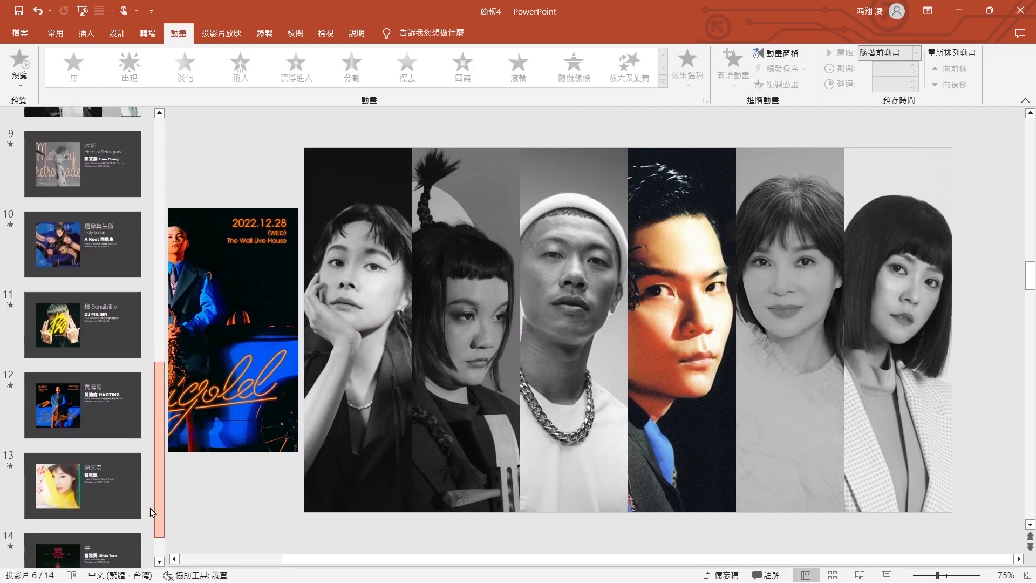
pyautogui.click(82, 480)
pyautogui.scroll(10, 81, 324)
pyautogui.click(83, 356)
pyautogui.hotkey('ctrl', 'v')
pyautogui.moveTo(432, 326); pyautogui.dragTo(258, 325)
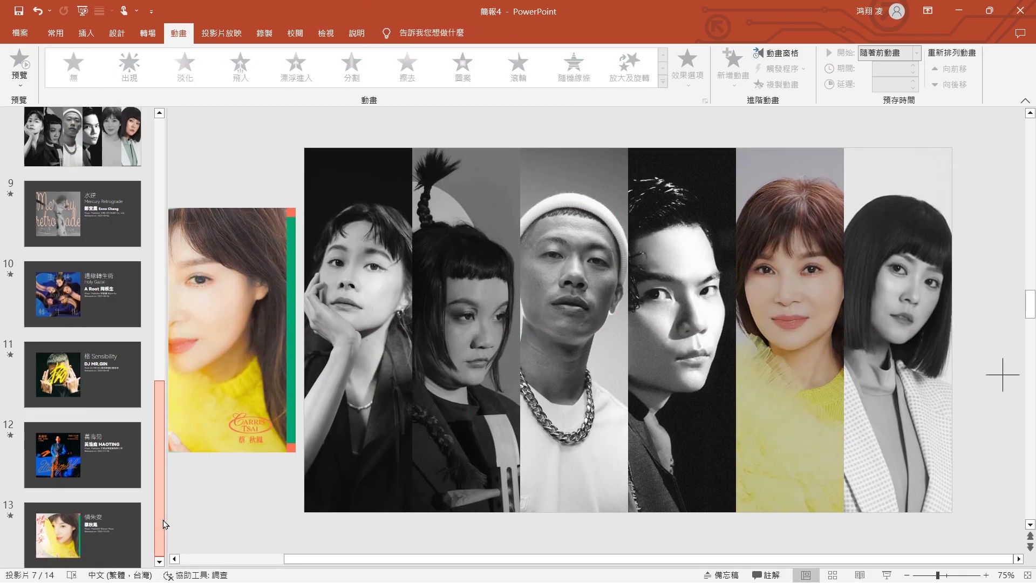
# - Copy the 禁 cover onto slide 8 off its left edge, then return to slide 3
pyautogui.click(83, 475)
pyautogui.click(462, 300)
pyautogui.hotkey('ctrl', 'c')
pyautogui.click(83, 389)
pyautogui.hotkey('ctrl', 'v')
pyautogui.moveTo(447, 409); pyautogui.dragTo(165, 409)
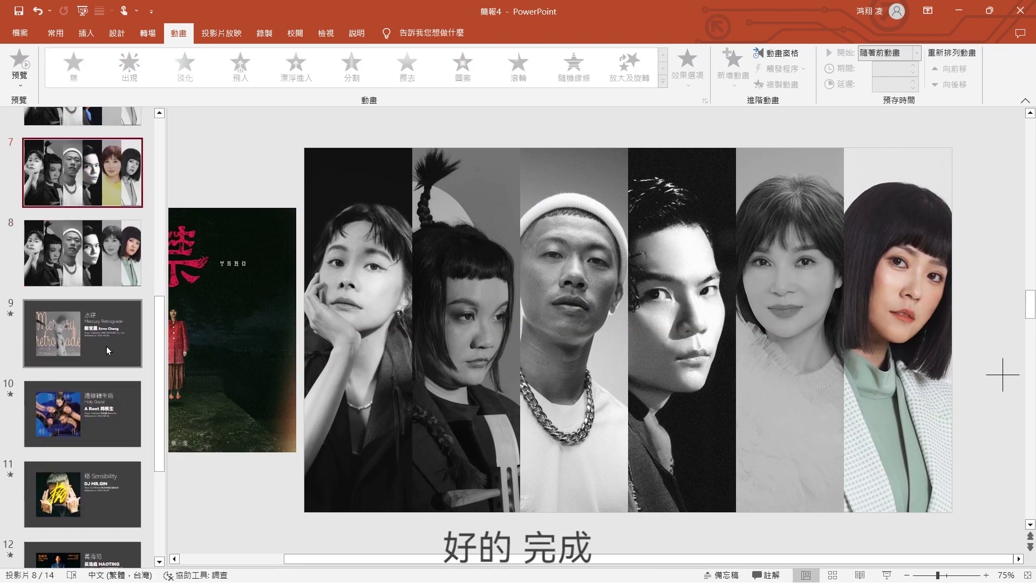
pyautogui.scroll(-3, 686, 366)
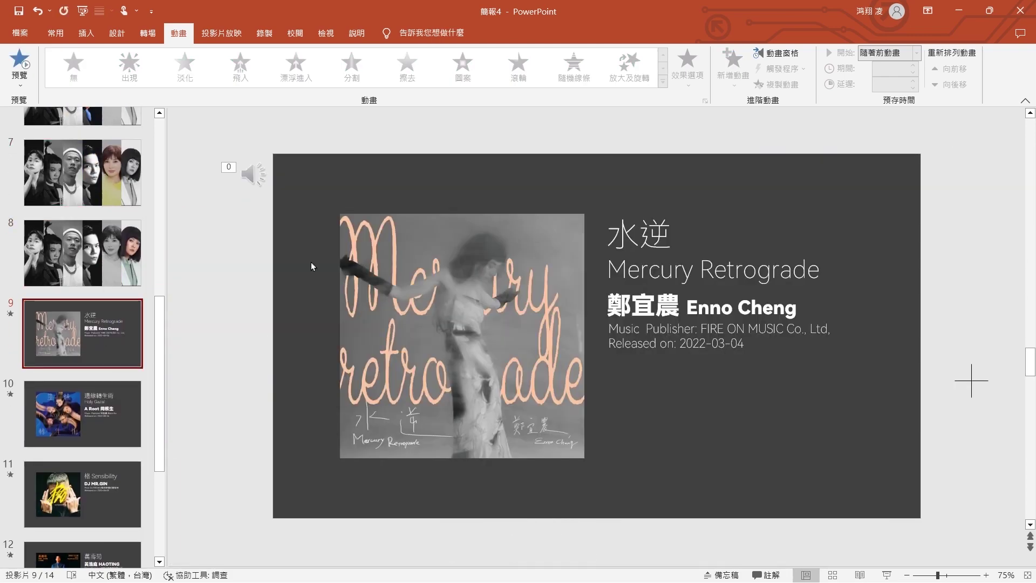
pyautogui.moveTo(159, 386); pyautogui.dragTo(161, 208)
pyautogui.click(82, 313)
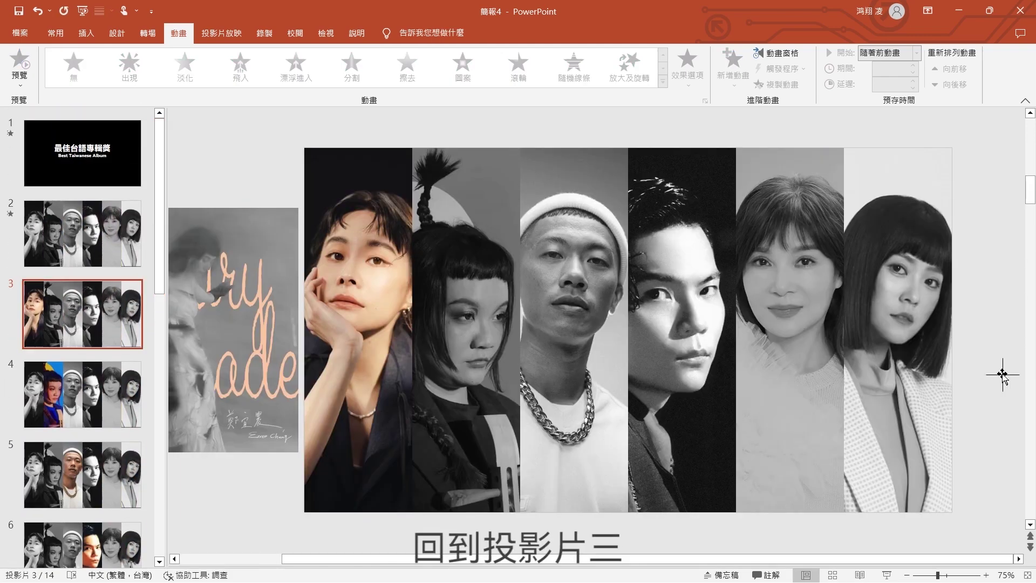
# - Paste the green play button onto the featured portraits on slides 3, 4 and 5
pyautogui.hotkey('ctrl', 'v')
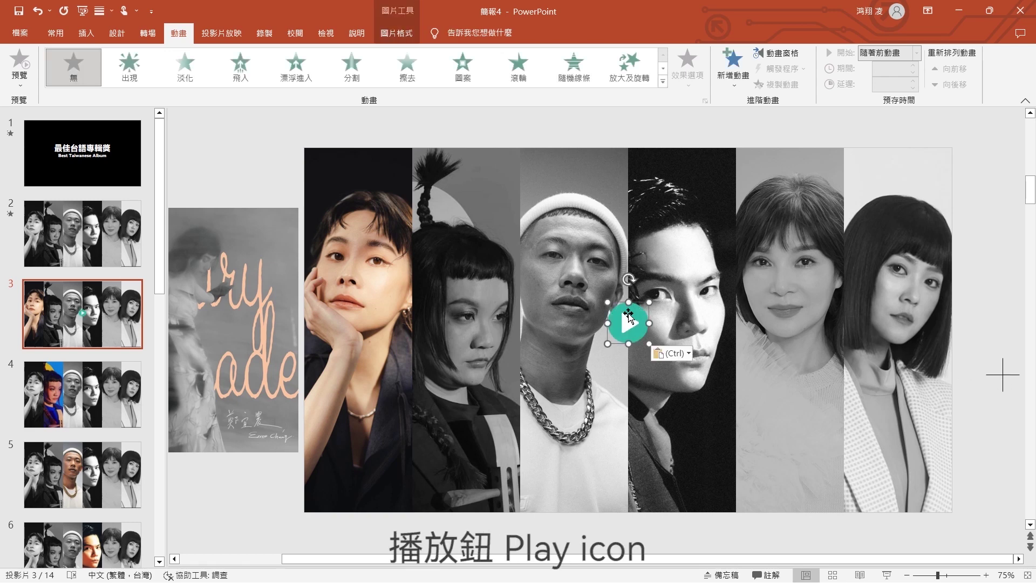
pyautogui.moveTo(365, 425)
pyautogui.mouseDown()
pyautogui.moveTo(362, 417)
pyautogui.moveTo(461, 421)
pyautogui.mouseUp()
pyautogui.scroll(-1, 399, 413)
pyautogui.hotkey('ctrl', 'v')
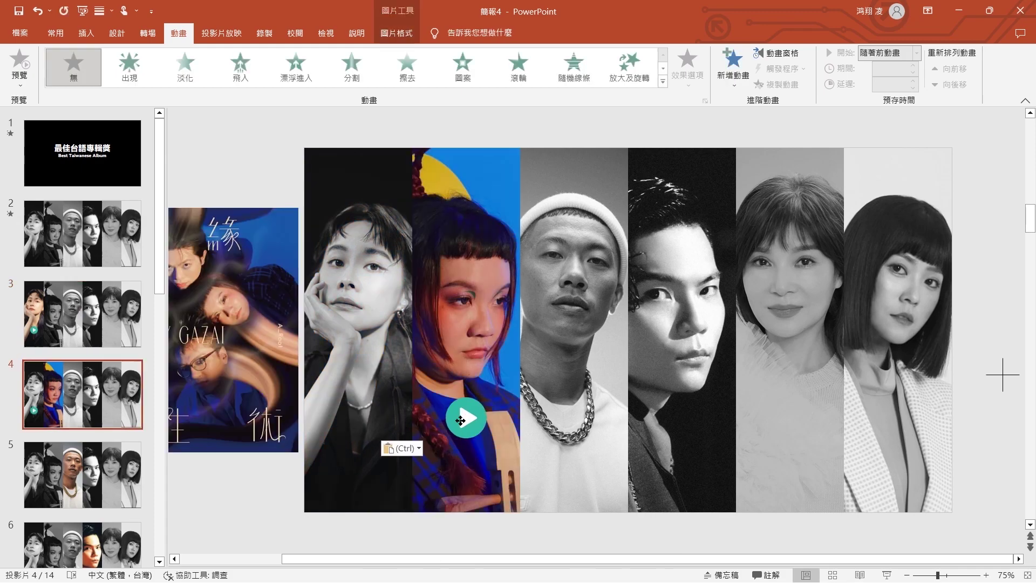
pyautogui.scroll(-1, 421, 460)
pyautogui.hotkey('ctrl', 'v')
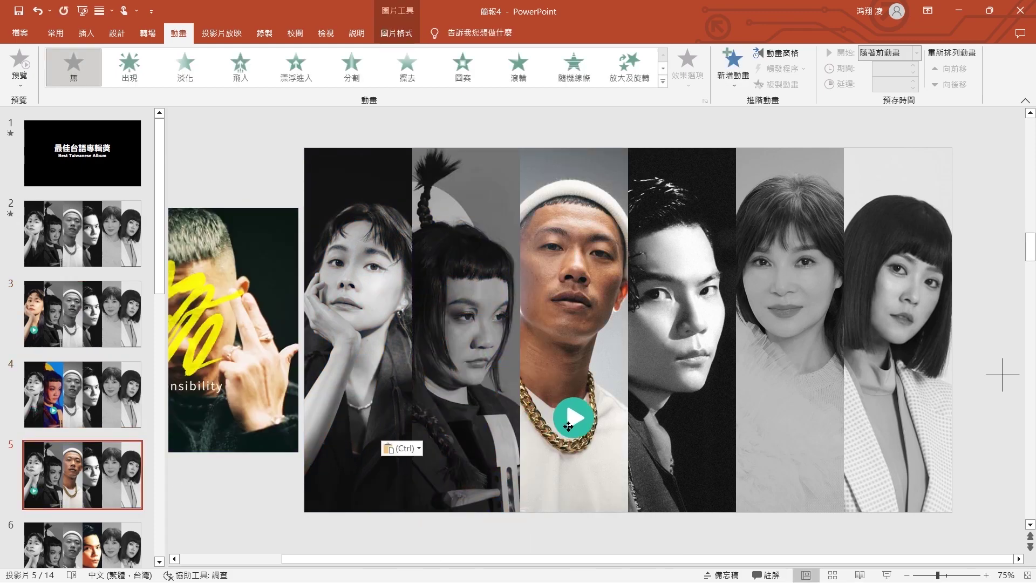
# - Add the play button to slides 6–8, placing slide 7's on the fifth portrait
pyautogui.scroll(-1, 365, 415)
pyautogui.hotkey('ctrl', 'v')
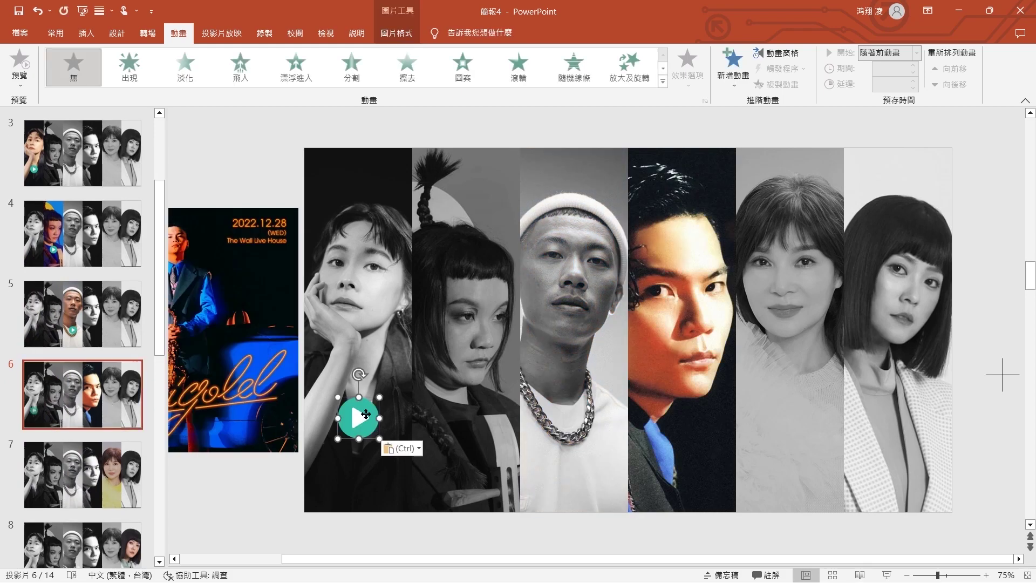
pyautogui.scroll(-1, 671, 444)
pyautogui.hotkey('ctrl', 'v')
pyautogui.moveTo(364, 437); pyautogui.dragTo(759, 438)
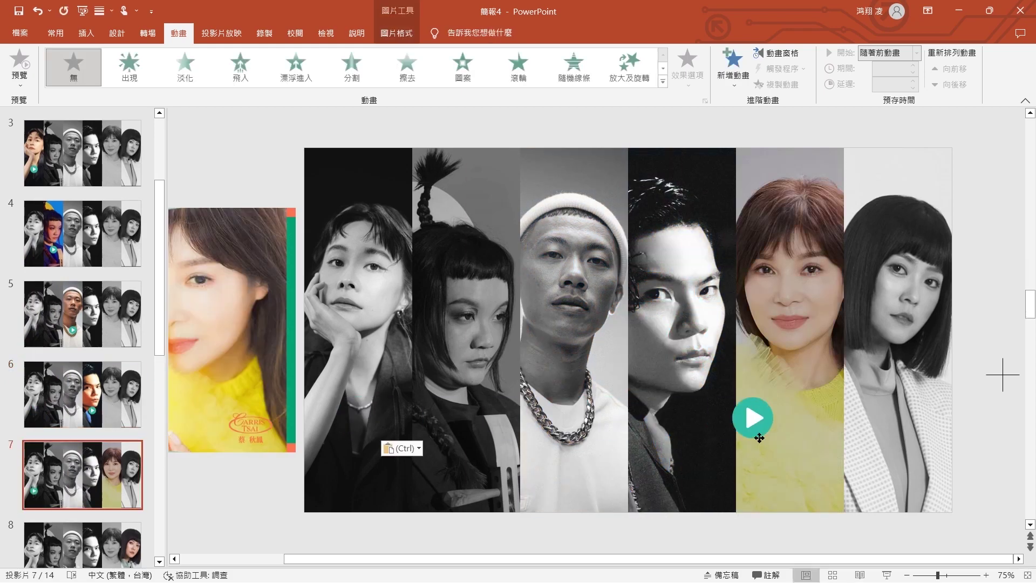
pyautogui.scroll(-1, 793, 432)
pyautogui.hotkey('ctrl', 'v')
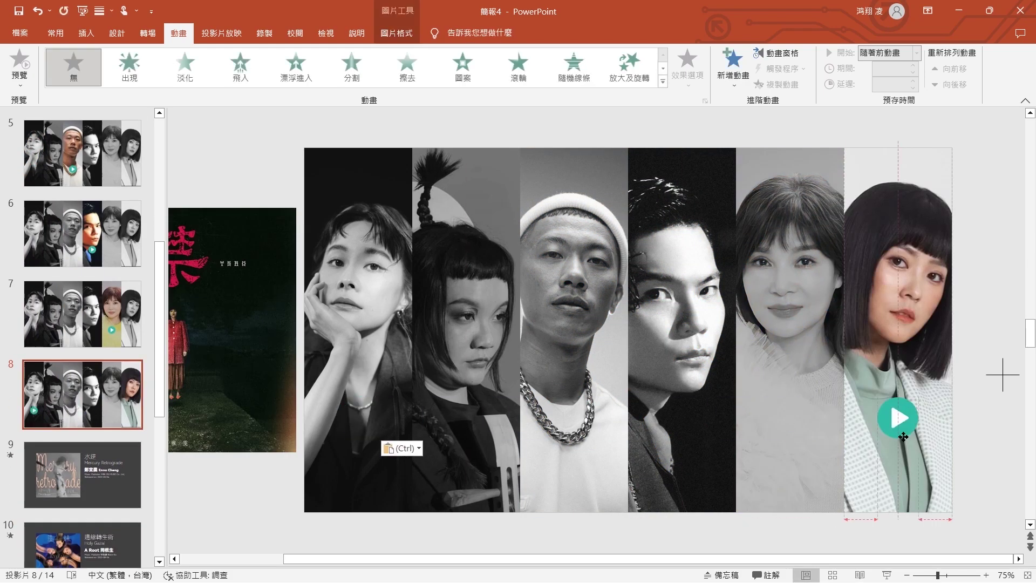
# - Crop slide 6's fourth portrait to shift the image upward, then return to slide 3
pyautogui.scroll(2, 905, 441)
pyautogui.rightClick(688, 334)
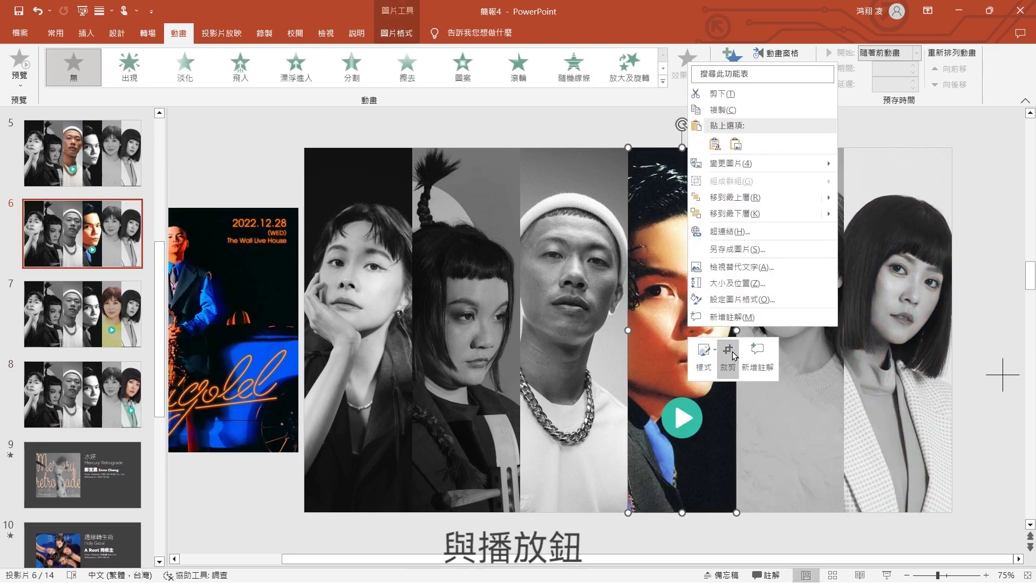
pyautogui.click(730, 361)
pyautogui.moveTo(689, 350); pyautogui.dragTo(689, 343)
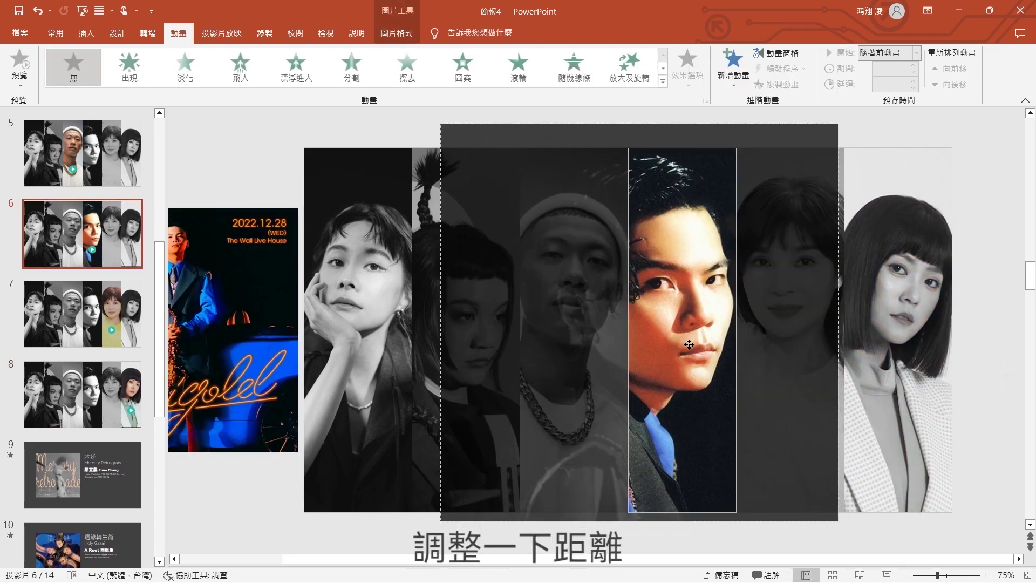
pyautogui.click(977, 212)
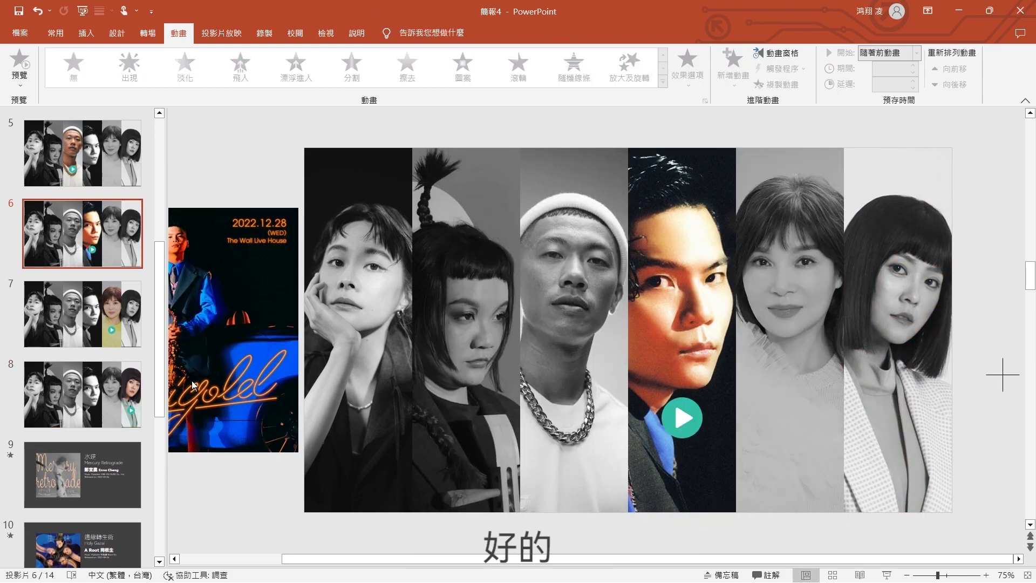
pyautogui.moveTo(159, 330); pyautogui.dragTo(159, 208)
pyautogui.click(82, 313)
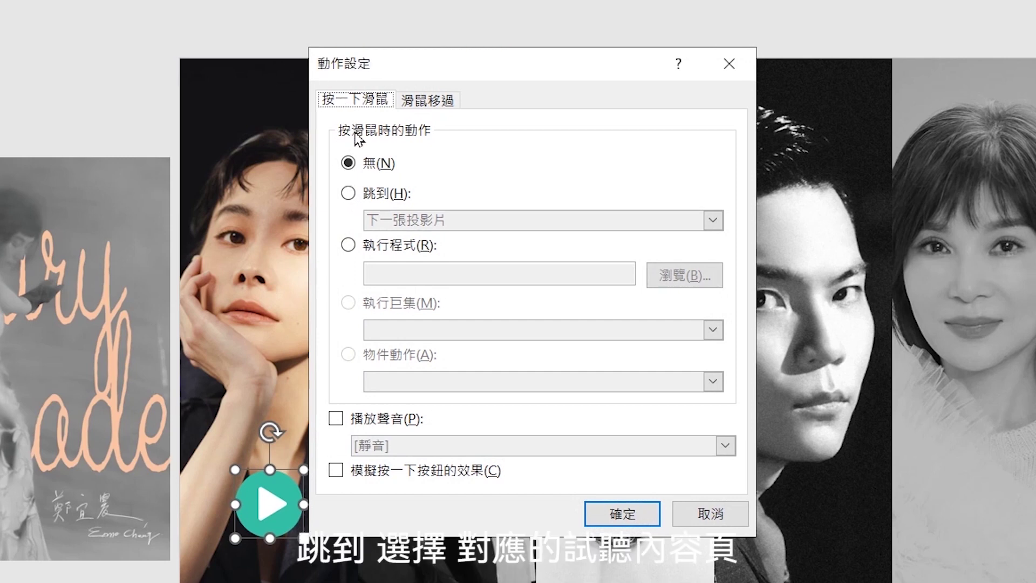
# - Hyperlink a portrait's play button to slide 9, the Mercury Retrograde album
pyautogui.click(348, 194)
pyautogui.click(400, 220)
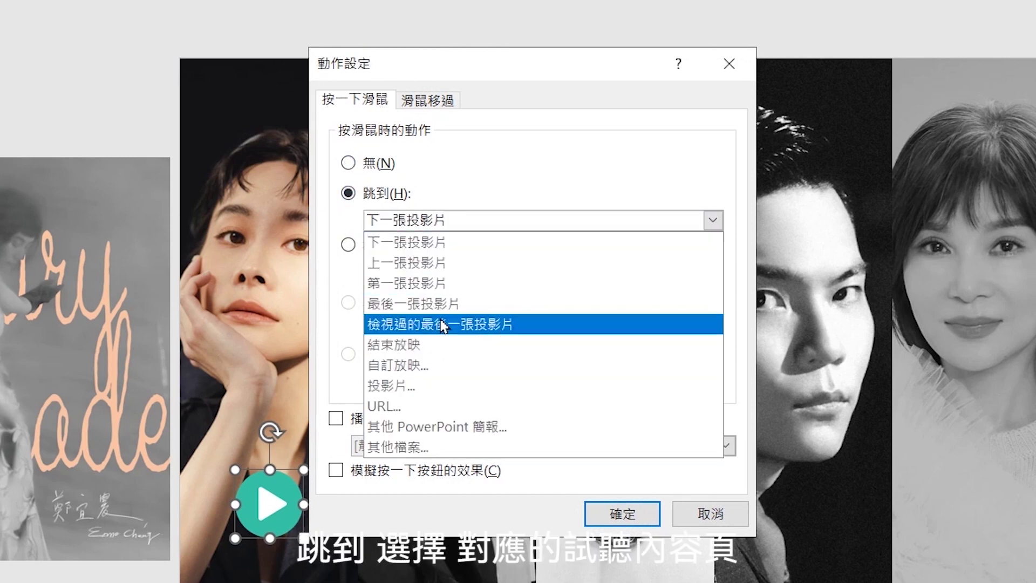
pyautogui.click(397, 382)
pyautogui.click(345, 336)
pyautogui.click(338, 319)
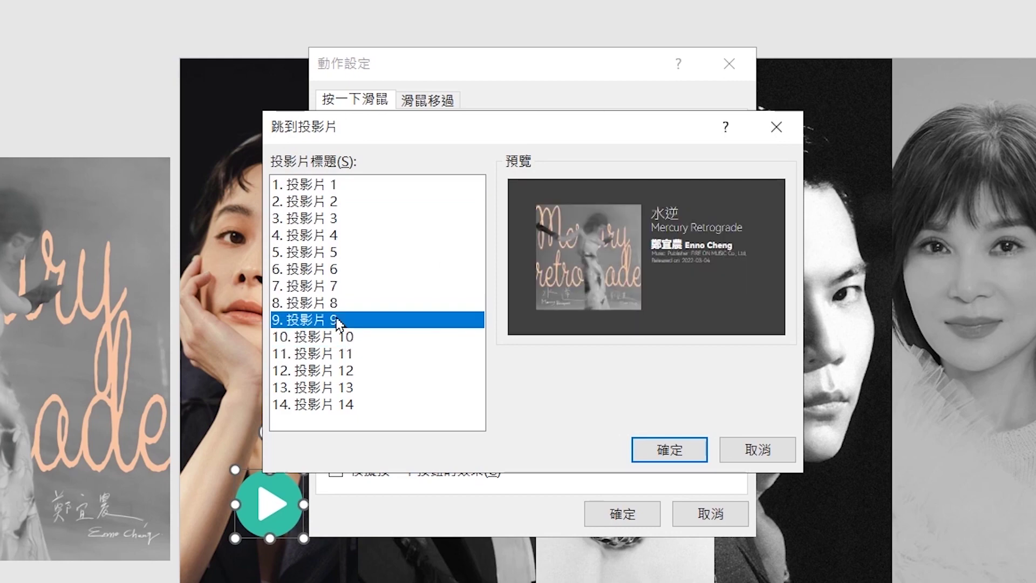
pyautogui.click(670, 450)
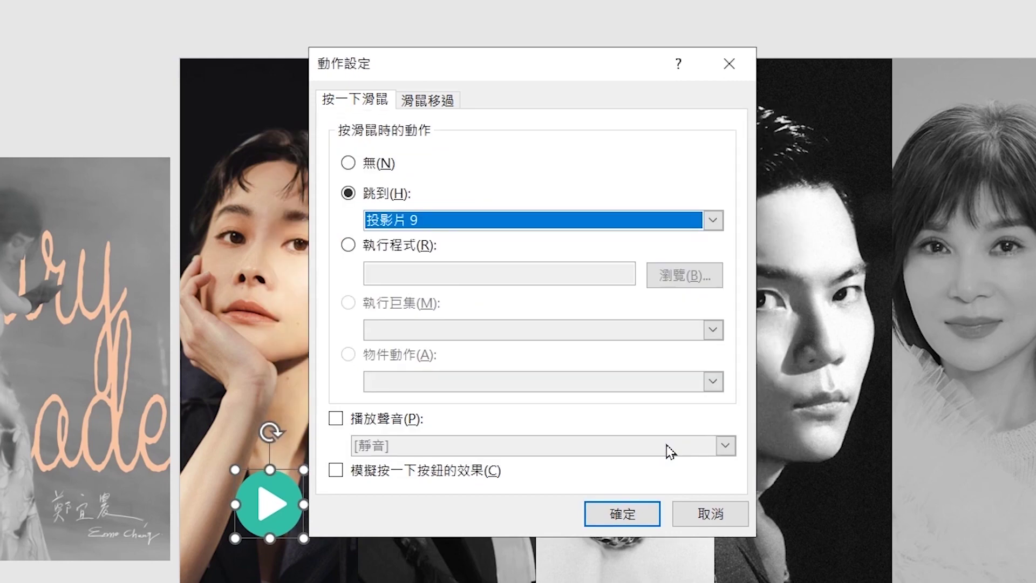
pyautogui.click(625, 515)
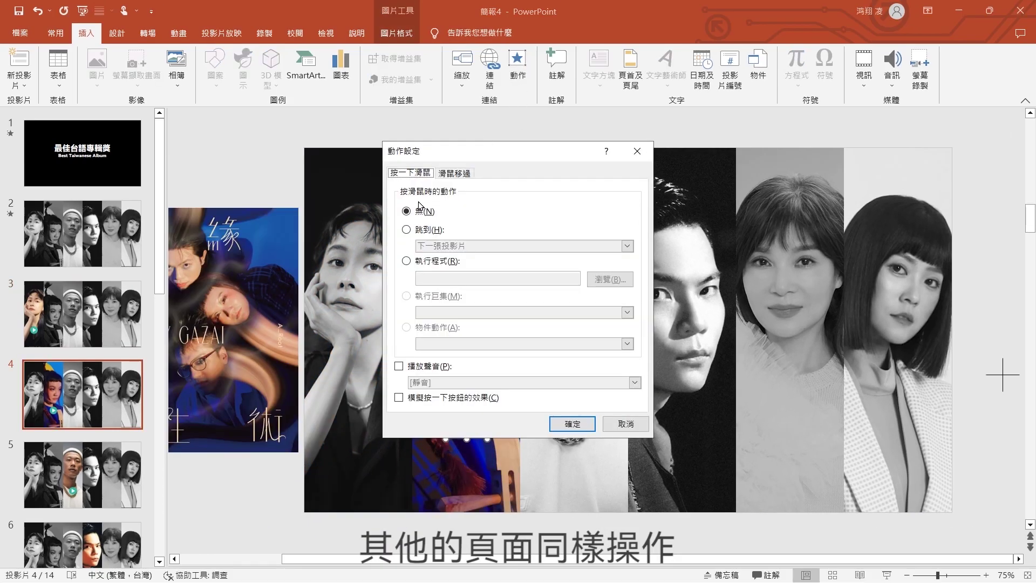
# - Hyperlink the next play button to slide 10, the Holy Gazai album
pyautogui.click(406, 230)
pyautogui.click(432, 245)
pyautogui.click(431, 346)
pyautogui.click(405, 318)
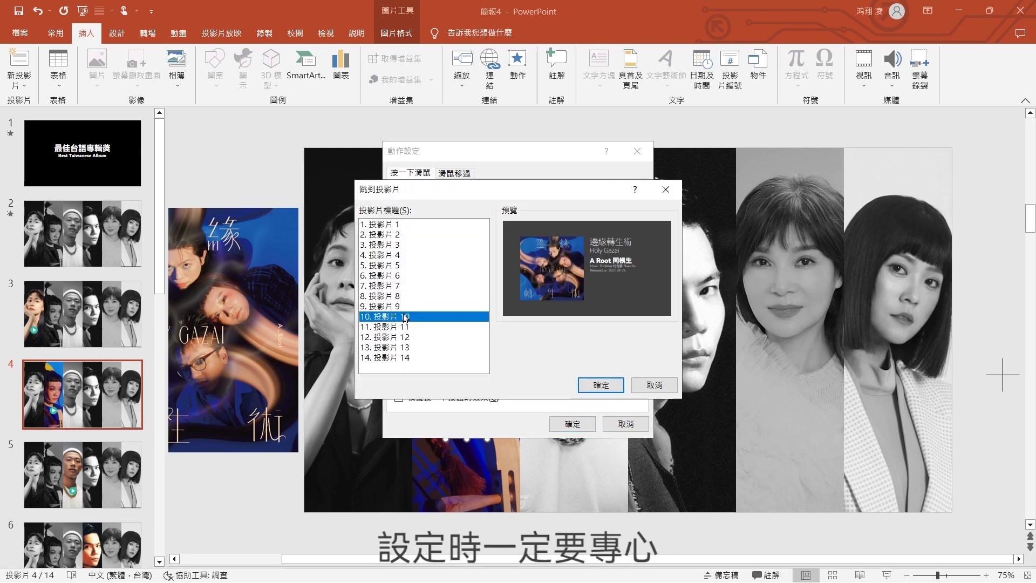
pyautogui.click(586, 385)
pyautogui.click(572, 424)
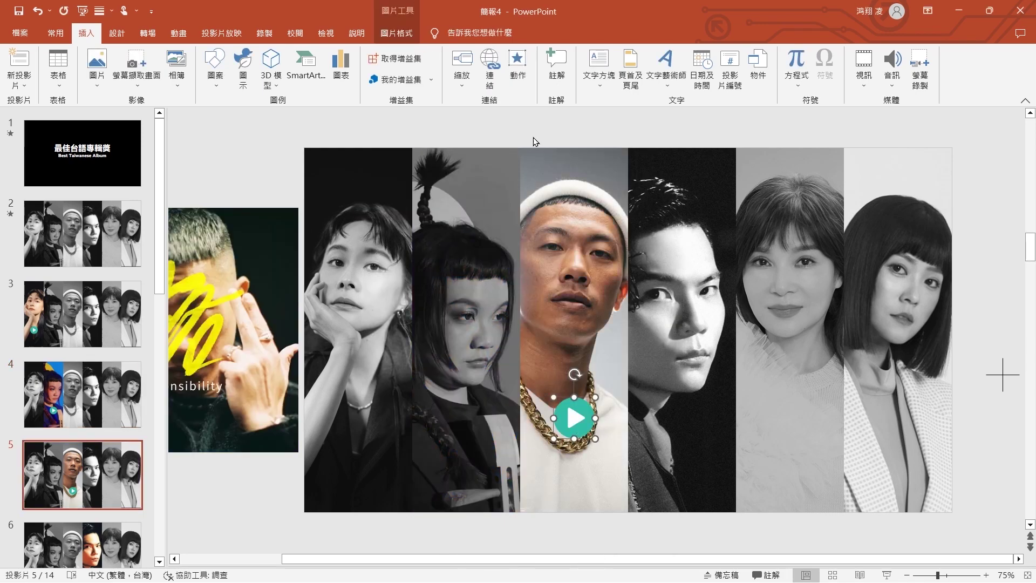
# - Link slide 6's play button to album slide 12
pyautogui.click(452, 247)
pyautogui.click(432, 346)
pyautogui.click(405, 324)
pyautogui.click(585, 385)
pyautogui.click(572, 424)
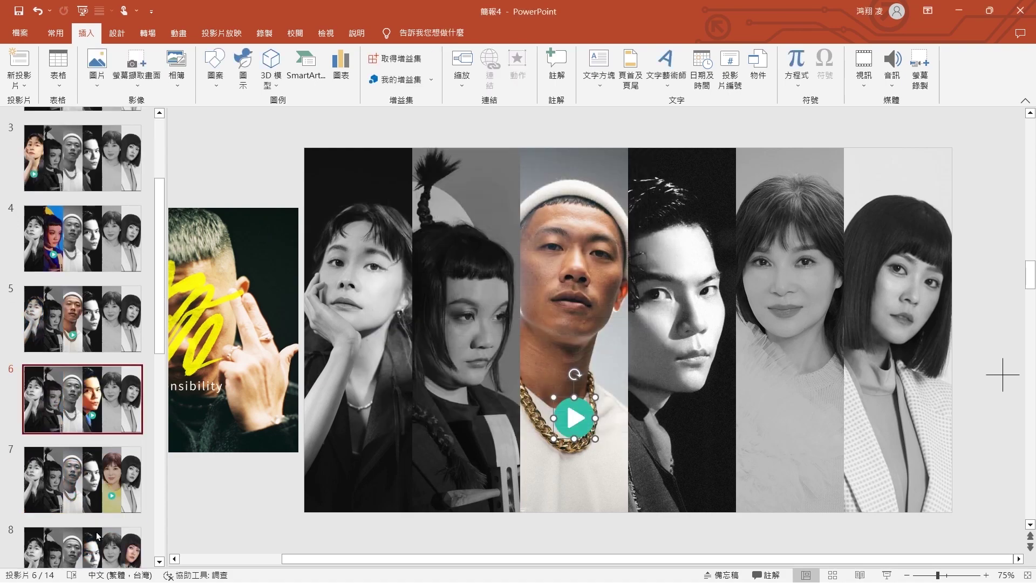
pyautogui.click(682, 418)
pyautogui.click(518, 73)
pyautogui.click(431, 246)
pyautogui.click(432, 346)
pyautogui.click(405, 336)
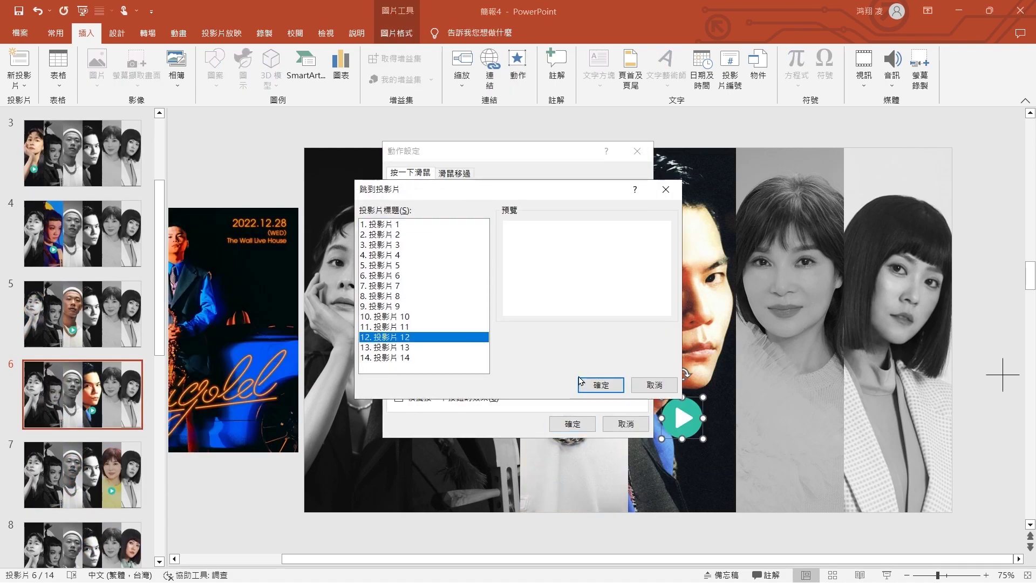
pyautogui.click(586, 385)
pyautogui.click(572, 424)
# - Link slide 7's play button to album slide 13
pyautogui.click(82, 474)
pyautogui.click(790, 418)
pyautogui.click(518, 73)
pyautogui.click(432, 347)
pyautogui.click(416, 347)
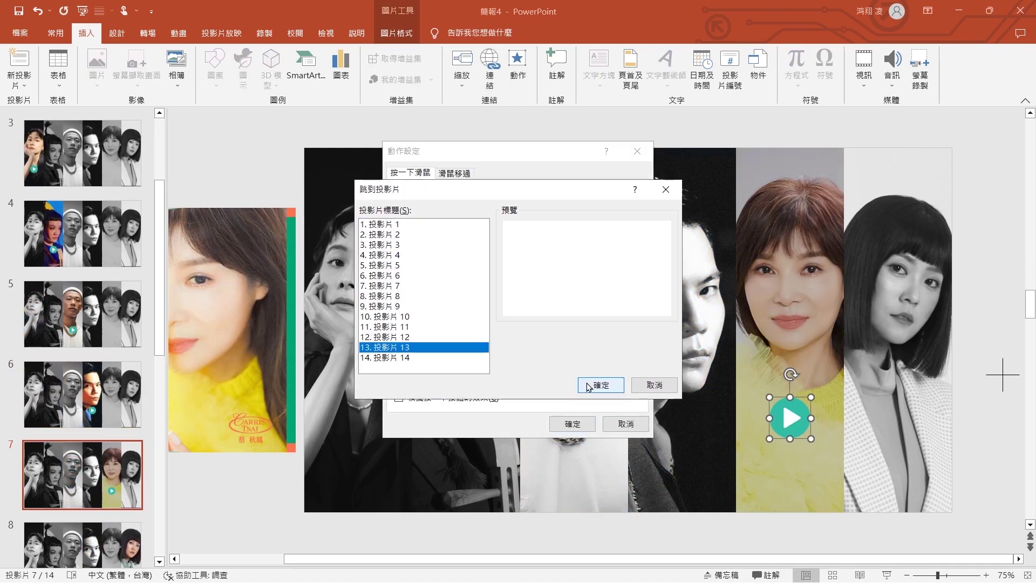
pyautogui.click(572, 424)
pyautogui.click(108, 540)
pyautogui.click(898, 418)
# - Link slide 8's play button to album slide 14
pyautogui.click(518, 73)
pyautogui.click(416, 347)
pyautogui.click(585, 384)
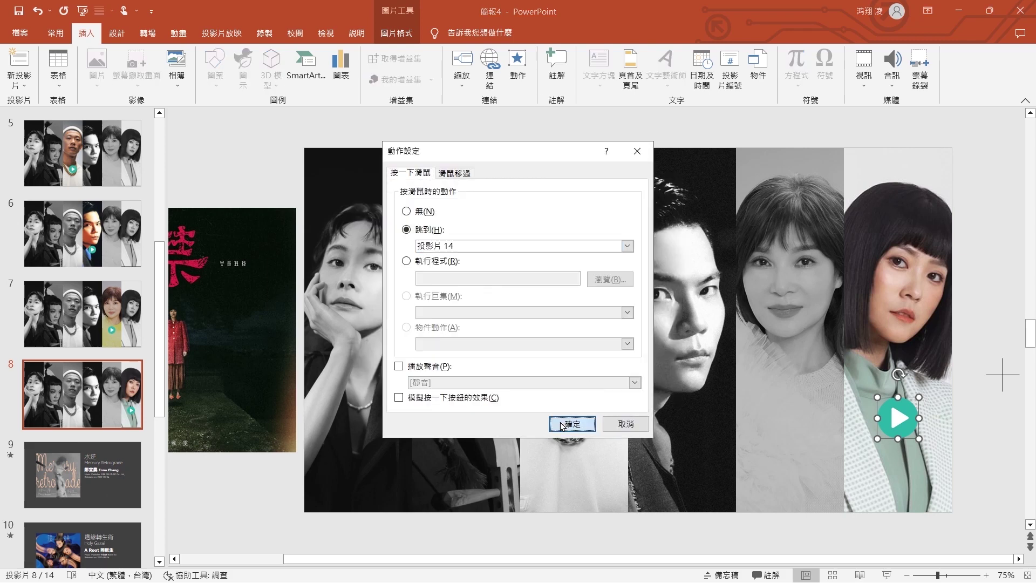
pyautogui.click(572, 424)
pyautogui.moveTo(160, 293); pyautogui.dragTo(160, 269)
pyautogui.click(109, 313)
# - Start the show from slide 2 and follow the fourth portrait's play button to the 萬壽菊 album
pyautogui.click(105, 245)
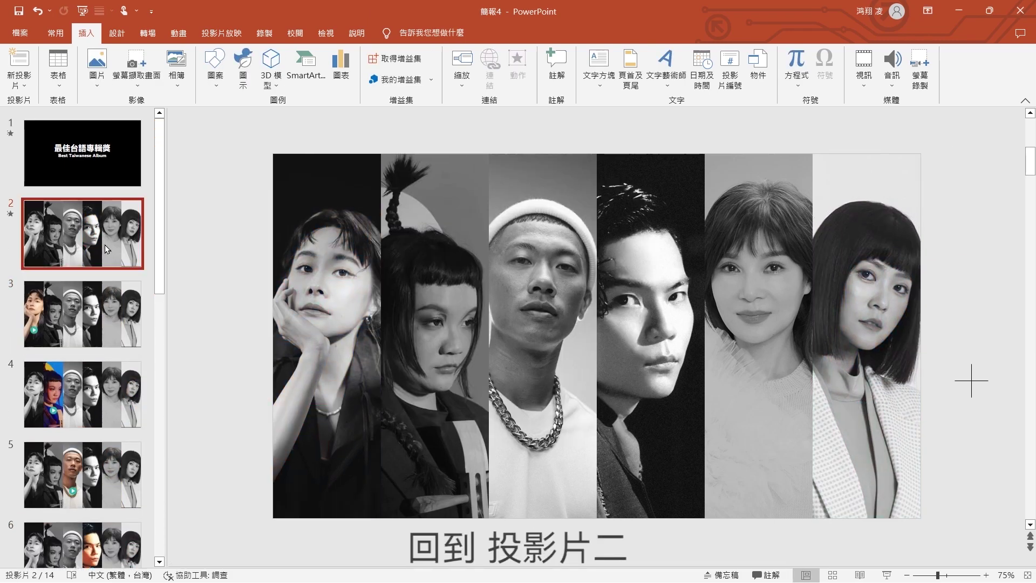
pyautogui.click(887, 575)
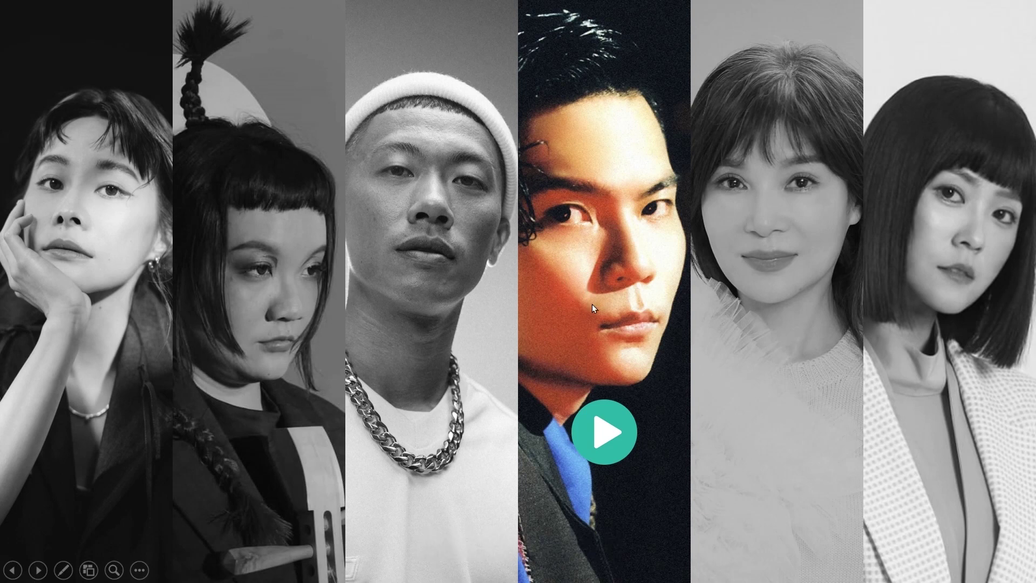
pyautogui.click(594, 440)
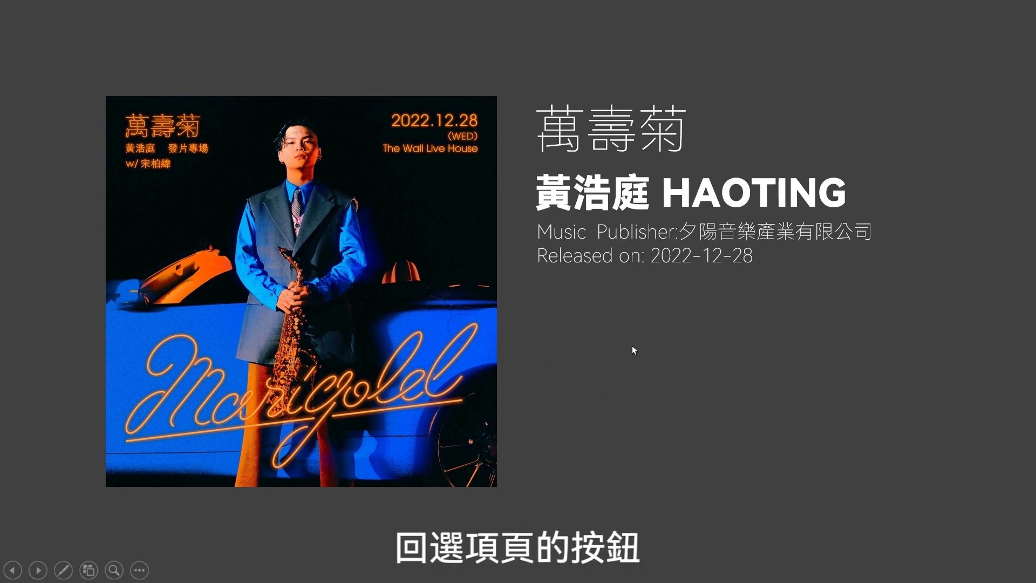
# - Paste a back arrow on album slide 9 and hyperlink it to slide 2
pyautogui.press('Escape')
pyautogui.scroll(3, 162, 375)
pyautogui.scroll(2, 134, 346)
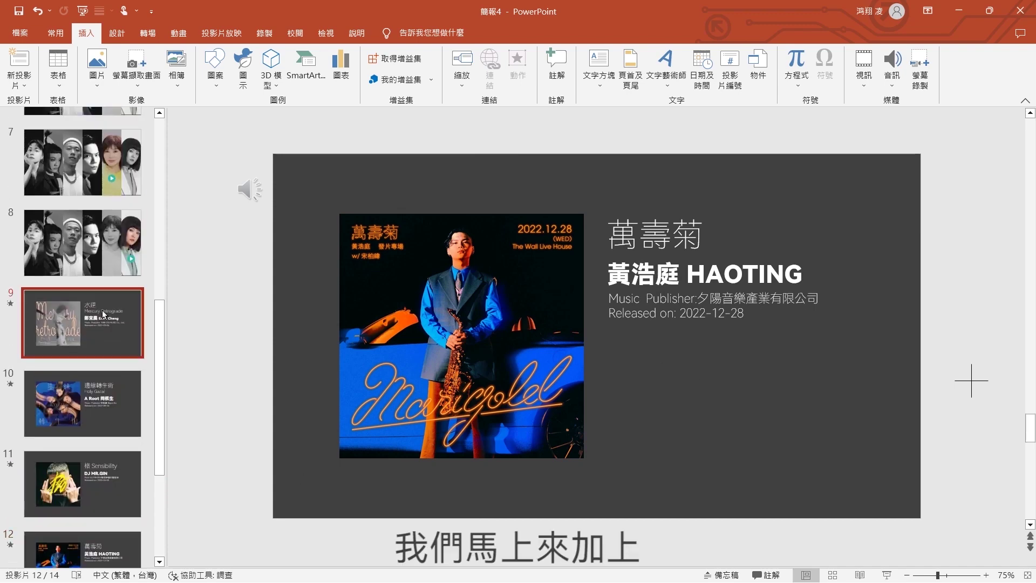
pyautogui.click(103, 314)
pyautogui.hotkey('ctrl', 'v')
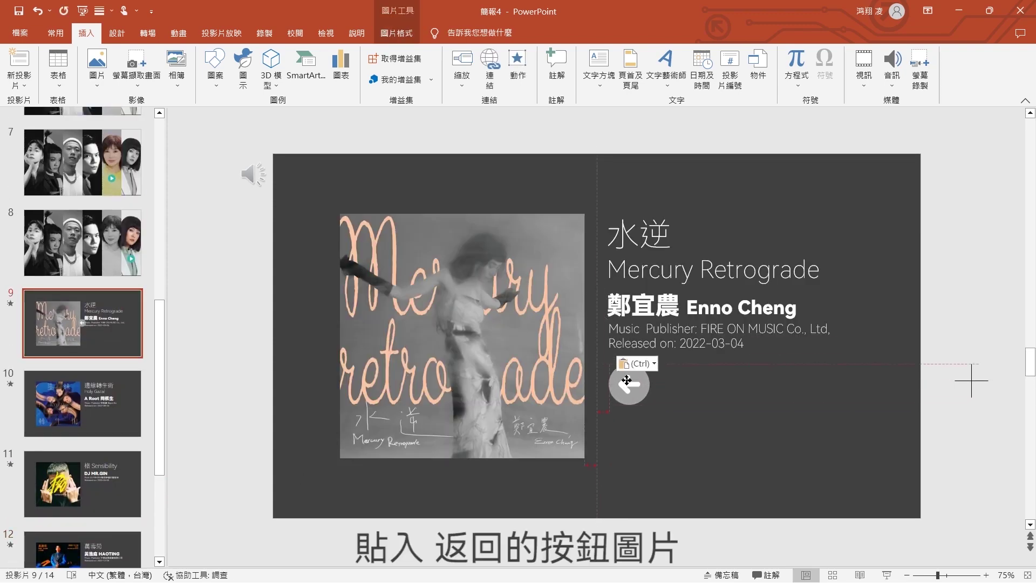
pyautogui.click(518, 72)
pyautogui.click(436, 245)
pyautogui.click(437, 324)
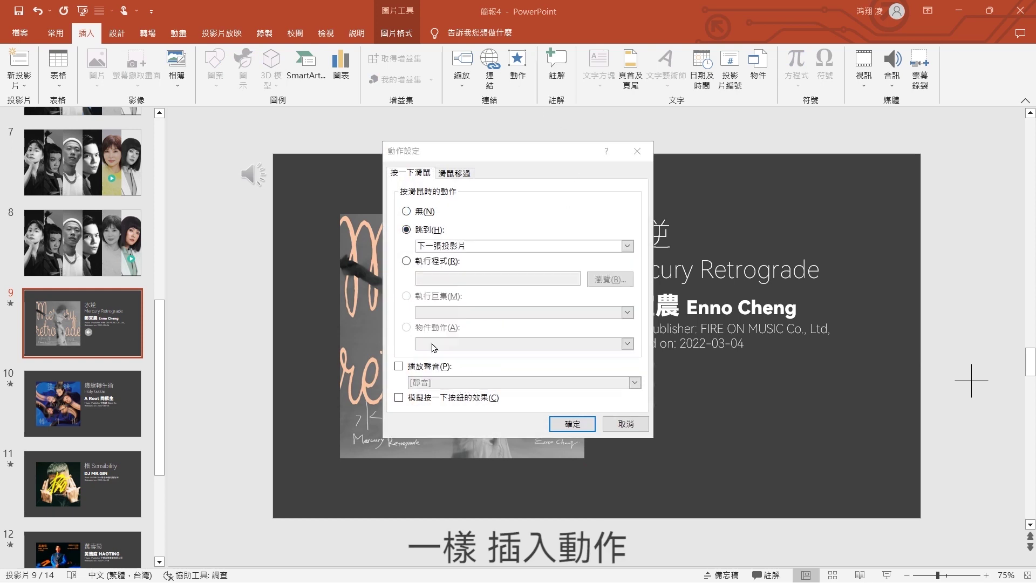
pyautogui.click(399, 235)
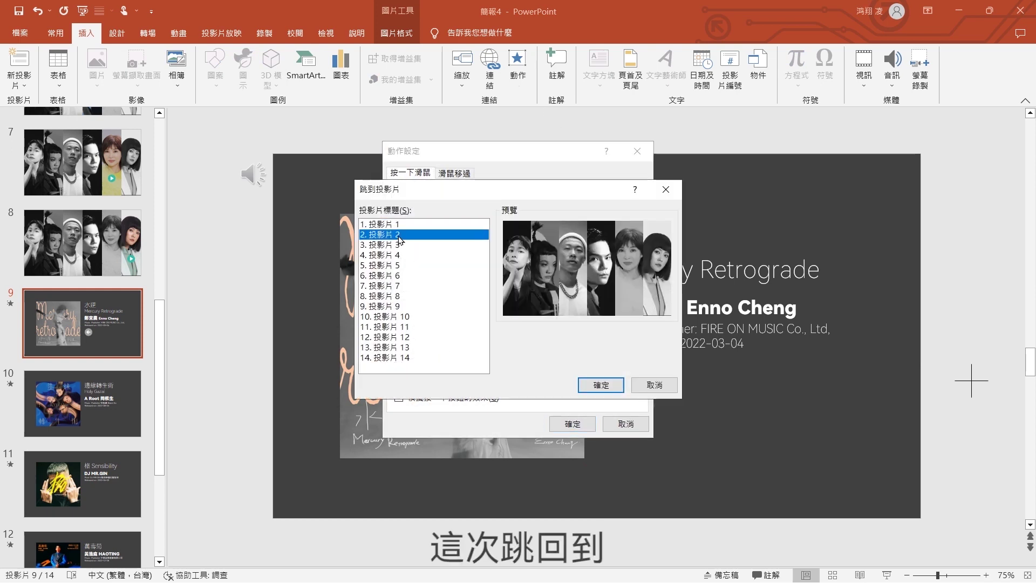
pyautogui.click(596, 385)
pyautogui.click(564, 423)
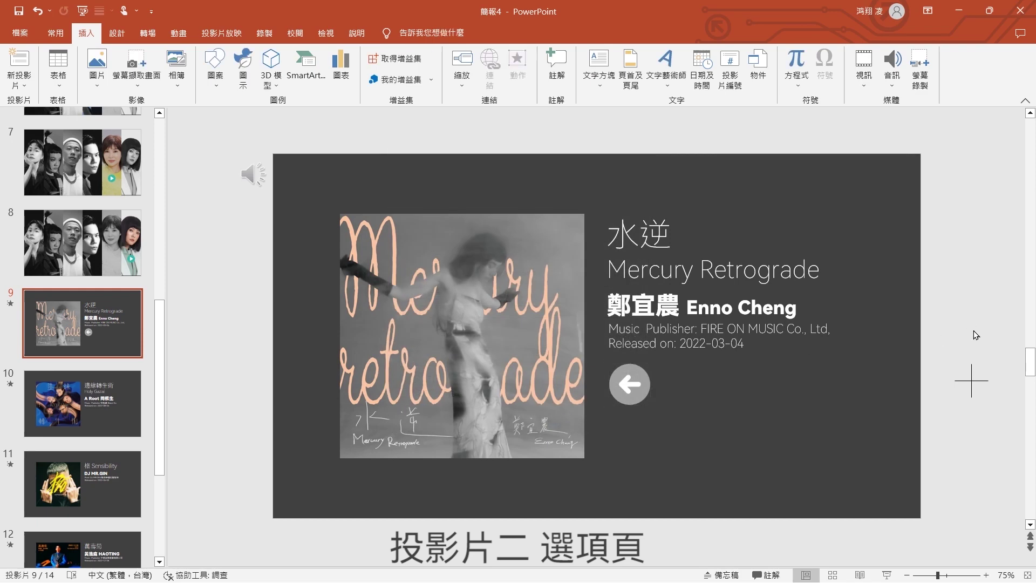
# - Copy the linked back arrow onto album slides 10 through 14
pyautogui.hotkey('ctrl', 'c')
pyautogui.scroll(-1, 635, 380)
pyautogui.hotkey('ctrl', 'v')
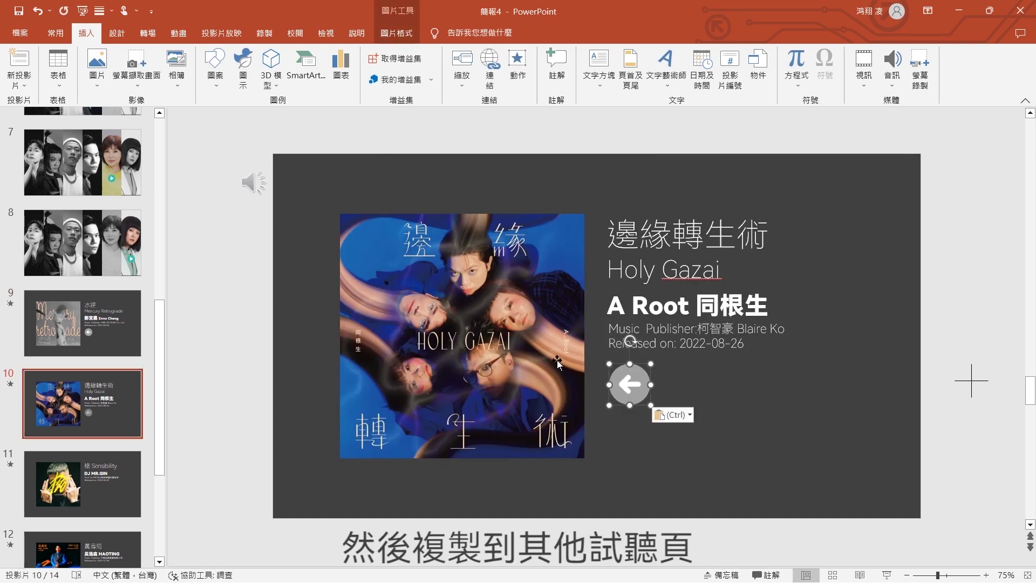
pyautogui.scroll(-1, 635, 388)
pyautogui.hotkey('ctrl', 'v')
pyautogui.click(108, 546)
pyautogui.hotkey('ctrl', 'v')
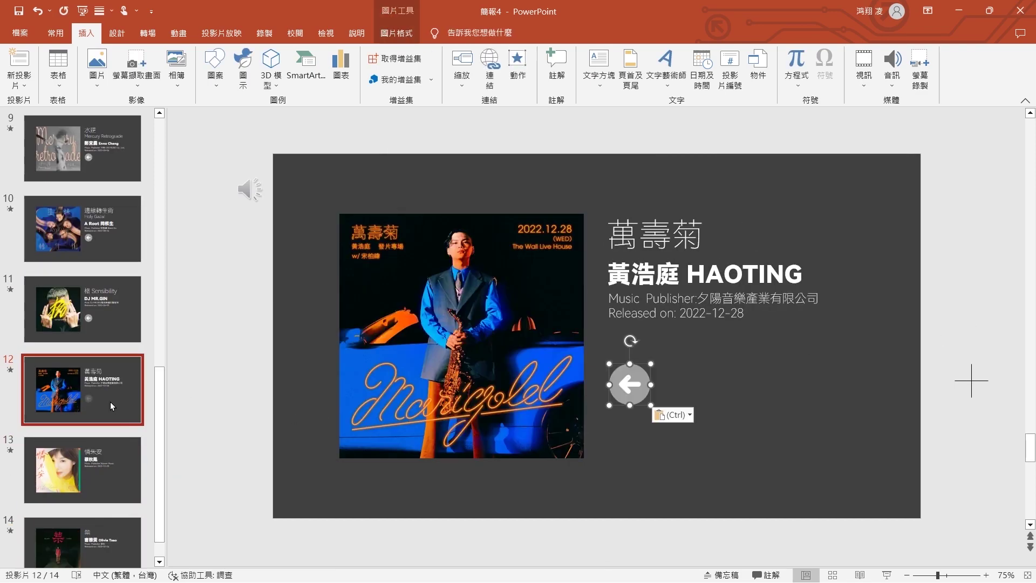
pyautogui.click(105, 468)
pyautogui.hotkey('ctrl', 'v')
pyautogui.click(100, 550)
pyautogui.hotkey('ctrl', 'v')
pyautogui.moveTo(160, 503); pyautogui.dragTo(161, 241)
# - Turn off On Mouse Click for the title slide's transition so it advances automatically
pyautogui.click(92, 168)
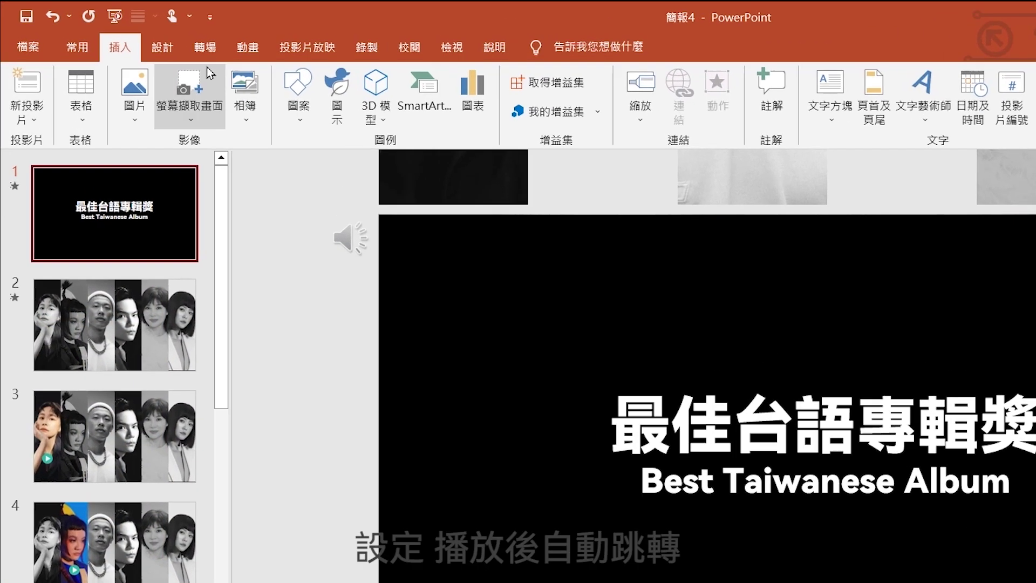
pyautogui.click(147, 32)
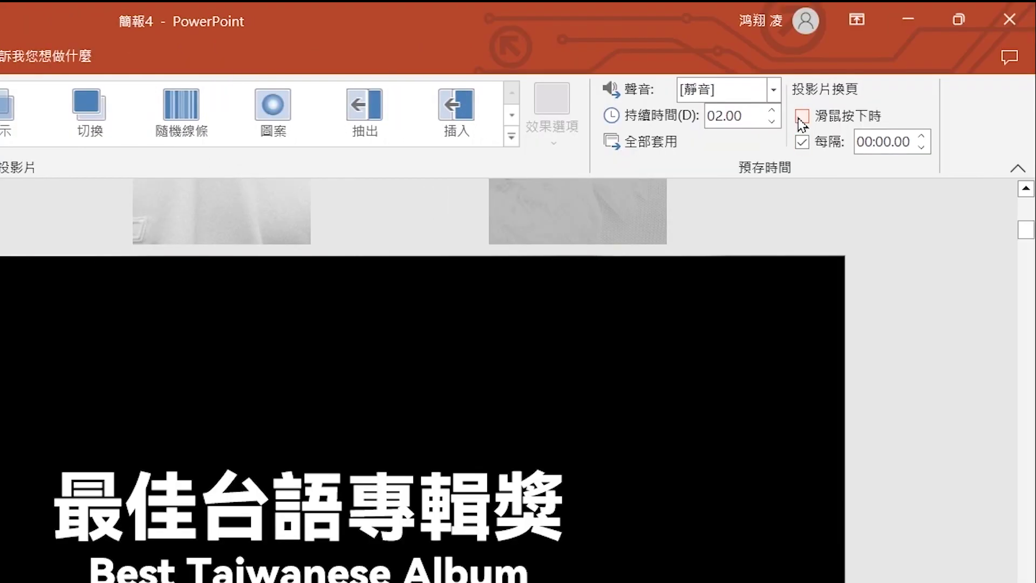
pyautogui.click(801, 118)
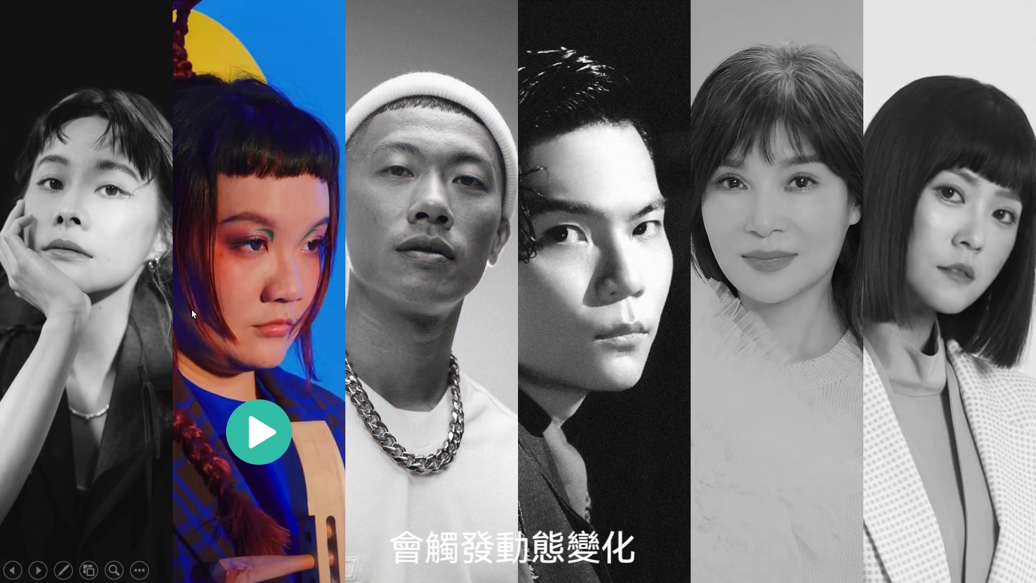
# - Test the 格 Sensibility, 憐朱安 and 禁 album links and their back arrows
pyautogui.click(434, 421)
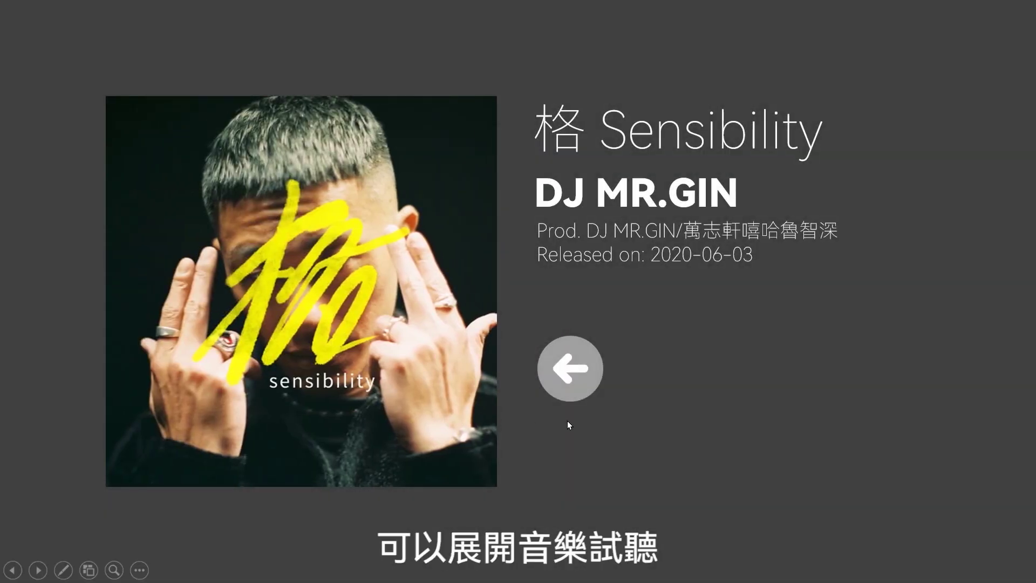
pyautogui.click(569, 368)
pyautogui.click(781, 423)
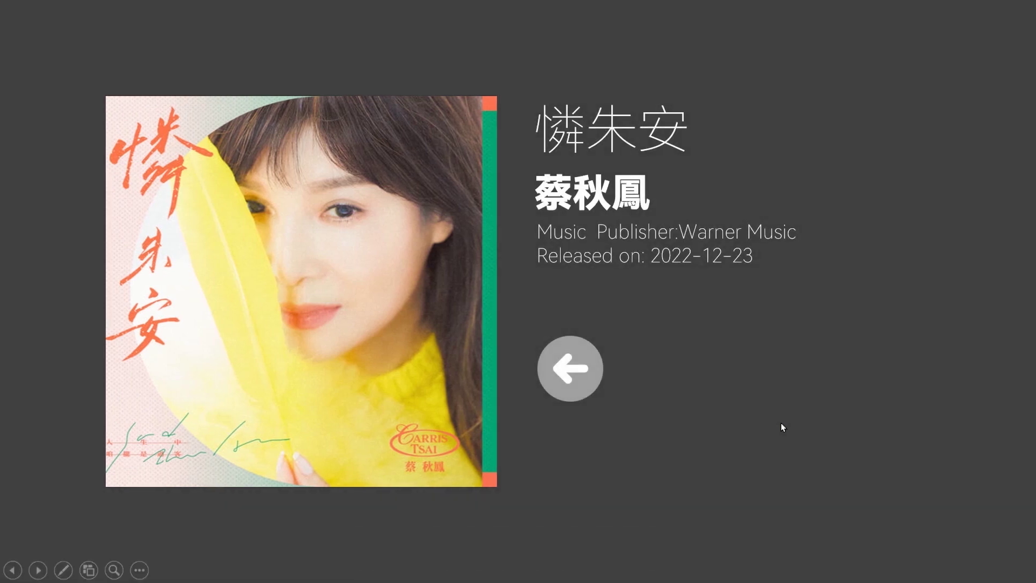
pyautogui.click(564, 365)
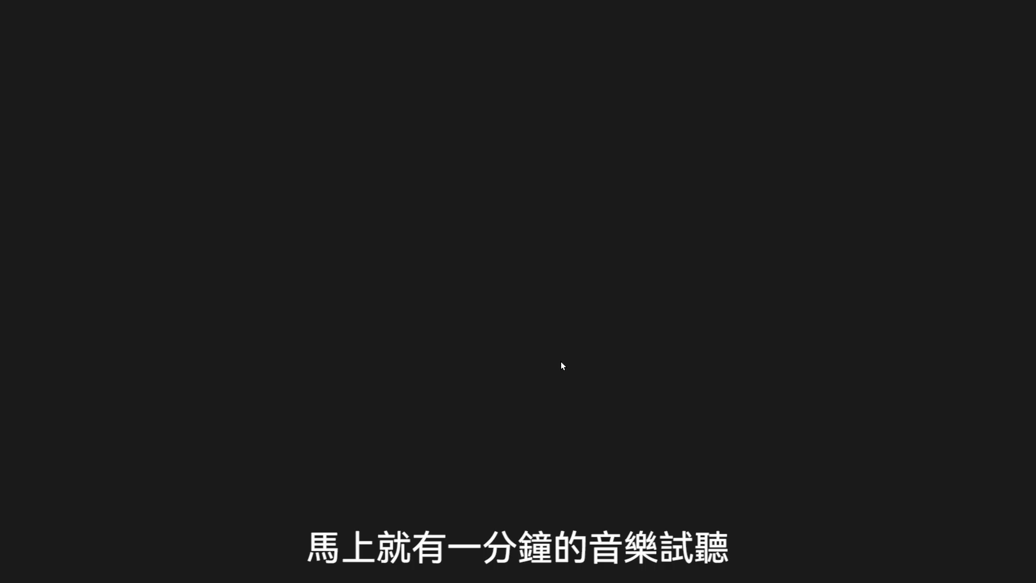
pyautogui.click(964, 439)
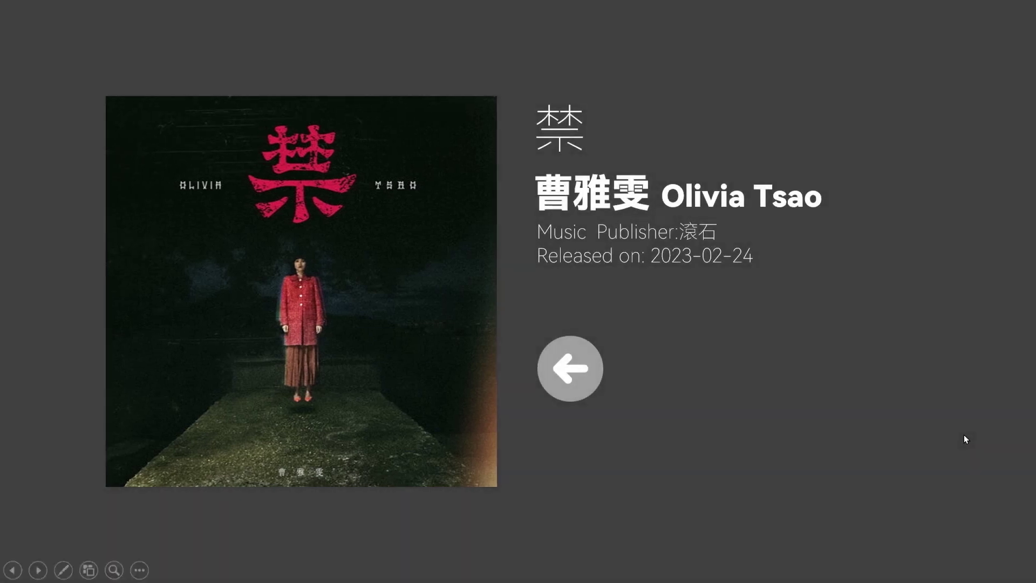
pyautogui.click(646, 370)
# - Test the Mercury Retrograde link and back arrow, then open the 禁 album again
pyautogui.click(89, 430)
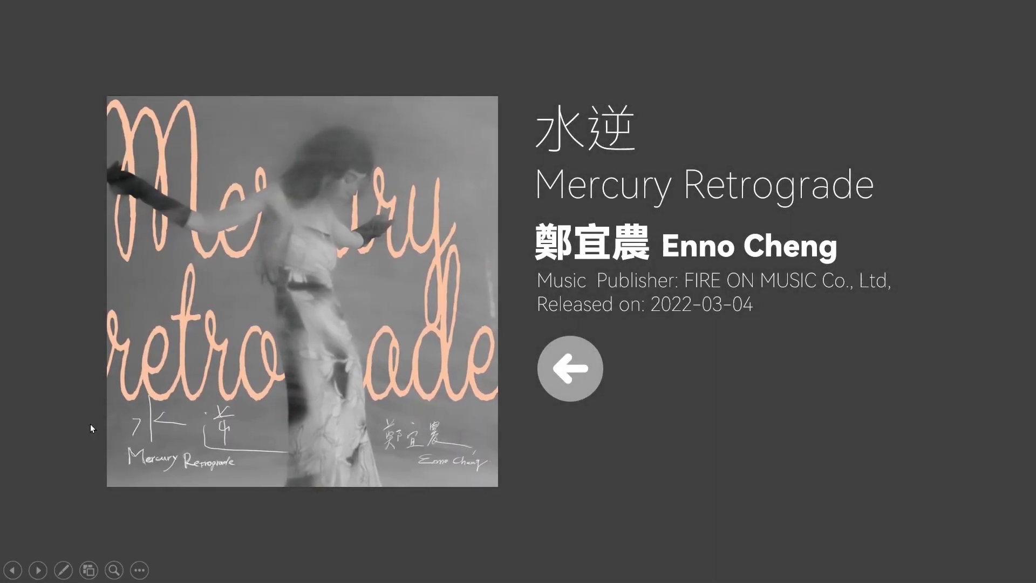
pyautogui.click(571, 376)
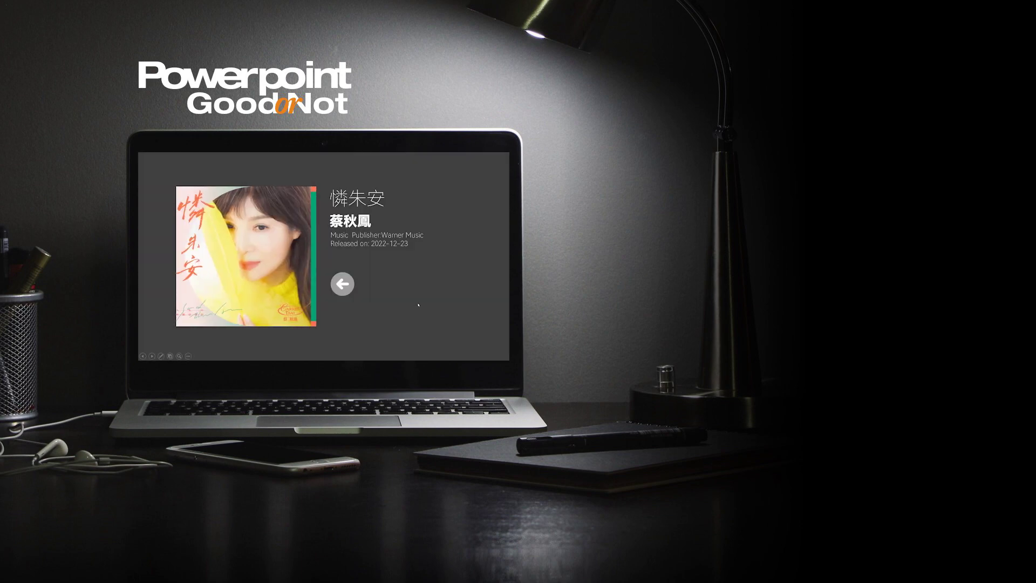
pyautogui.click(421, 305)
pyautogui.click(482, 308)
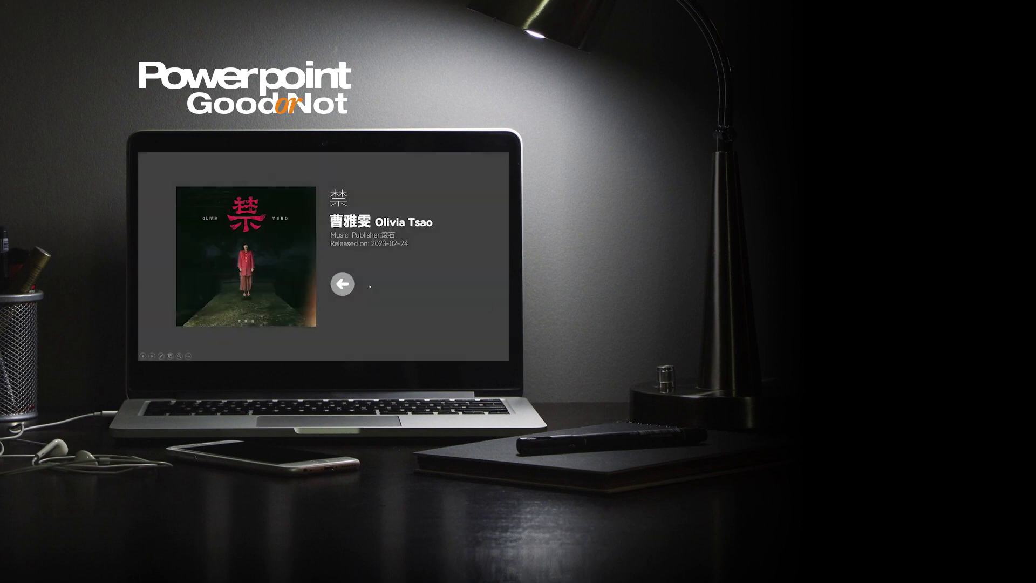